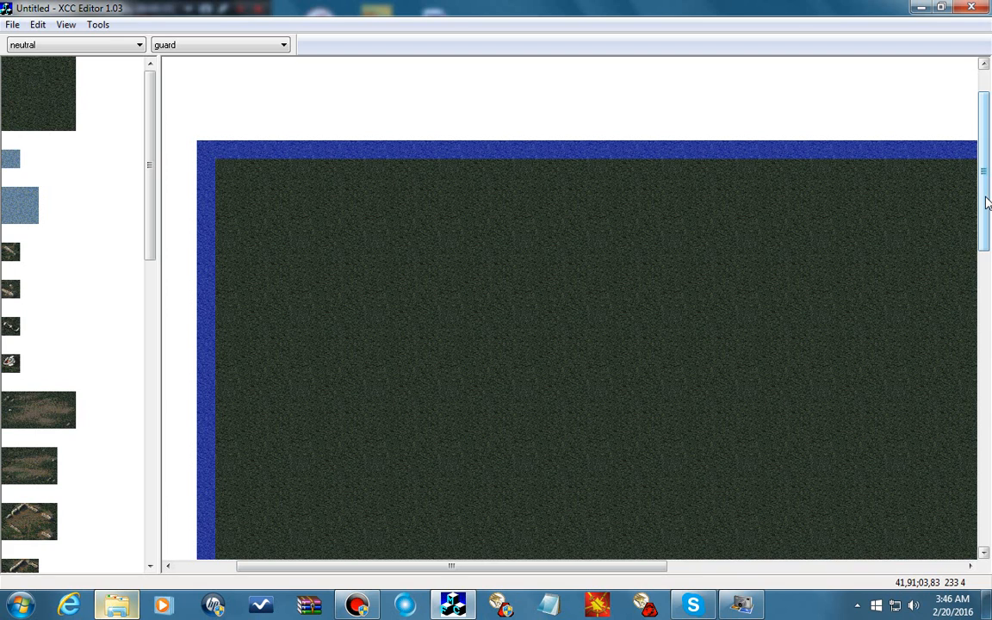
# - Place the p04 rock tile on the map's top-left corner cell and cover it with the wide dirt patch
pyautogui.moveTo(987, 202); pyautogui.dragTo(987, 207)
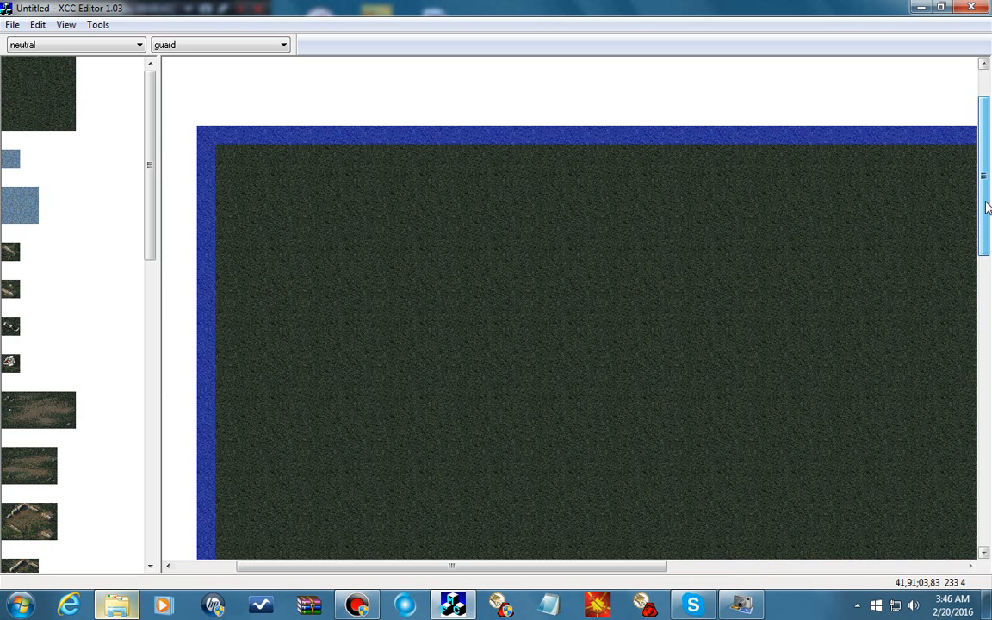
pyautogui.moveTo(987, 206); pyautogui.dragTo(987, 213)
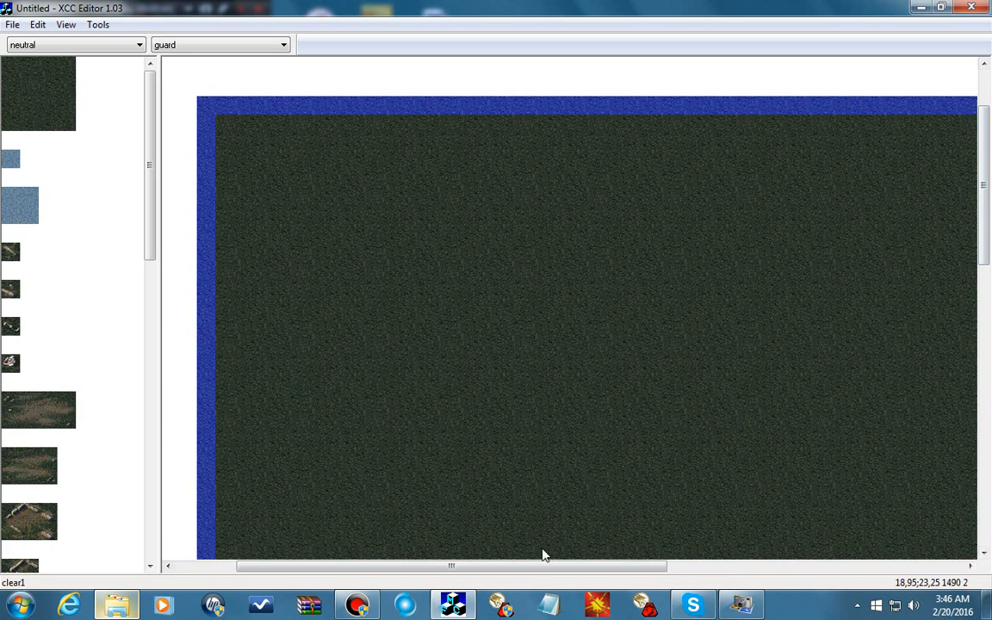
pyautogui.moveTo(536, 572); pyautogui.dragTo(496, 571)
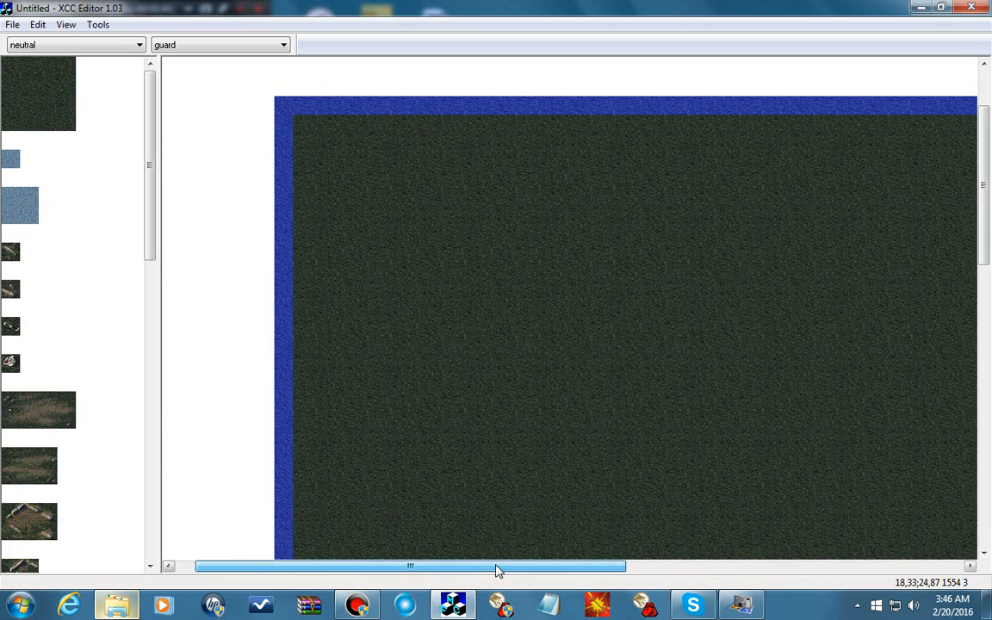
pyautogui.moveTo(988, 203); pyautogui.dragTo(988, 189)
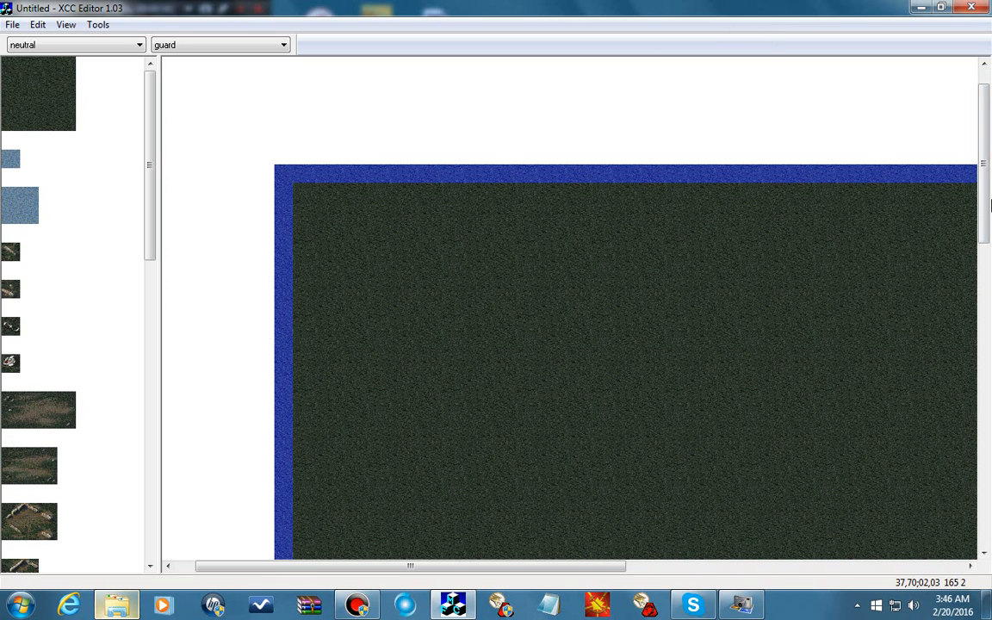
pyautogui.moveTo(985, 201); pyautogui.dragTo(986, 188)
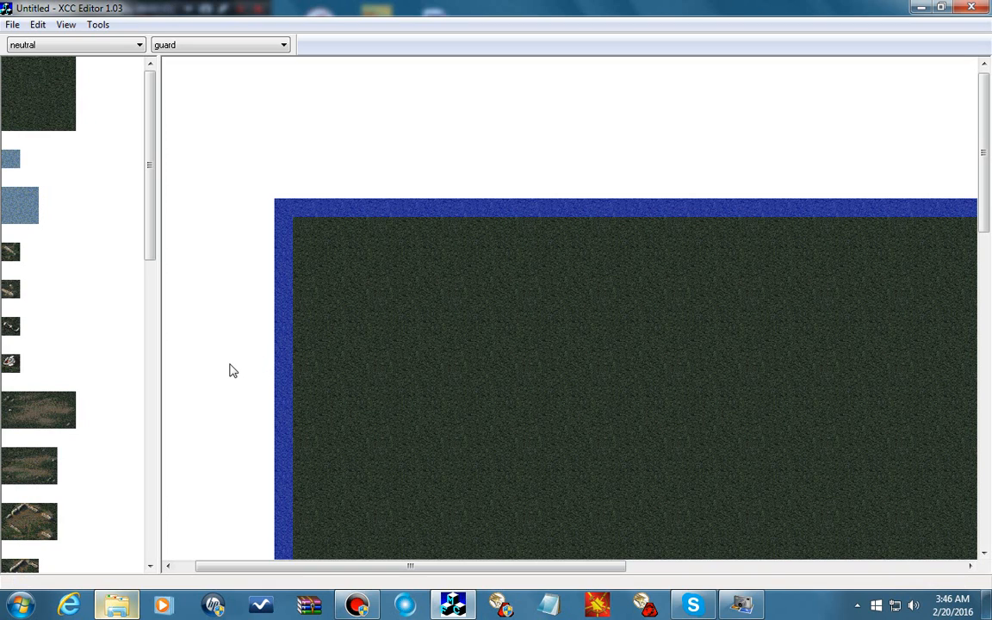
pyautogui.click(10, 363)
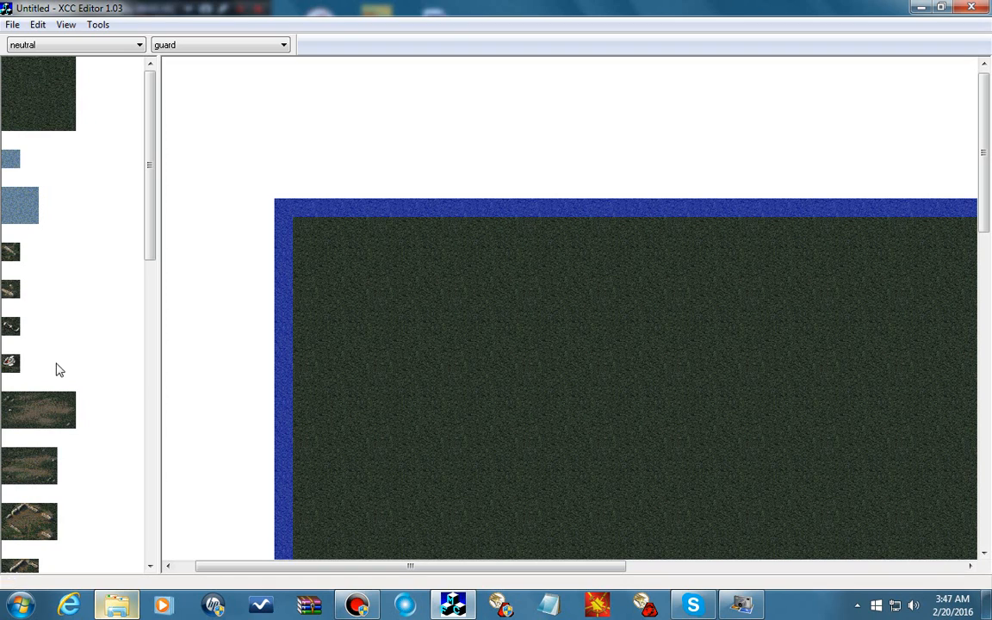
pyautogui.click(283, 207)
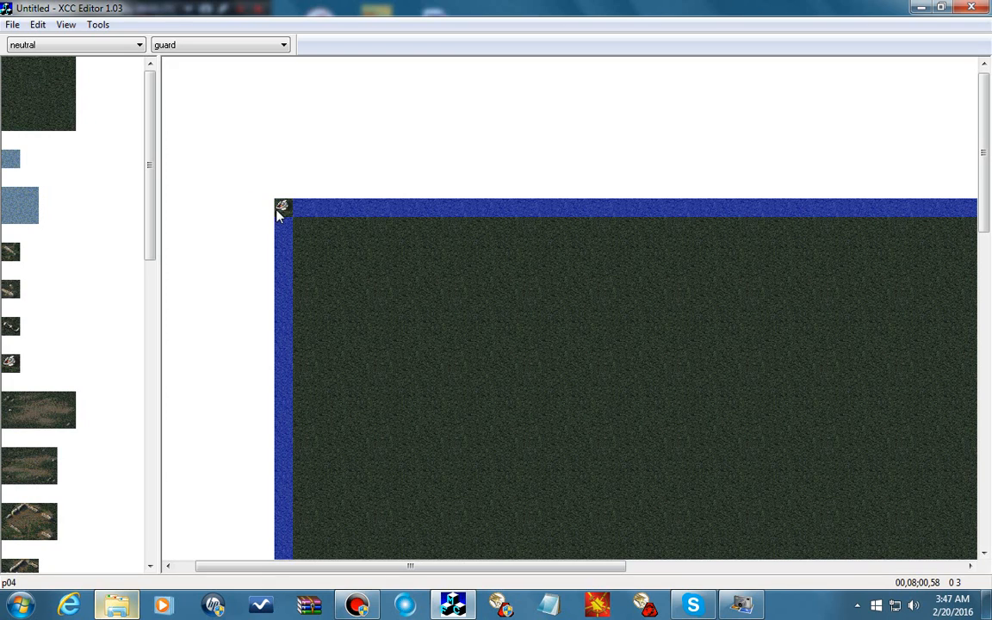
pyautogui.click(51, 411)
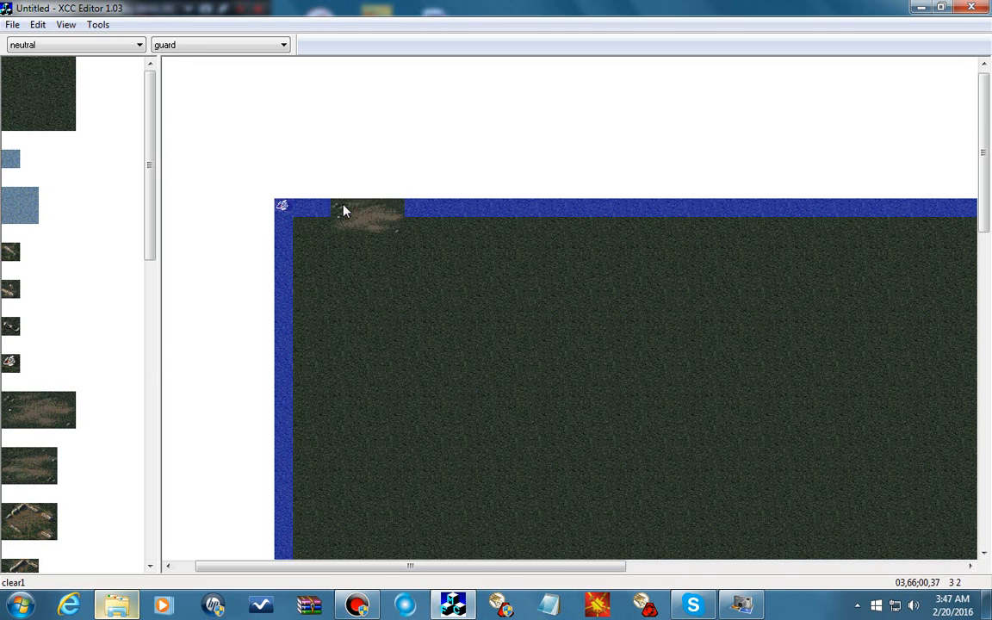
pyautogui.click(290, 210)
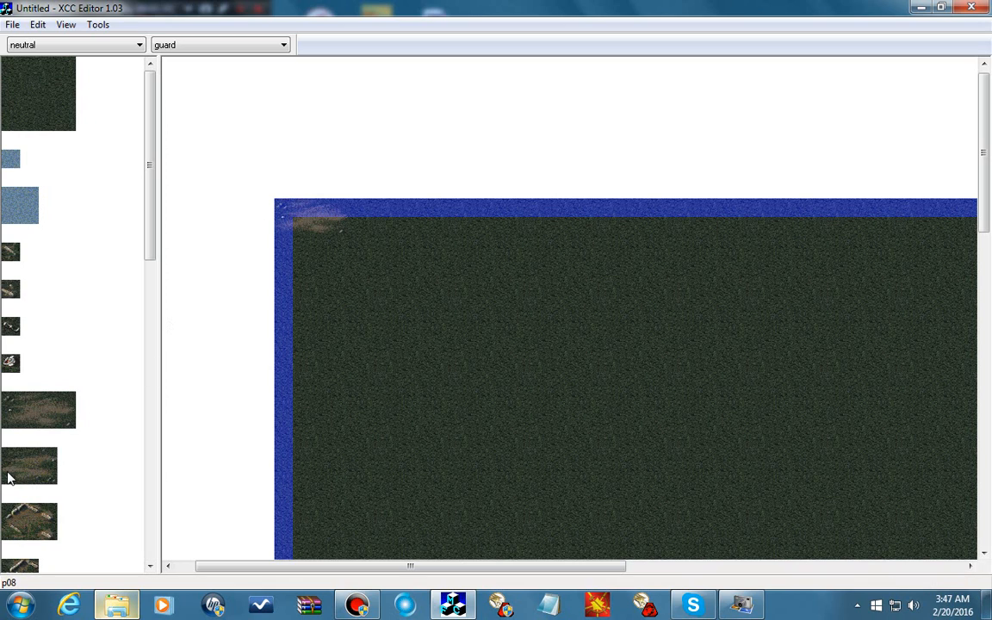
# - Place the p13 dirt patch inside the map and another one straddling the map's left edge at the top-left corner
pyautogui.click(35, 525)
pyautogui.click(452, 311)
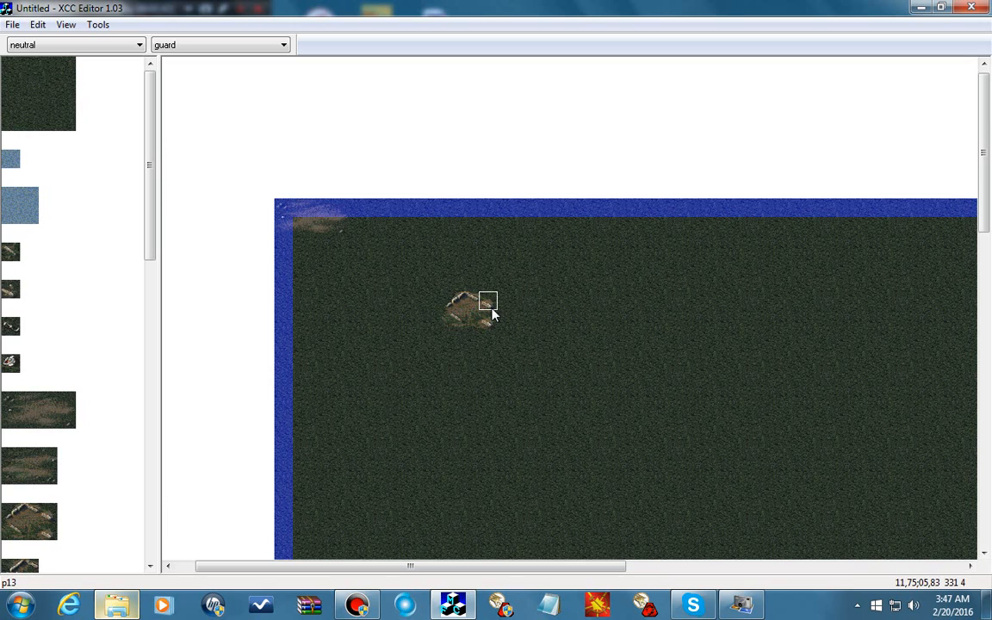
pyautogui.click(37, 525)
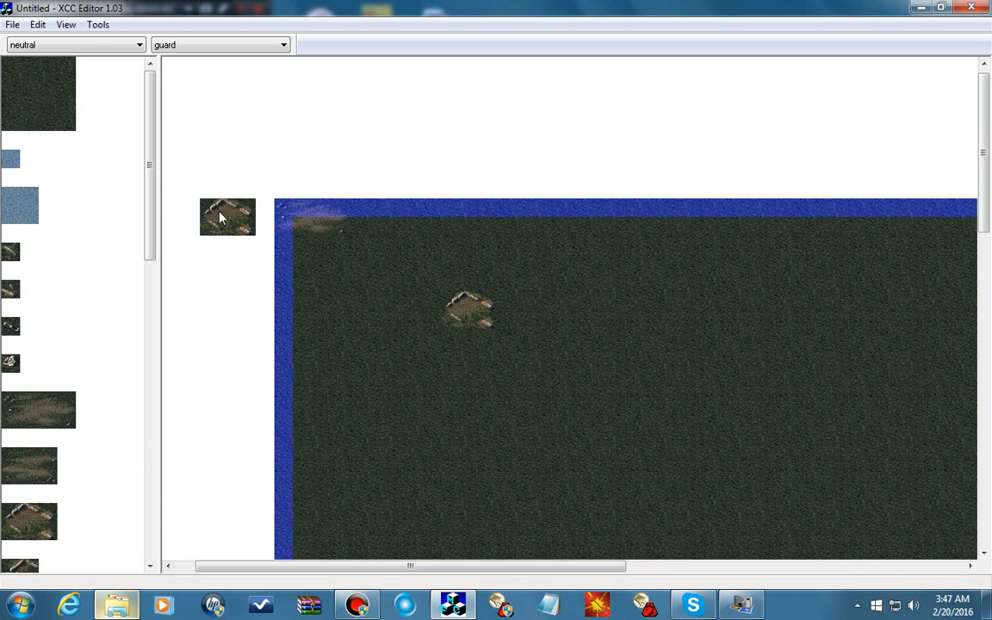
pyautogui.click(256, 217)
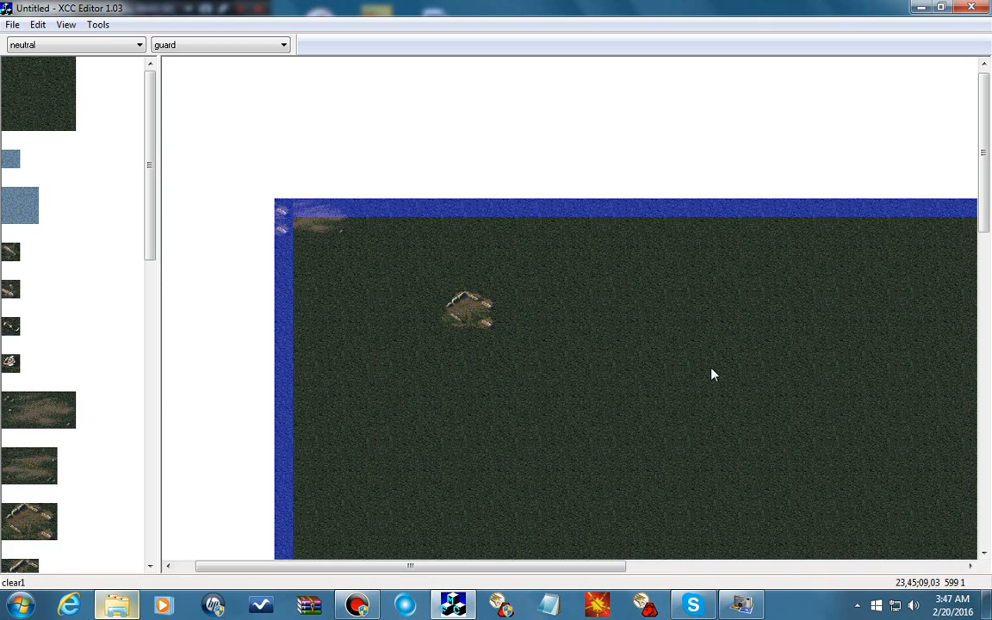
# - Create a new map without saving the current one and put the p04 rock tile on its top-left corner cell
pyautogui.click(11, 26)
pyautogui.click(8, 26)
pyautogui.click(8, 26)
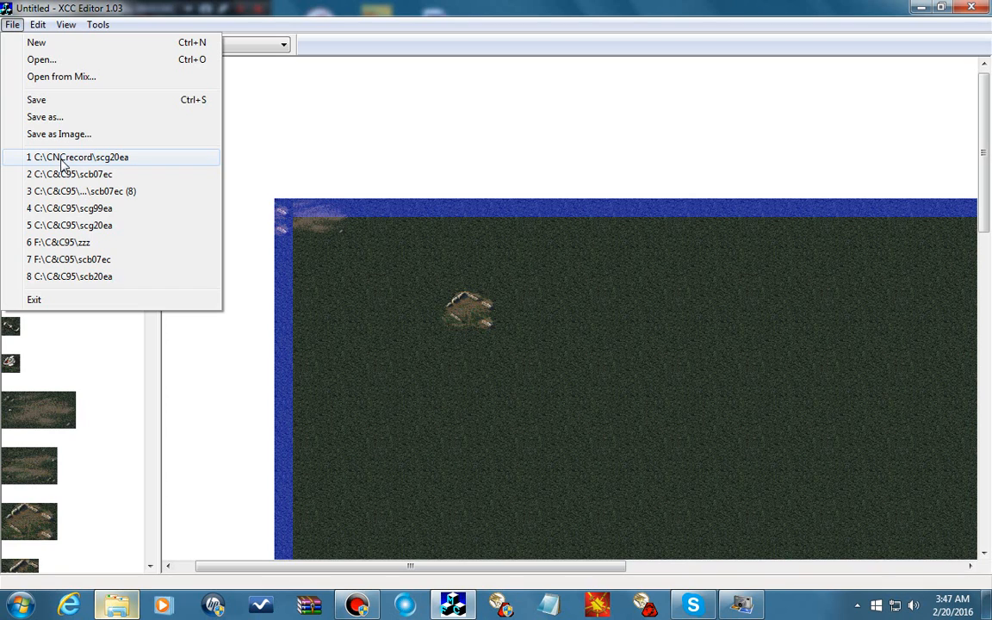
pyautogui.rightClick(356, 208)
pyautogui.click(10, 365)
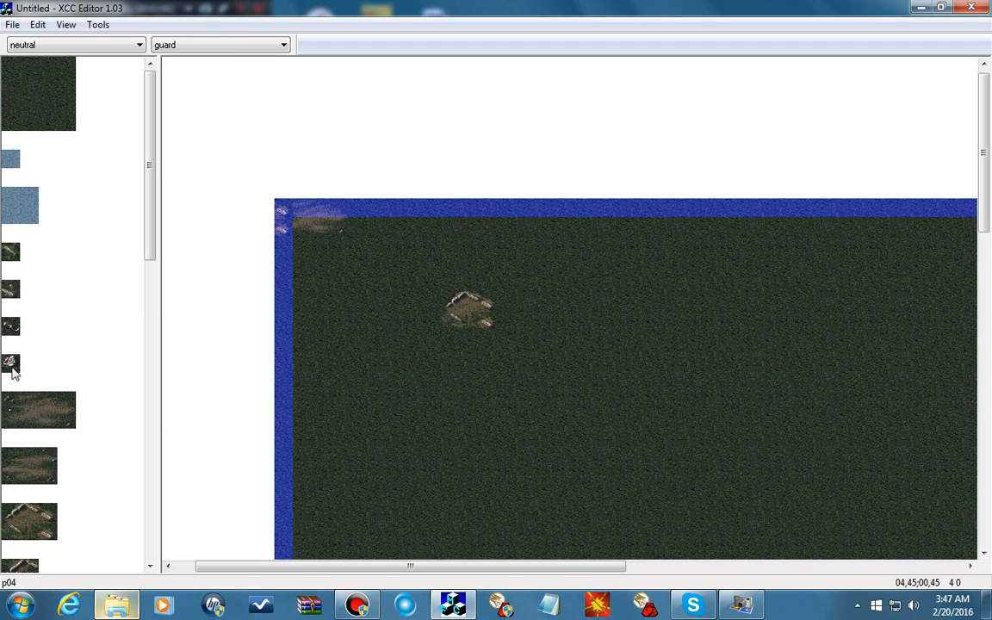
pyautogui.click(12, 25)
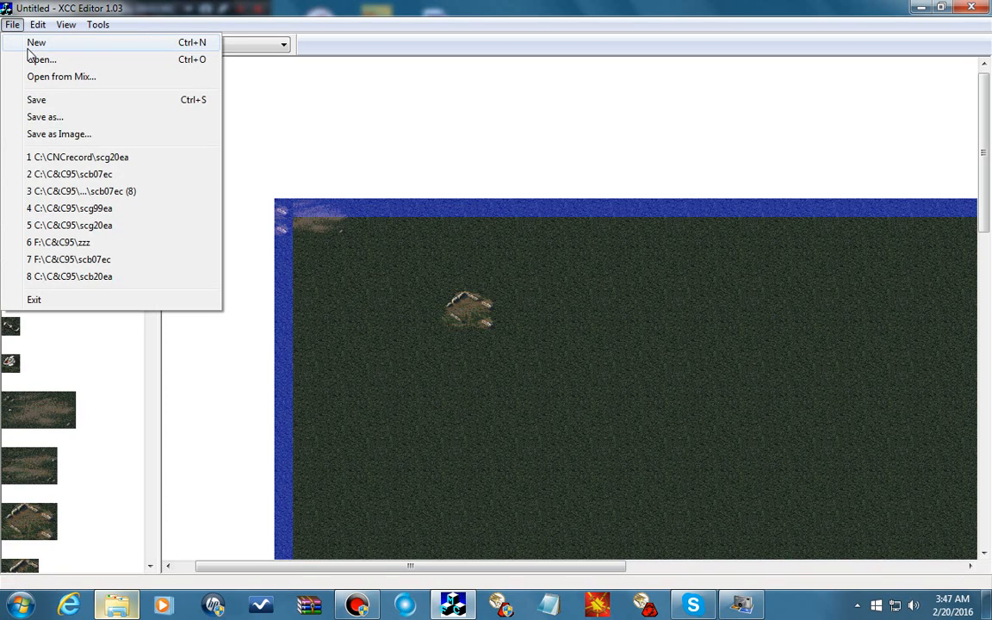
pyautogui.click(457, 261)
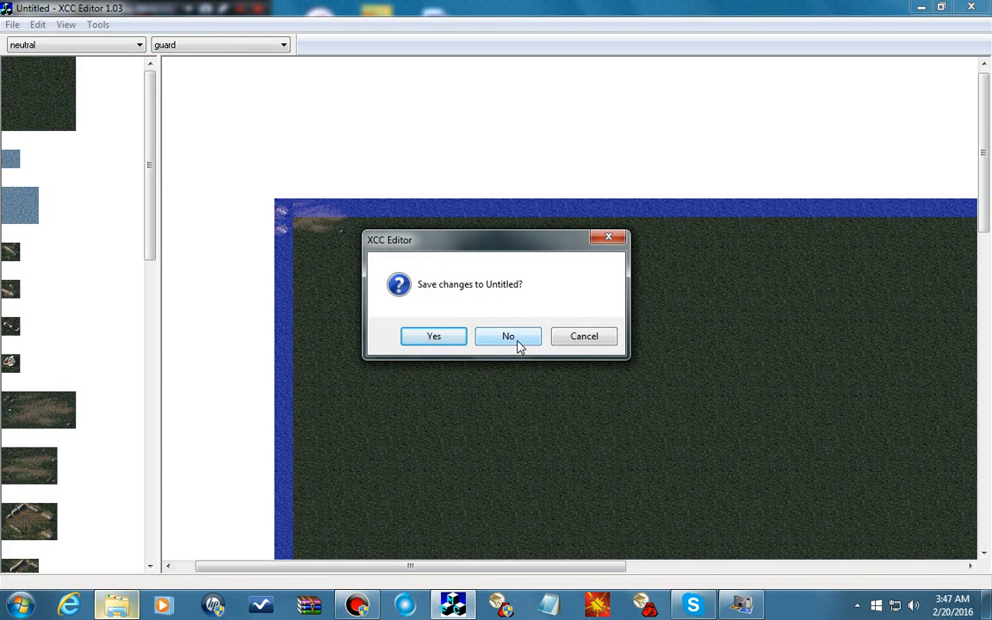
pyautogui.click(515, 342)
pyautogui.click(517, 345)
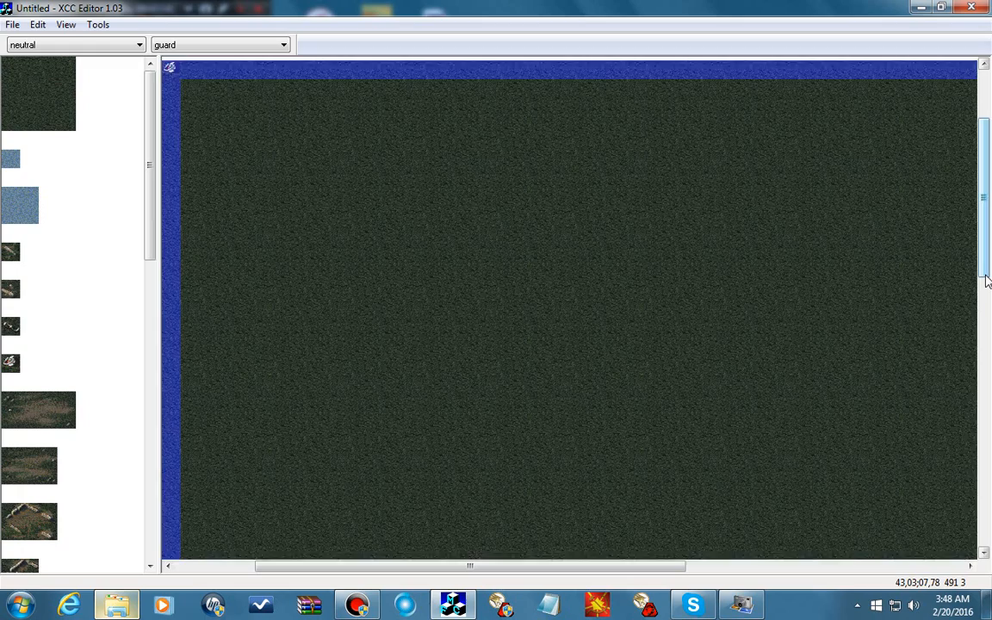
# - Set the map's theater to desert in the map settings
pyautogui.moveTo(987, 279); pyautogui.dragTo(988, 265)
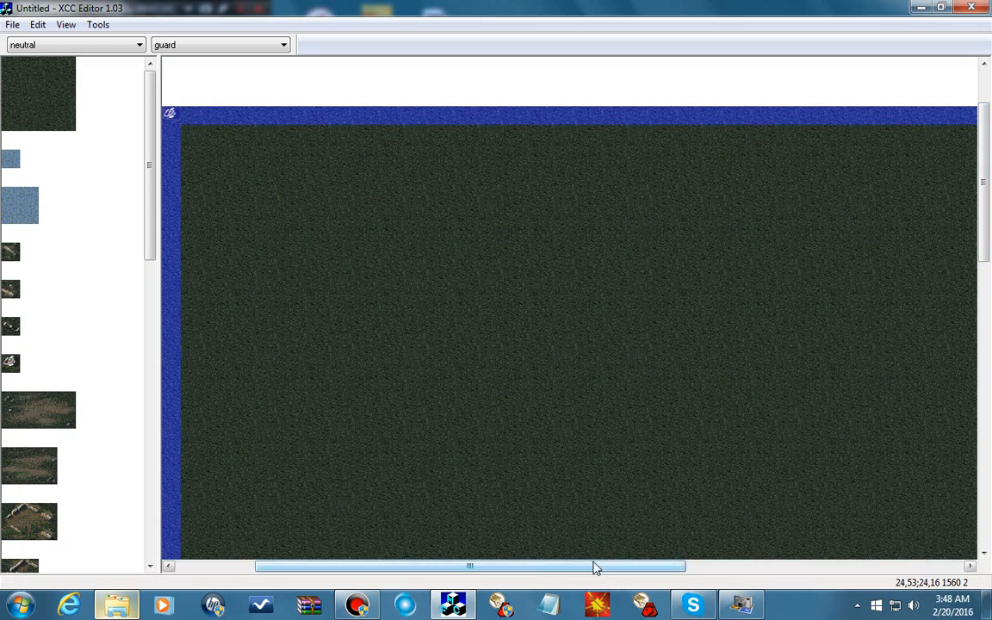
pyautogui.moveTo(594, 567); pyautogui.dragTo(530, 567)
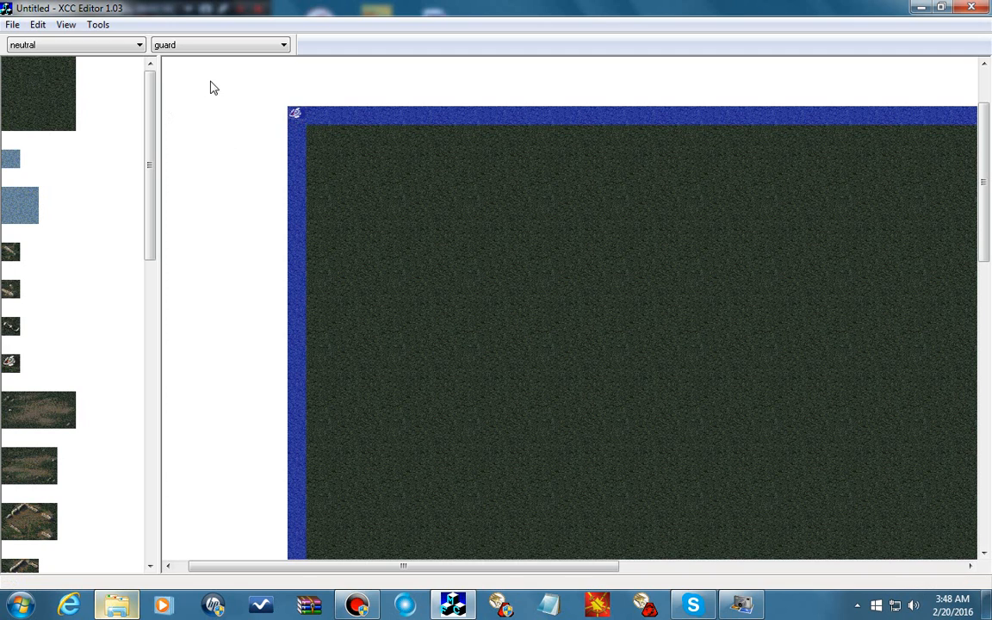
pyautogui.click(38, 26)
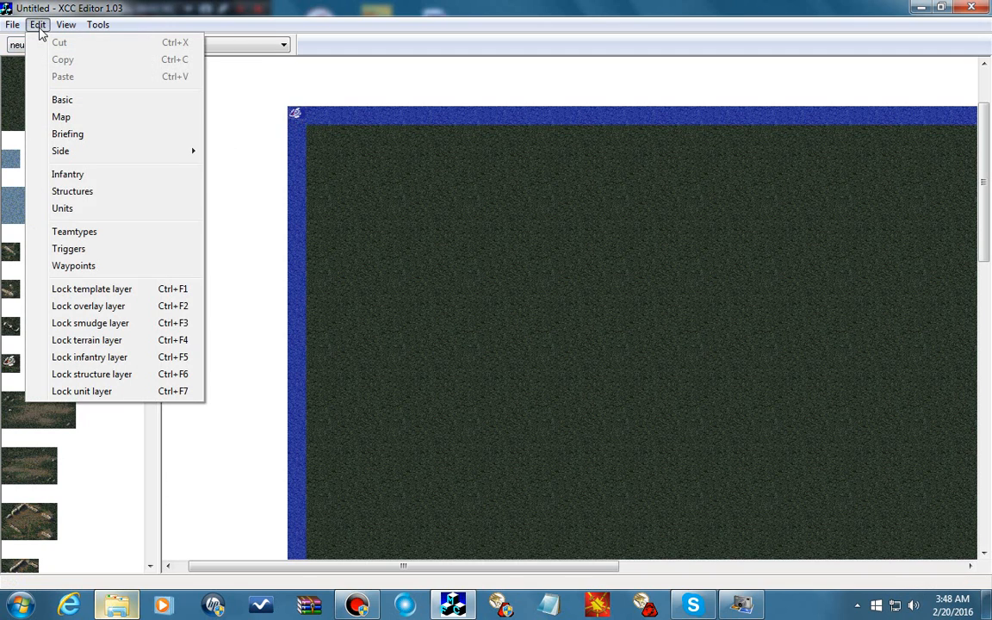
pyautogui.click(66, 115)
pyautogui.click(472, 343)
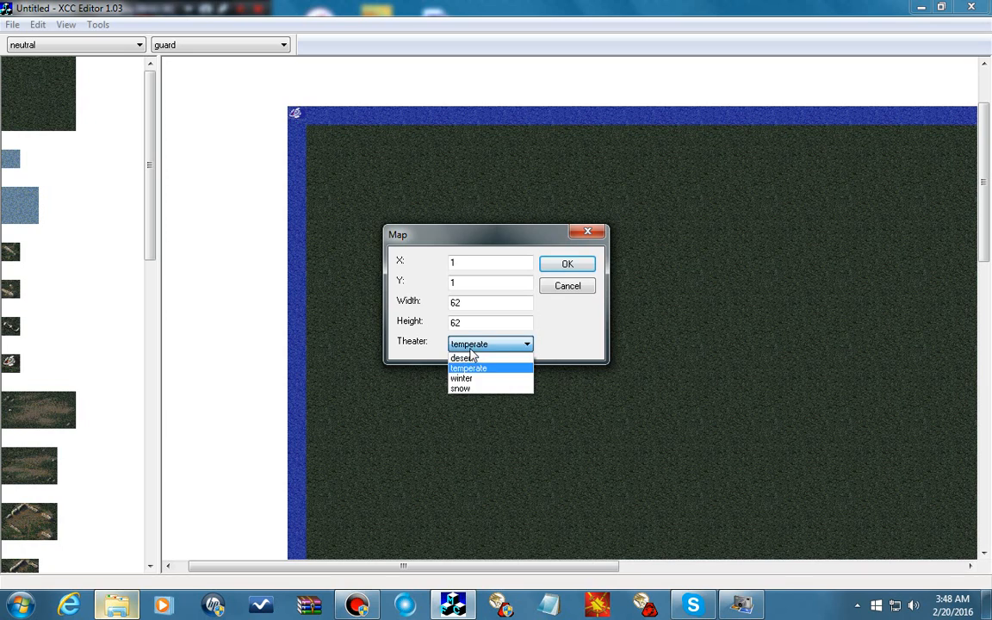
pyautogui.click(472, 367)
pyautogui.click(574, 269)
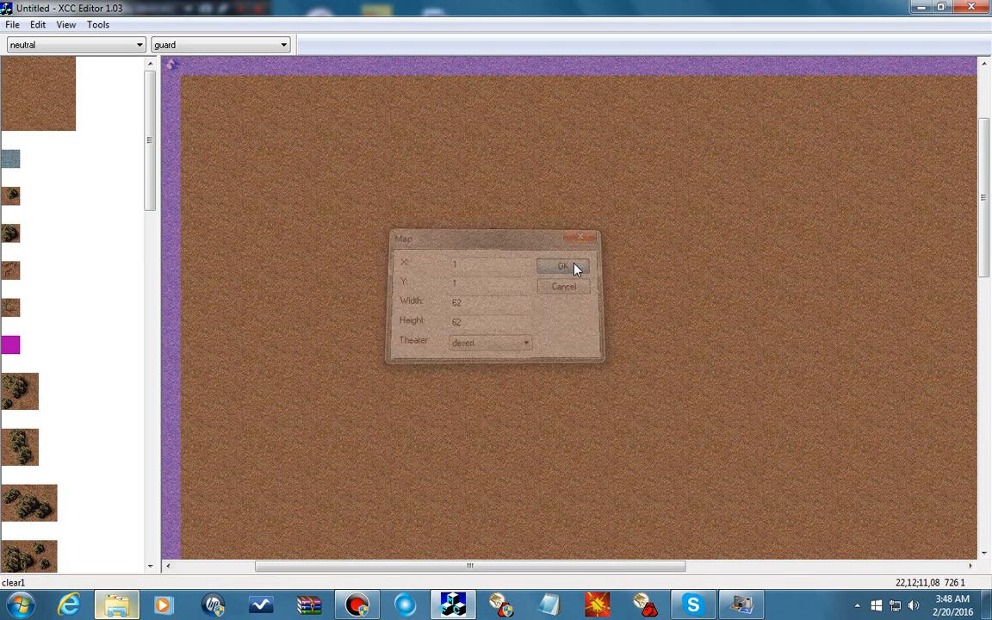
# - Look through the desert templates and open the recent map C:\CNCrecord\scg20ea without saving the untitled one
pyautogui.scroll(4, 800, 371)
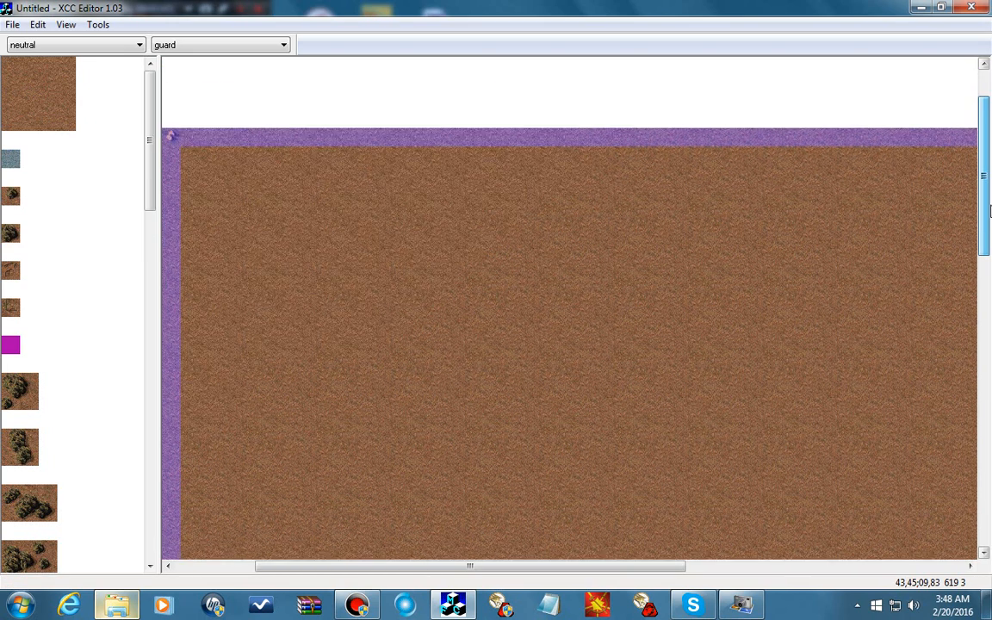
pyautogui.moveTo(640, 571); pyautogui.dragTo(569, 571)
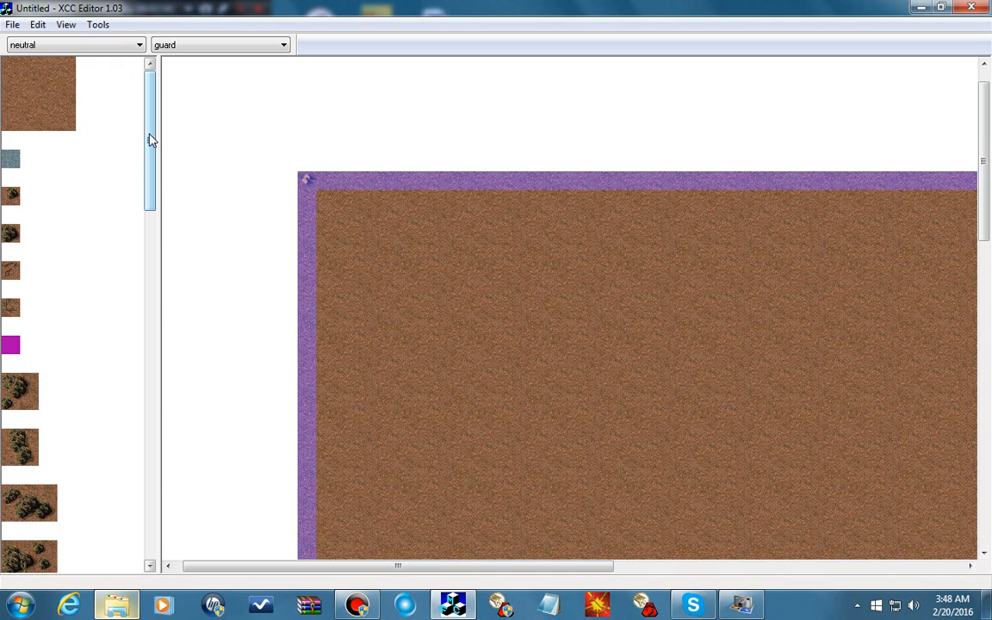
pyautogui.moveTo(149, 140); pyautogui.dragTo(155, 250)
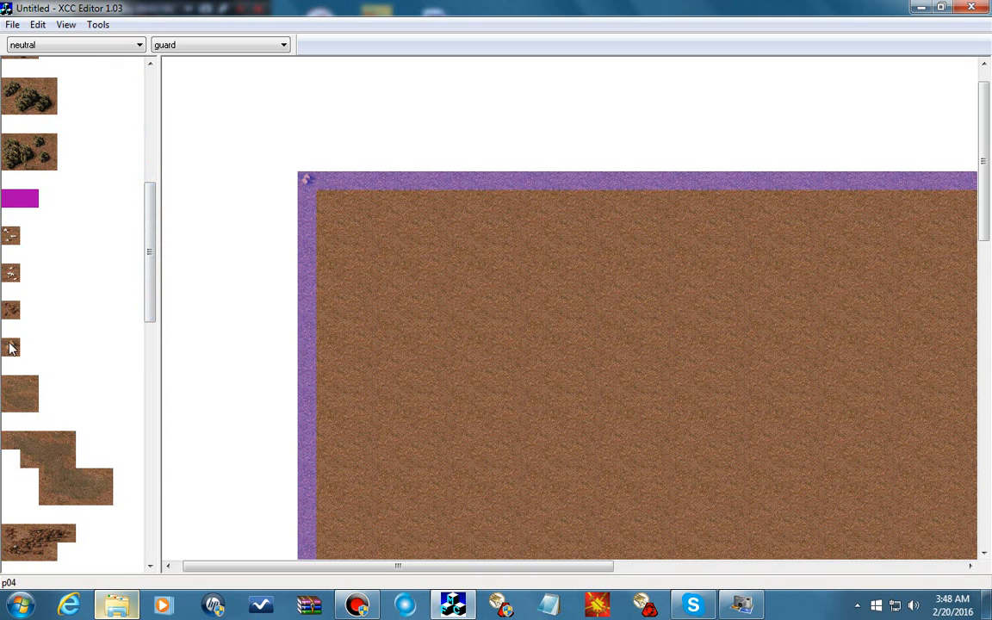
pyautogui.moveTo(155, 275); pyautogui.dragTo(89, 191)
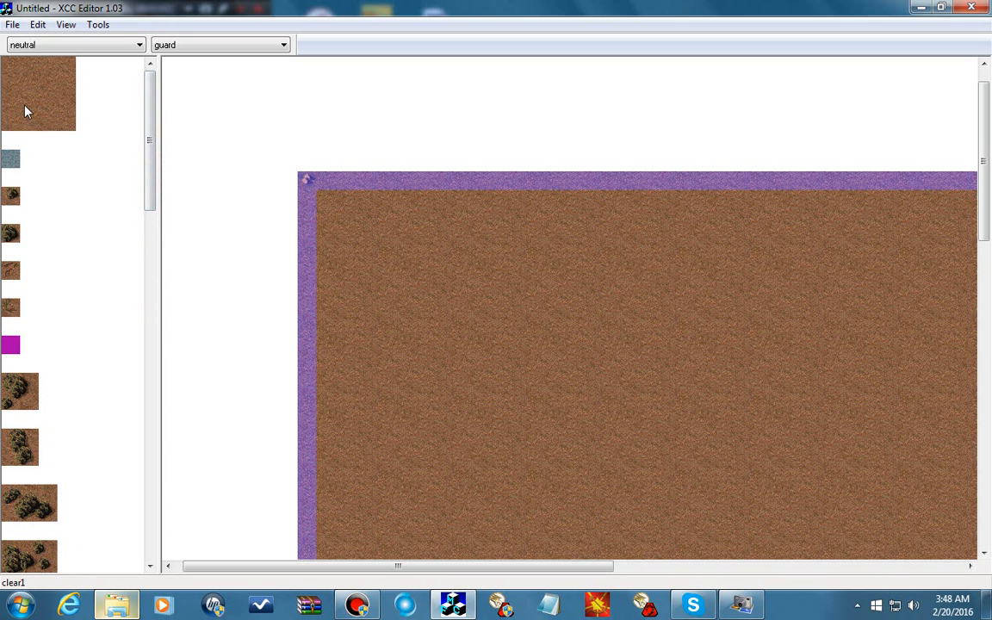
pyautogui.click(12, 24)
pyautogui.click(88, 157)
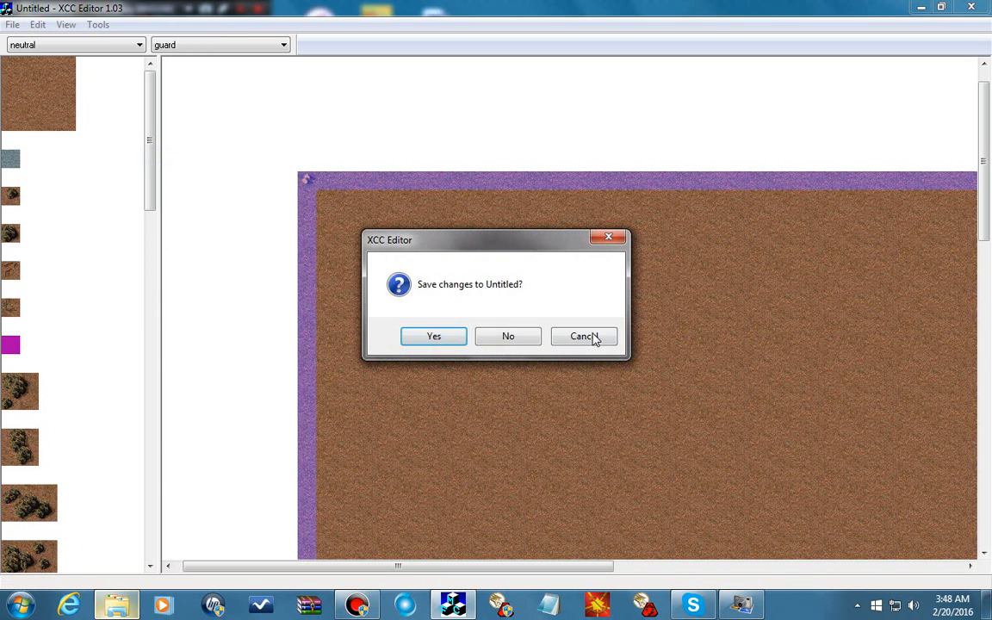
pyautogui.click(509, 337)
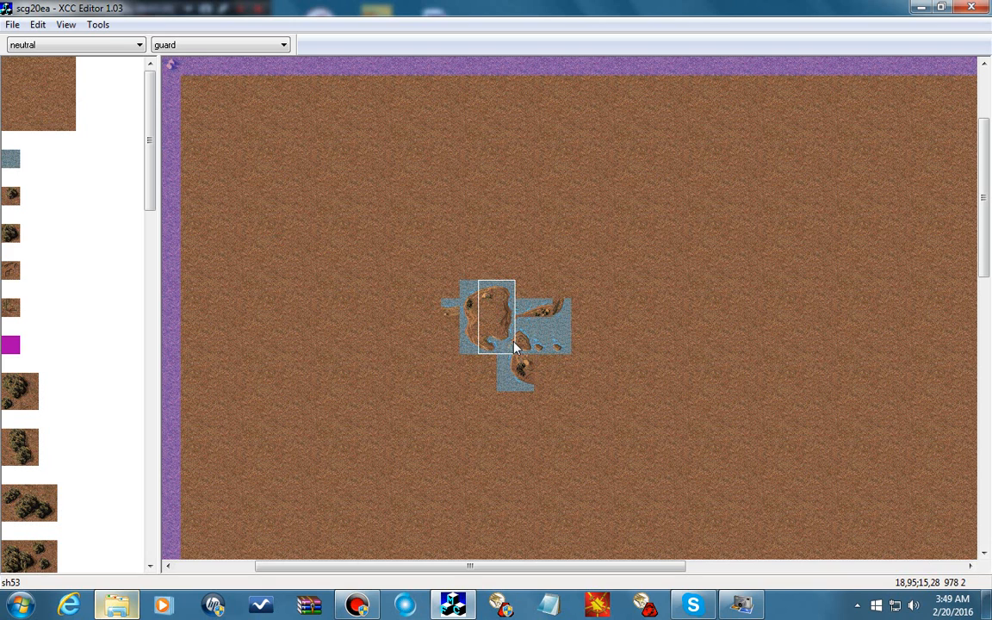
# - View the available template and object categories for the tile palette
pyautogui.moveTo(151, 163); pyautogui.dragTo(153, 138)
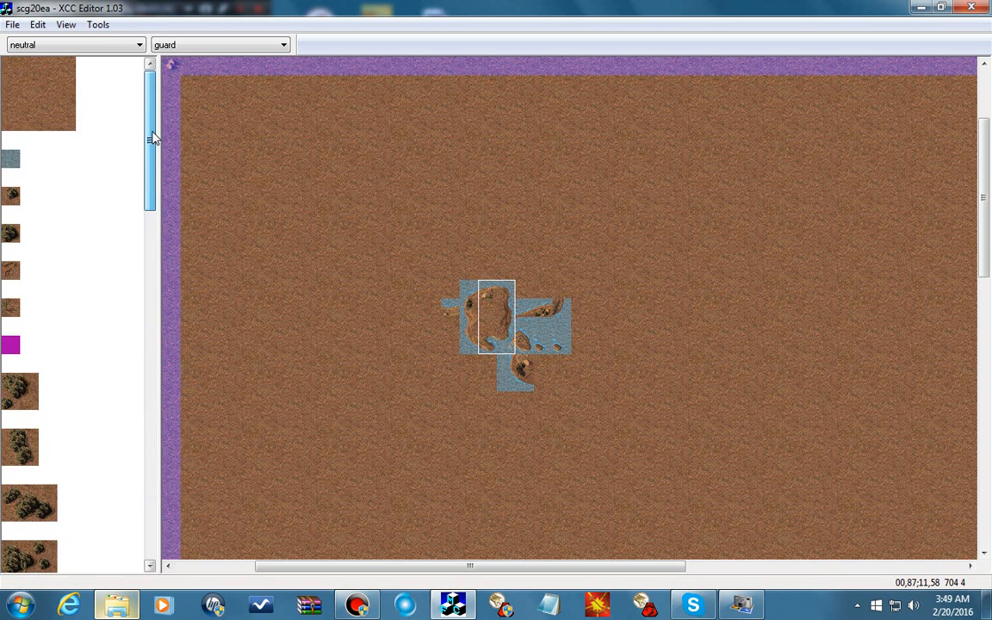
pyautogui.rightClick(49, 242)
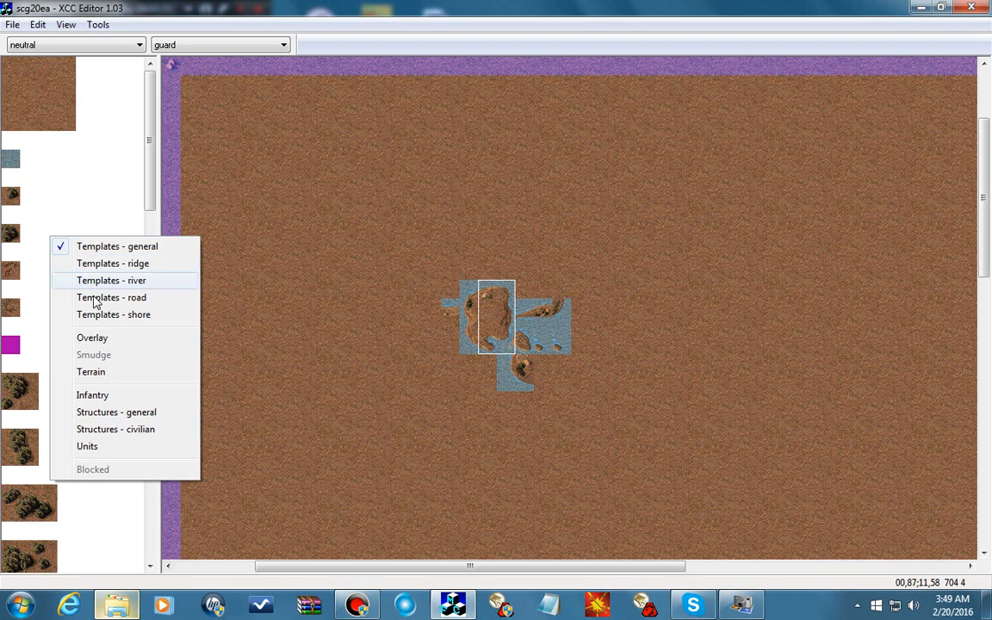
pyautogui.click(382, 332)
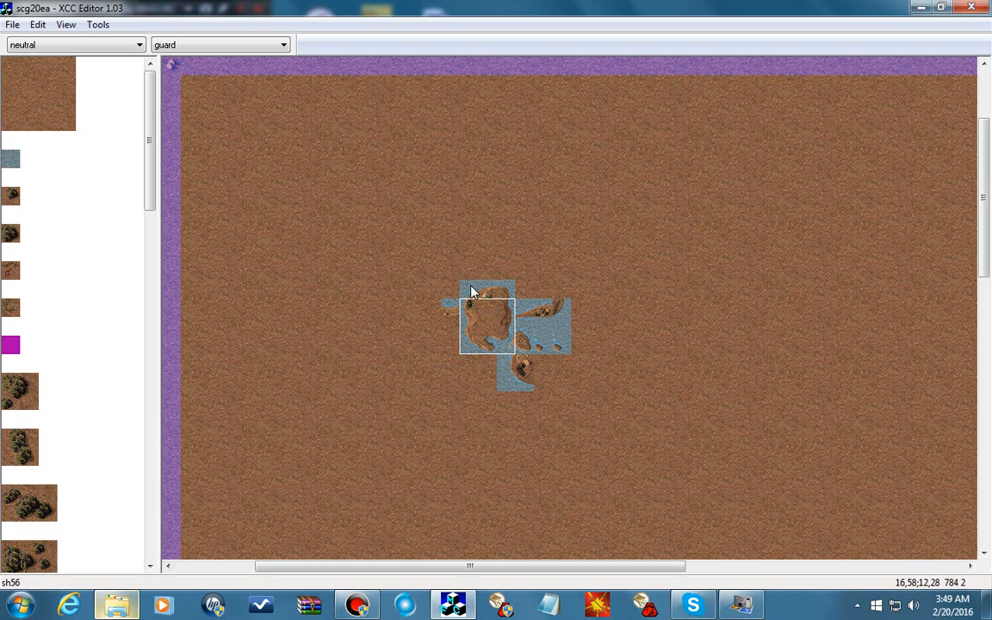
pyautogui.moveTo(470, 287); pyautogui.dragTo(495, 325)
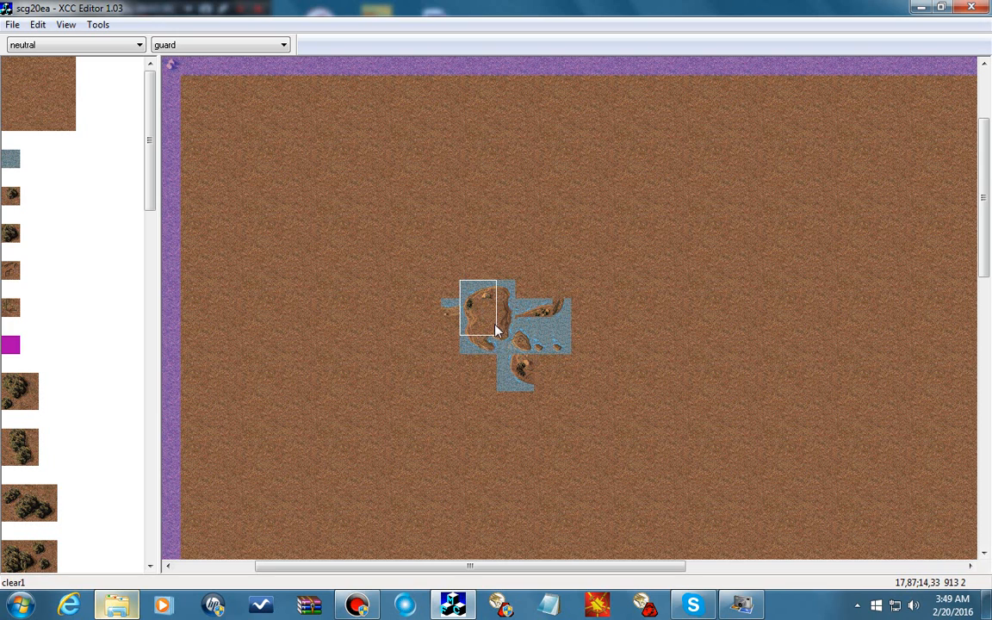
pyautogui.click(75, 379)
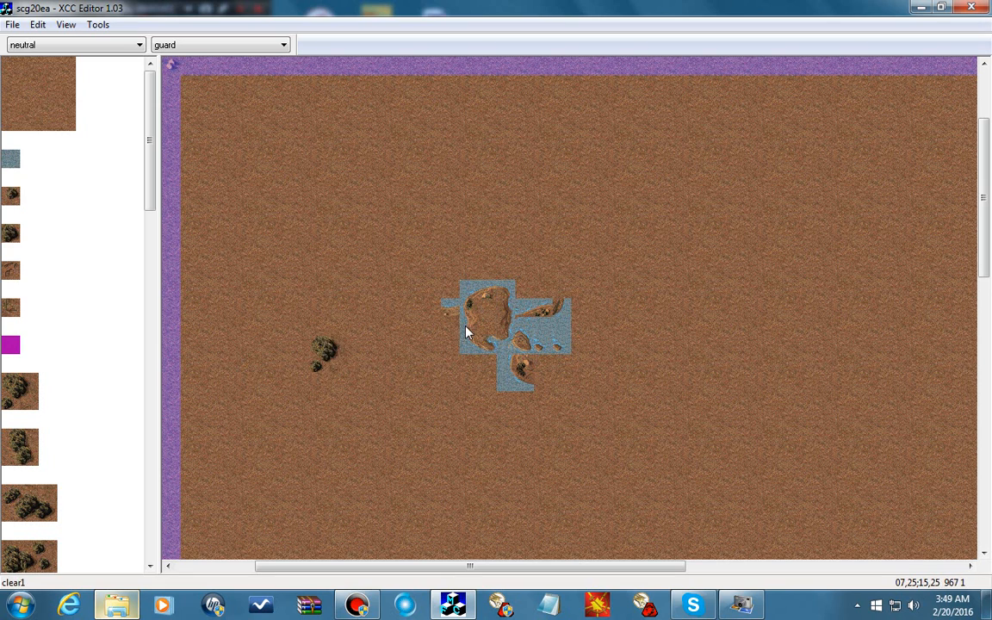
pyautogui.rightClick(501, 287)
# - Select the rectangular block of cells enclosing the large rock island and check its clear and fill options
pyautogui.moveTo(466, 298); pyautogui.dragTo(507, 352)
pyautogui.rightClick(507, 353)
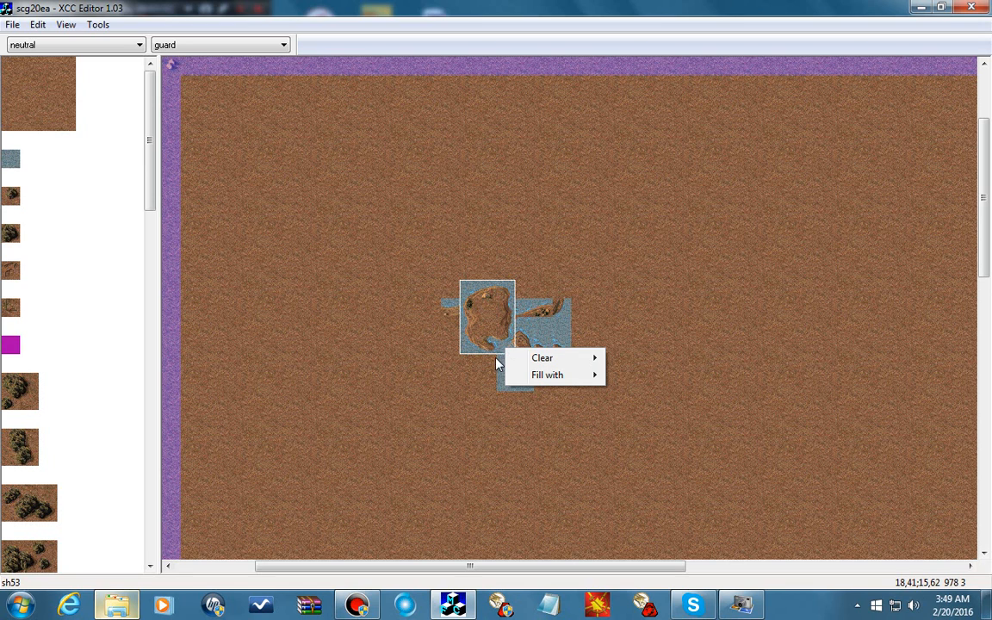
pyautogui.moveTo(471, 297); pyautogui.dragTo(505, 346)
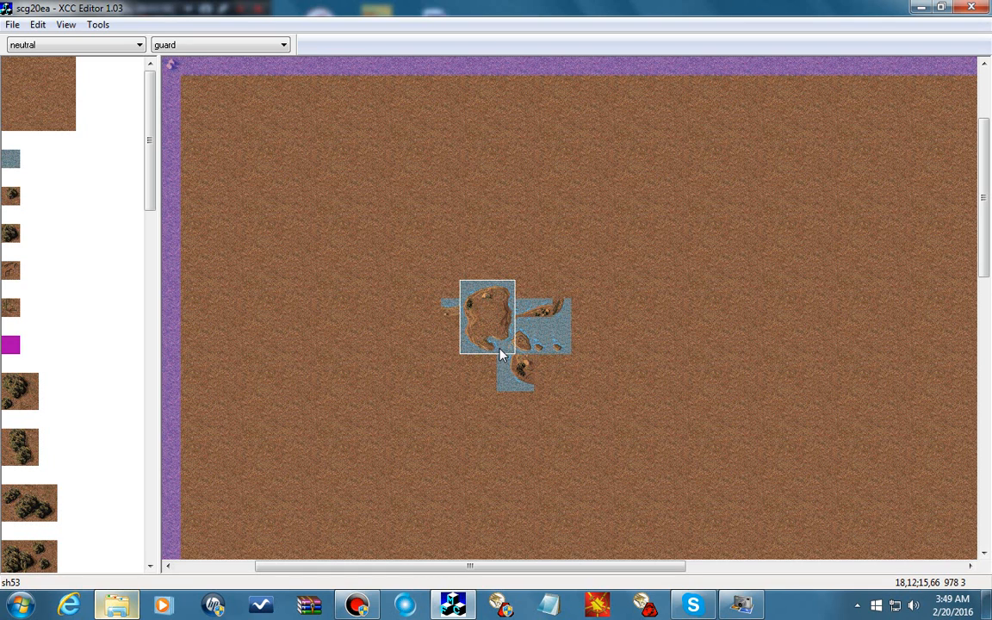
pyautogui.rightClick(453, 322)
pyautogui.click(468, 332)
pyautogui.click(332, 281)
pyautogui.moveTo(485, 293); pyautogui.dragTo(506, 293)
pyautogui.click(410, 284)
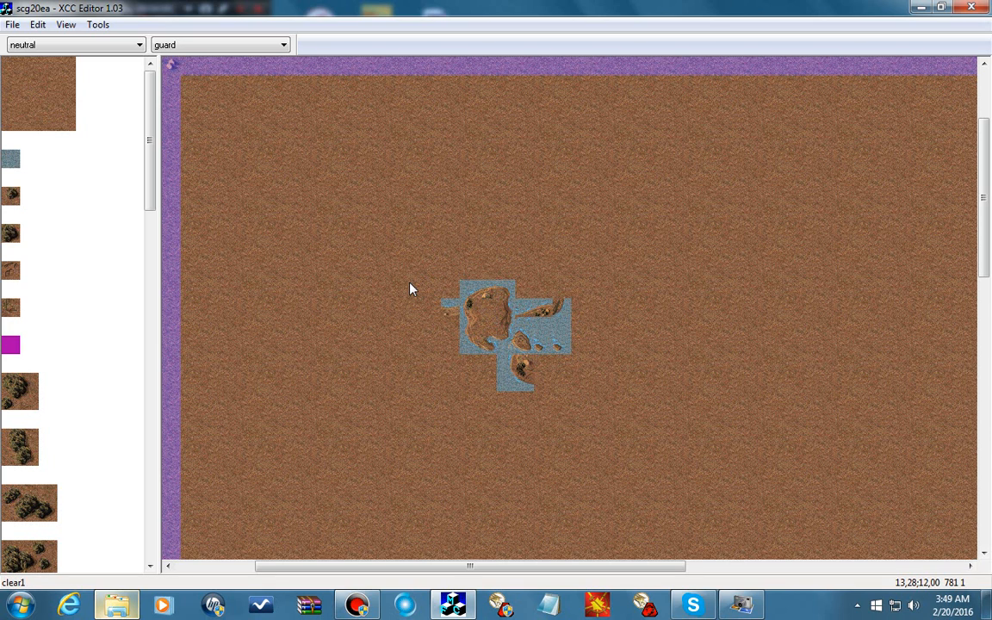
# - Switch the palette to the shore templates and place the L-shaped shore piece on the open desert west of the existing island
pyautogui.rightClick(41, 220)
pyautogui.click(134, 299)
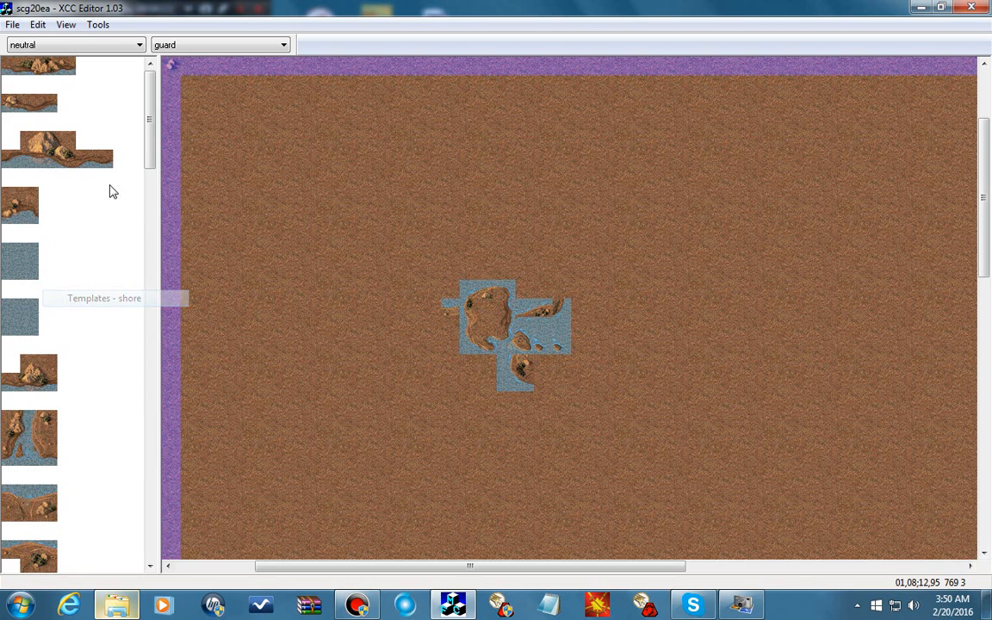
pyautogui.moveTo(148, 112); pyautogui.dragTo(148, 349)
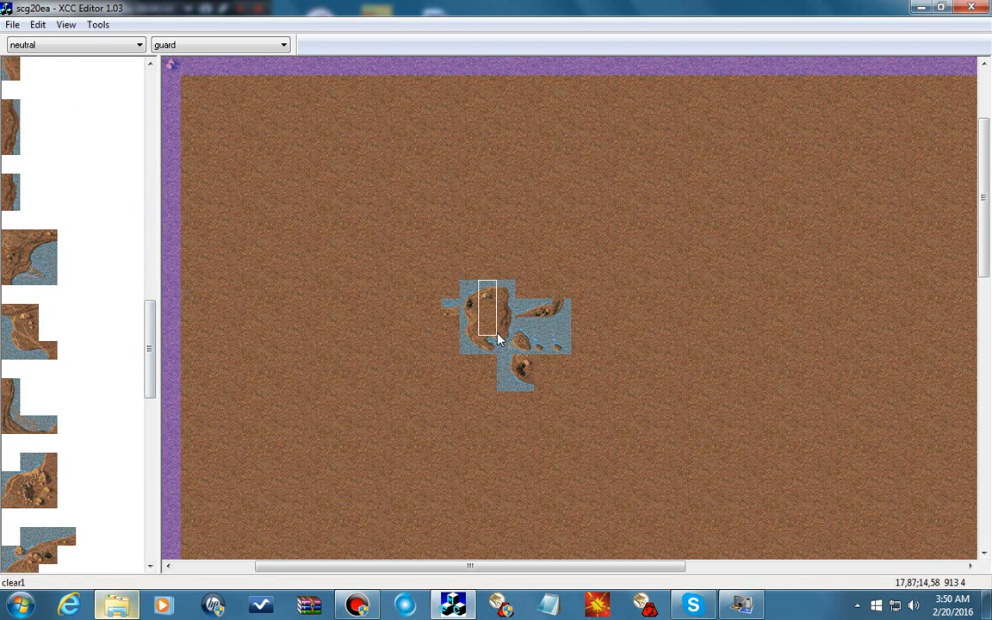
pyautogui.moveTo(520, 356); pyautogui.dragTo(488, 309)
pyautogui.moveTo(330, 297); pyautogui.dragTo(322, 294)
pyautogui.moveTo(153, 344); pyautogui.dragTo(148, 441)
pyautogui.click(69, 216)
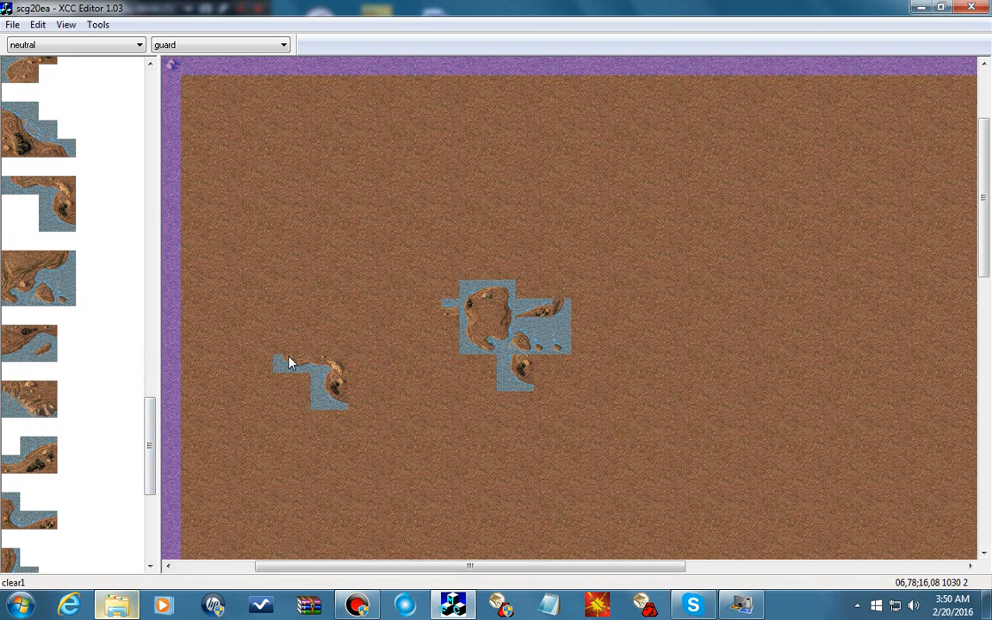
pyautogui.click(289, 362)
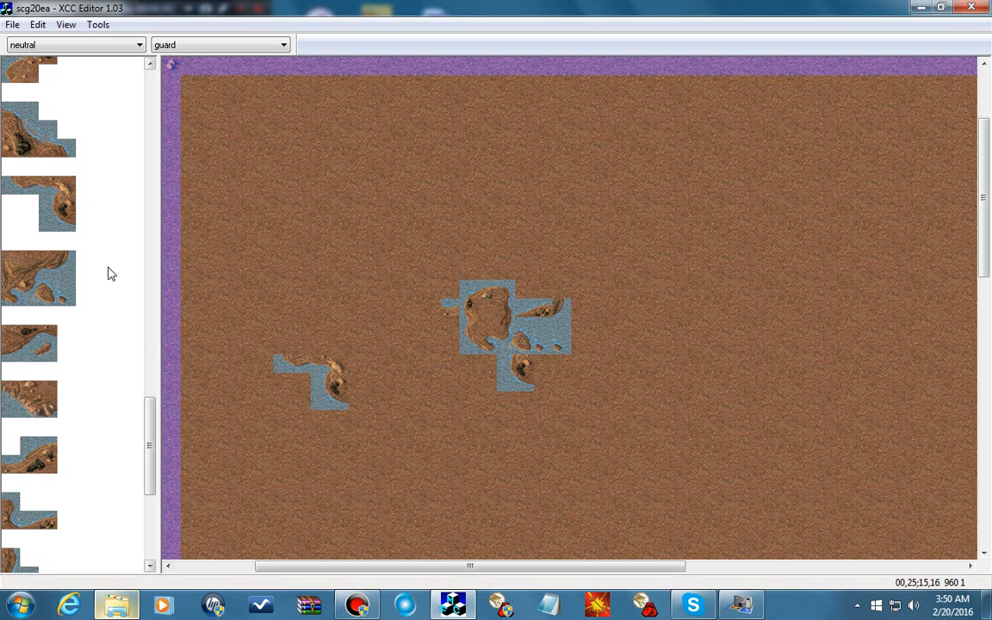
# - Place three more shore pieces above the L-shaped one to form the core and upper shoreline of a second island
pyautogui.click(41, 275)
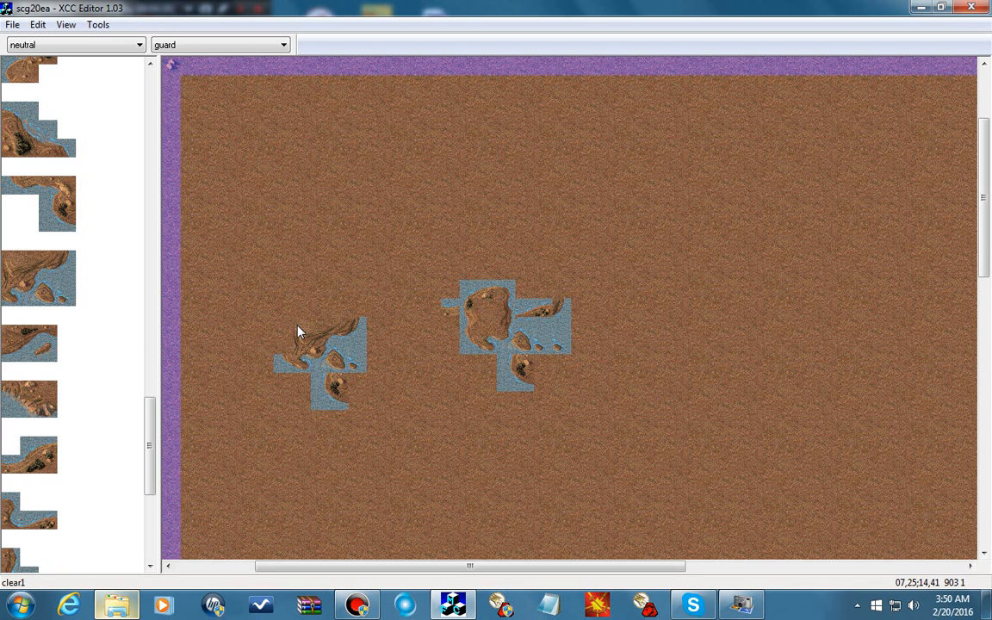
pyautogui.click(298, 331)
pyautogui.click(291, 369)
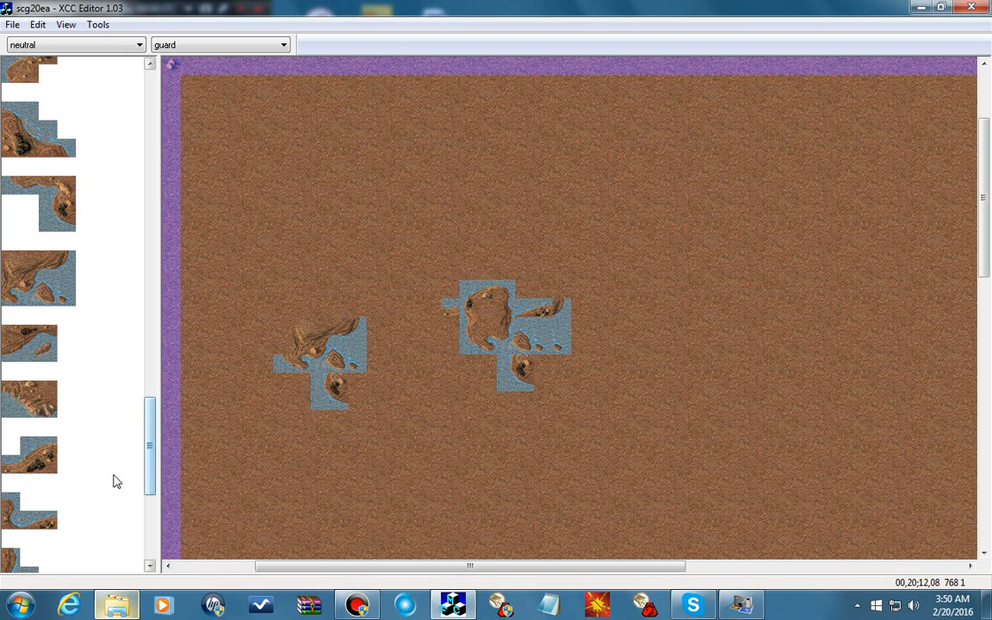
pyautogui.click(80, 504)
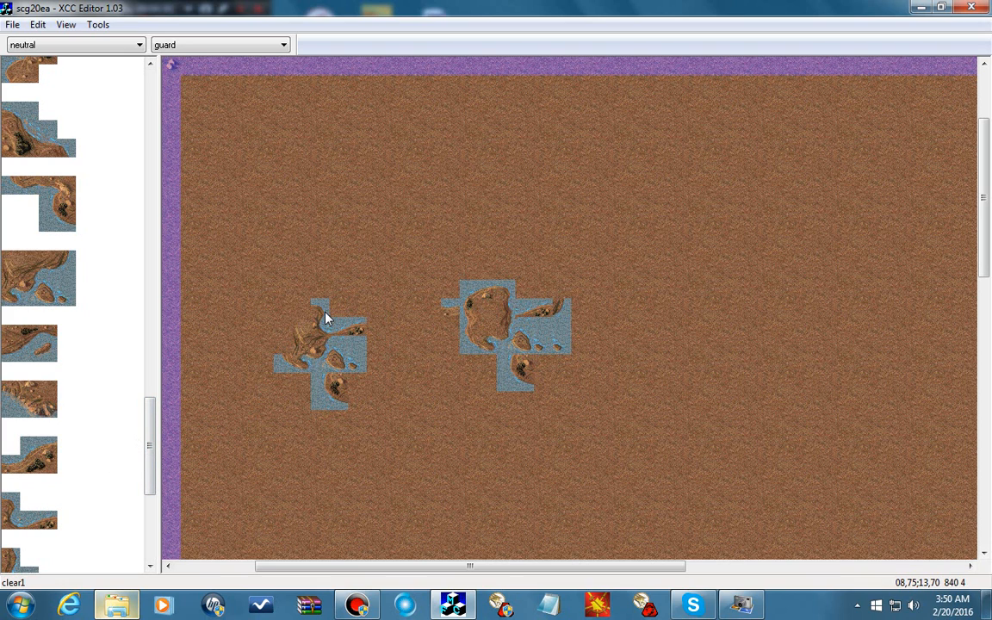
pyautogui.click(326, 314)
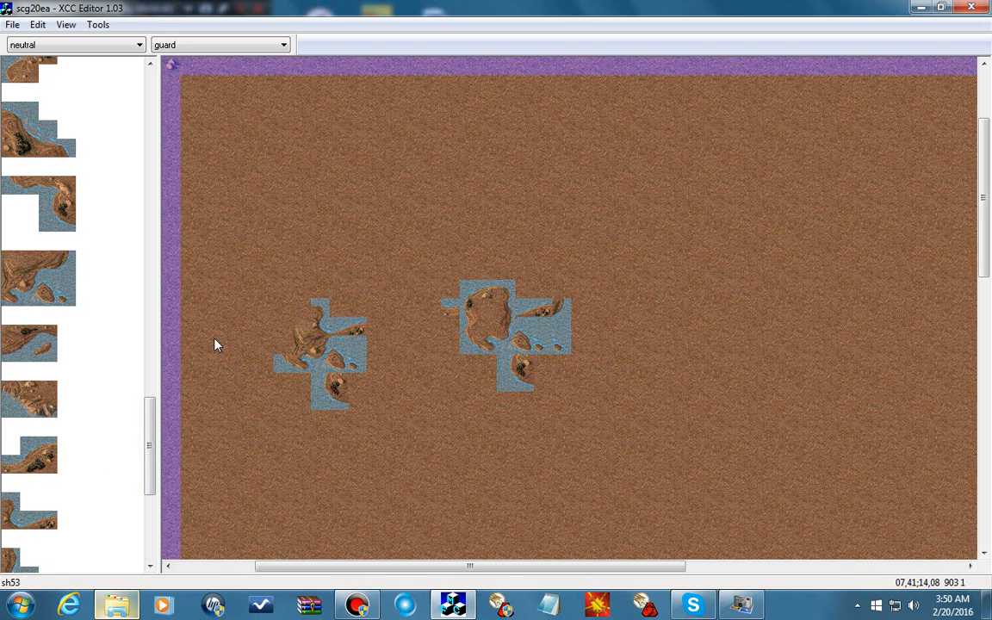
pyautogui.click(54, 455)
pyautogui.click(268, 316)
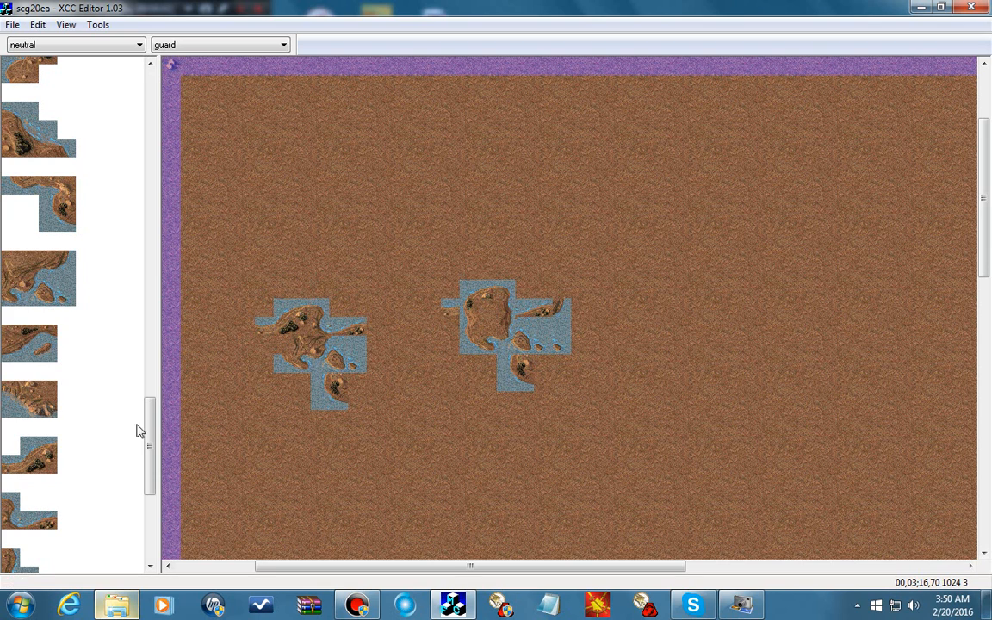
# - Place narrow vertical shore pieces along the east and west sides of the new island to close its outline
pyautogui.moveTo(150, 448); pyautogui.dragTo(150, 374)
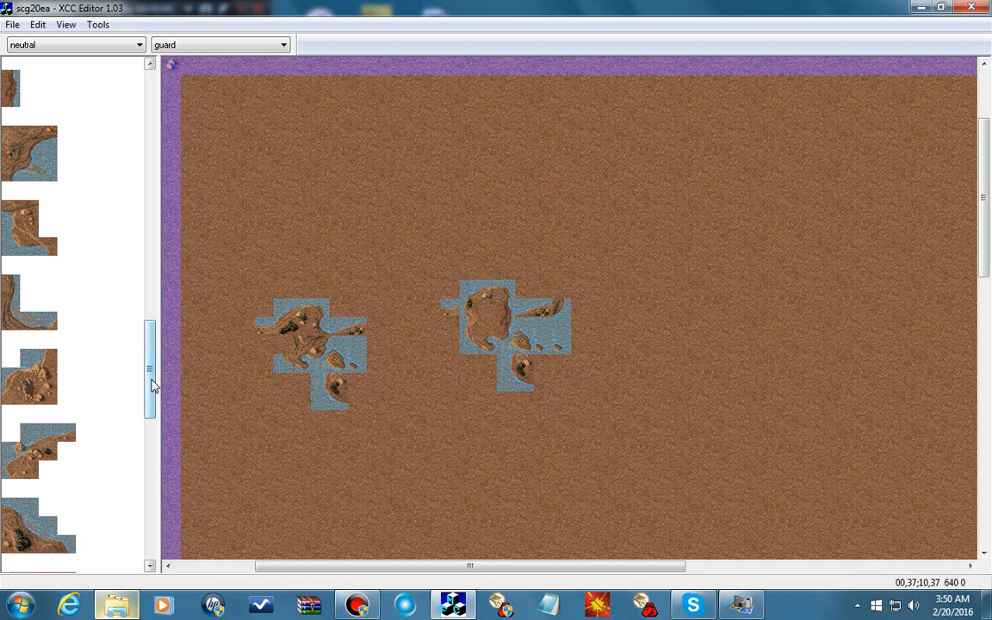
pyautogui.moveTo(151, 381); pyautogui.dragTo(146, 317)
pyautogui.click(10, 428)
pyautogui.click(316, 335)
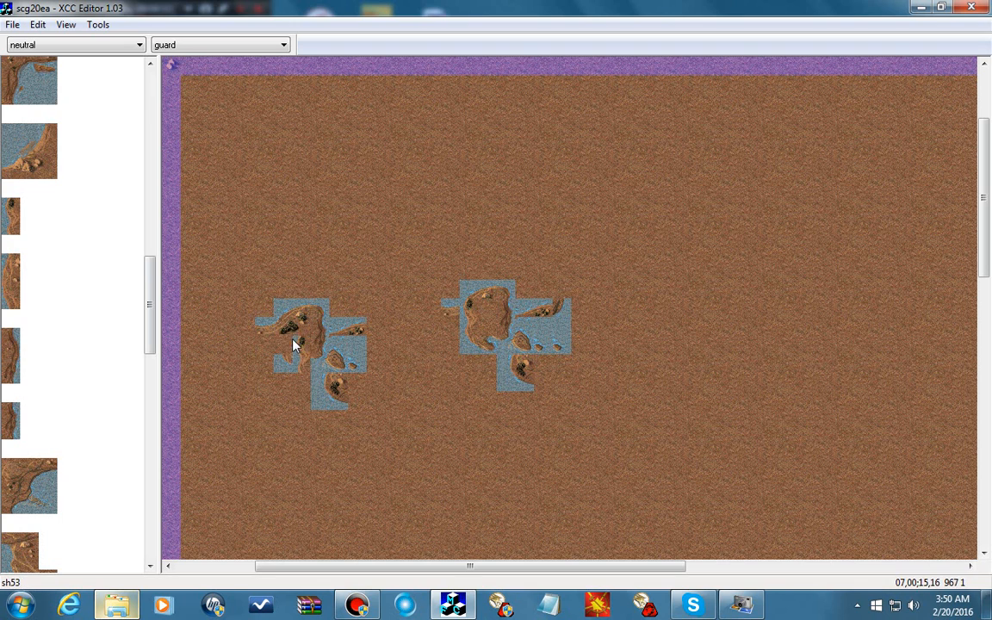
# - Clear the template layer in the selected cells inside the new island
pyautogui.rightClick(304, 344)
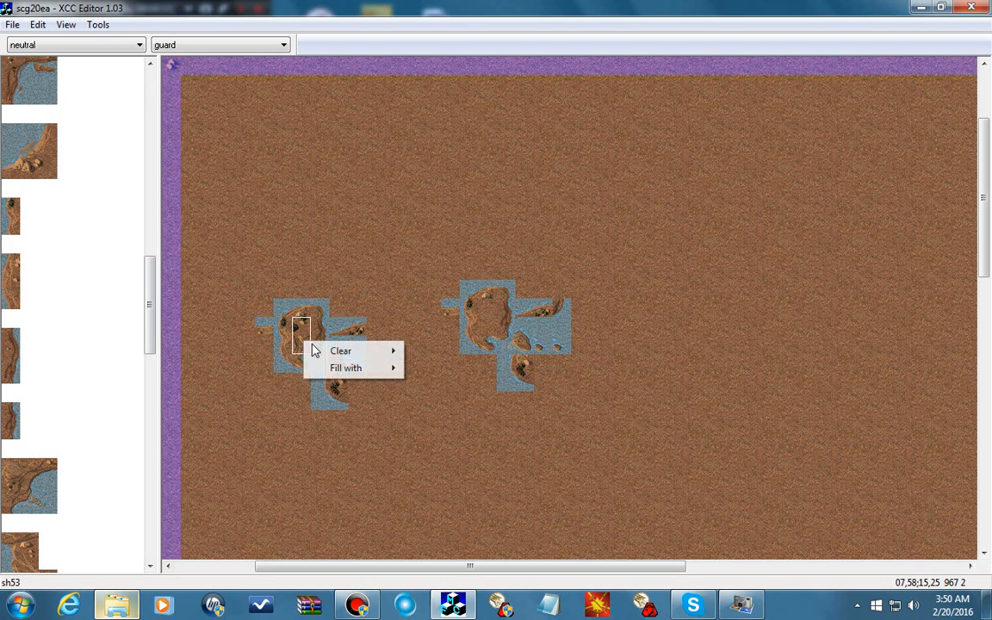
pyautogui.moveTo(377, 350)
pyautogui.click(458, 349)
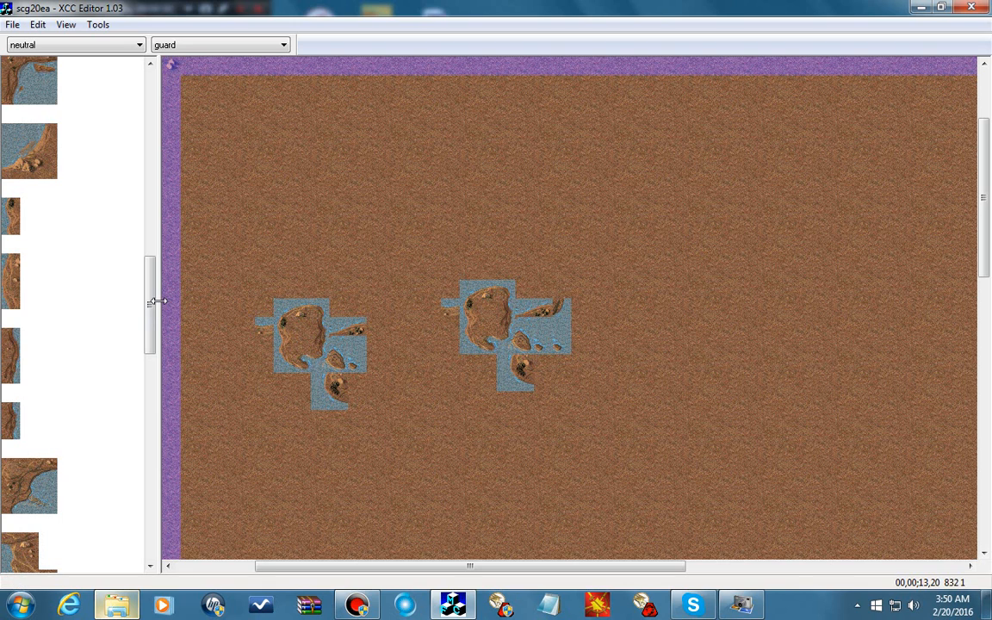
# - Surround the new island with square water tiles, covering the stray shore fragments around it
pyautogui.moveTo(148, 266); pyautogui.dragTo(148, 90)
pyautogui.click(25, 262)
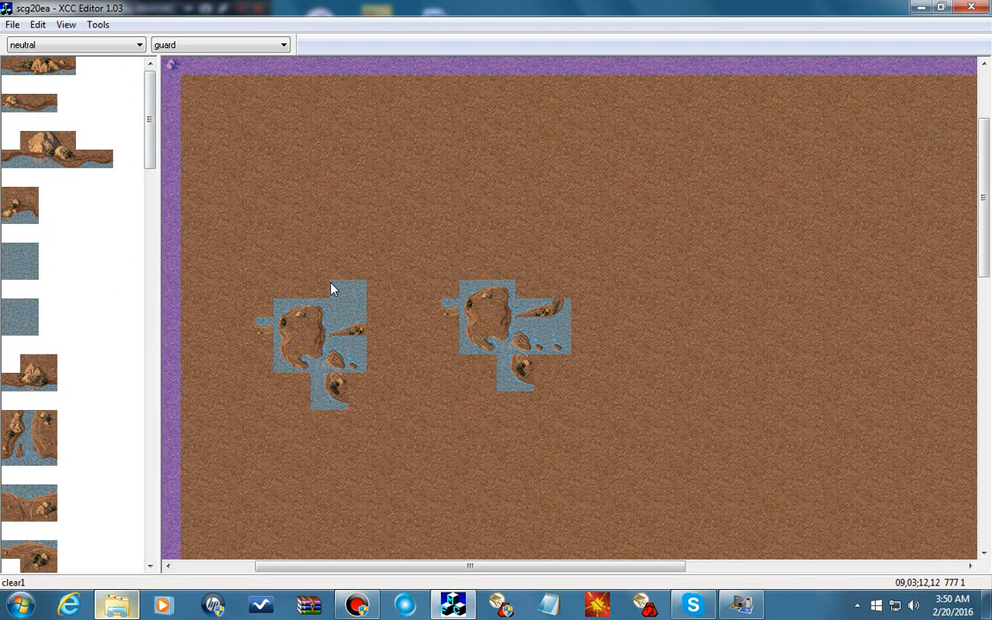
pyautogui.click(346, 313)
pyautogui.click(269, 287)
pyautogui.click(251, 305)
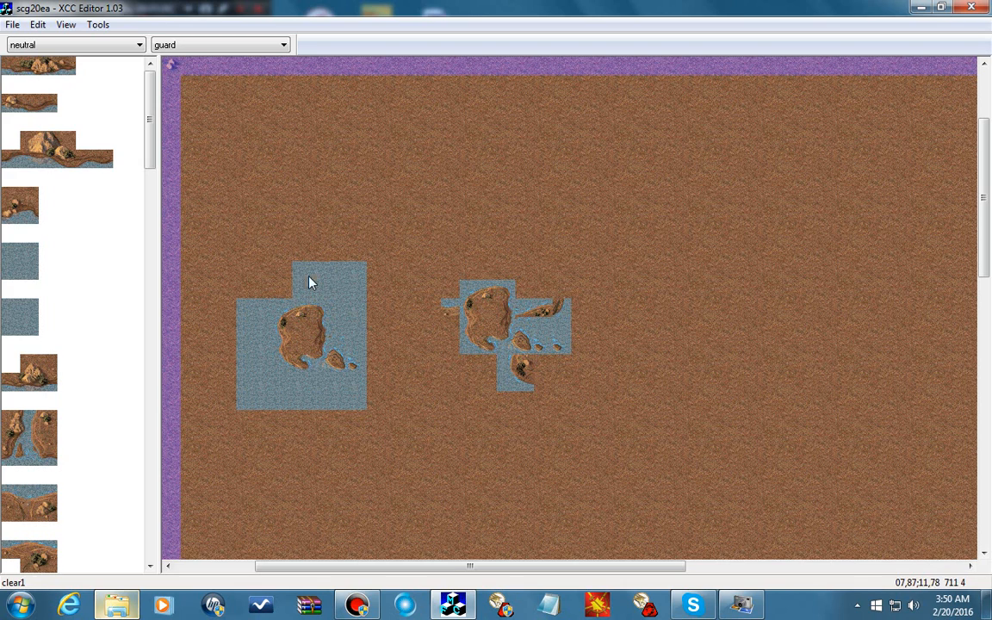
pyautogui.click(309, 277)
pyautogui.click(257, 279)
pyautogui.click(250, 279)
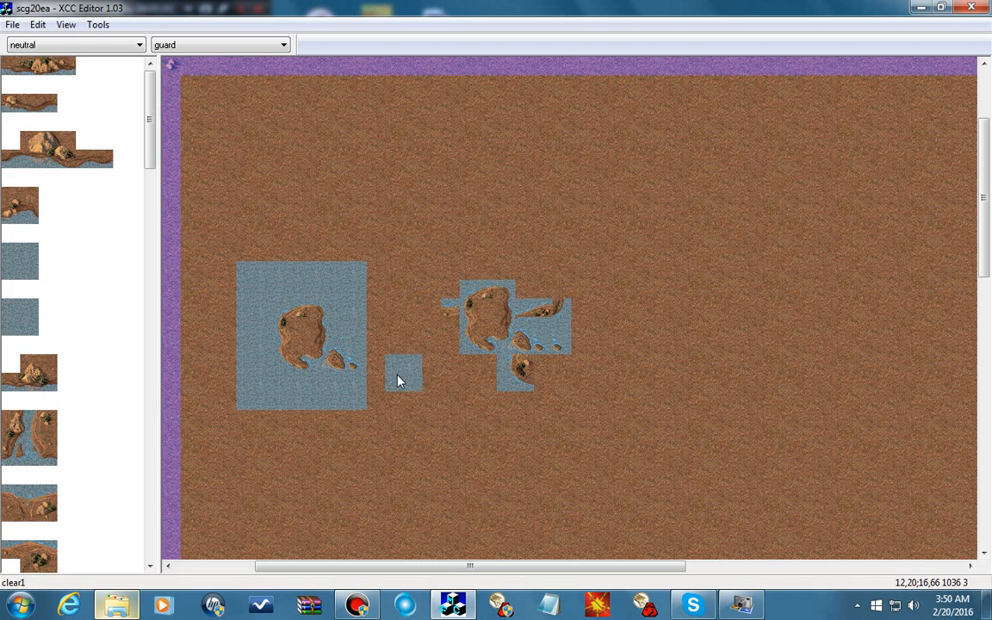
pyautogui.click(361, 349)
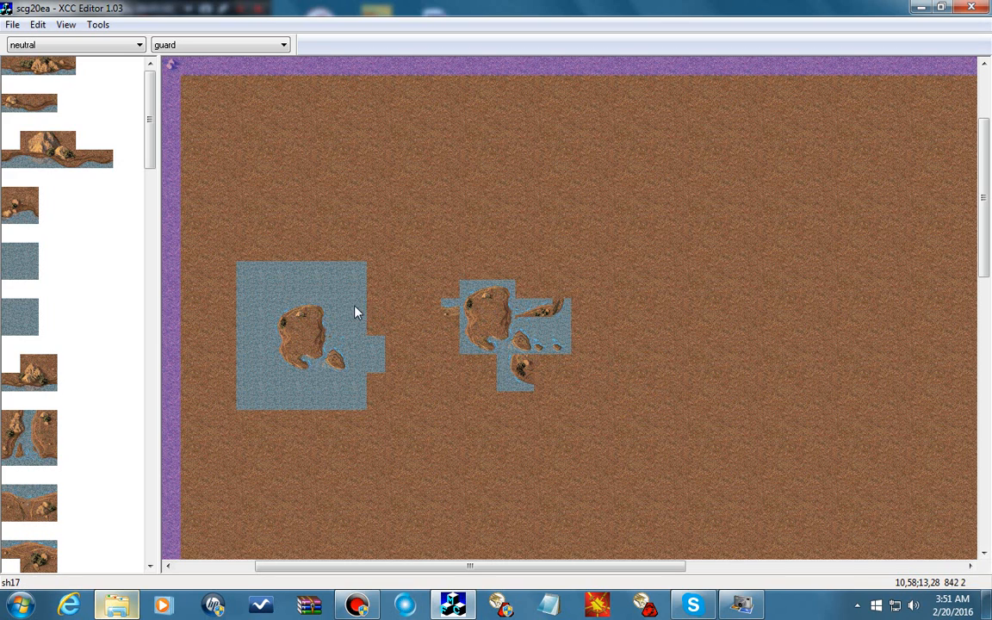
# - Switch the palette to the ridge templates and place a dark horizontal ridge piece north of the original island
pyautogui.rightClick(77, 234)
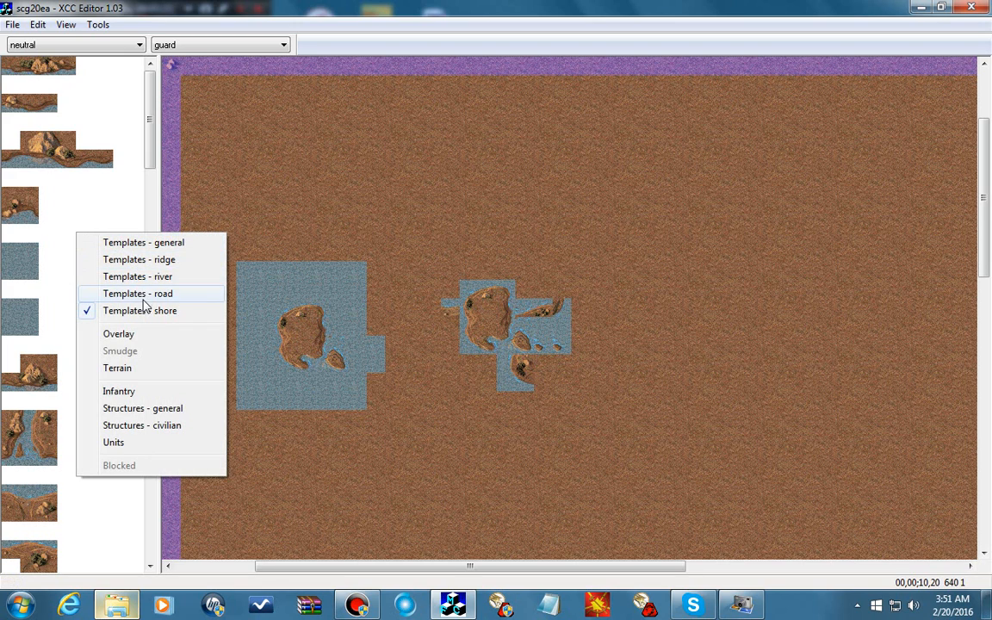
pyautogui.click(131, 259)
pyautogui.moveTo(148, 131); pyautogui.dragTo(134, 191)
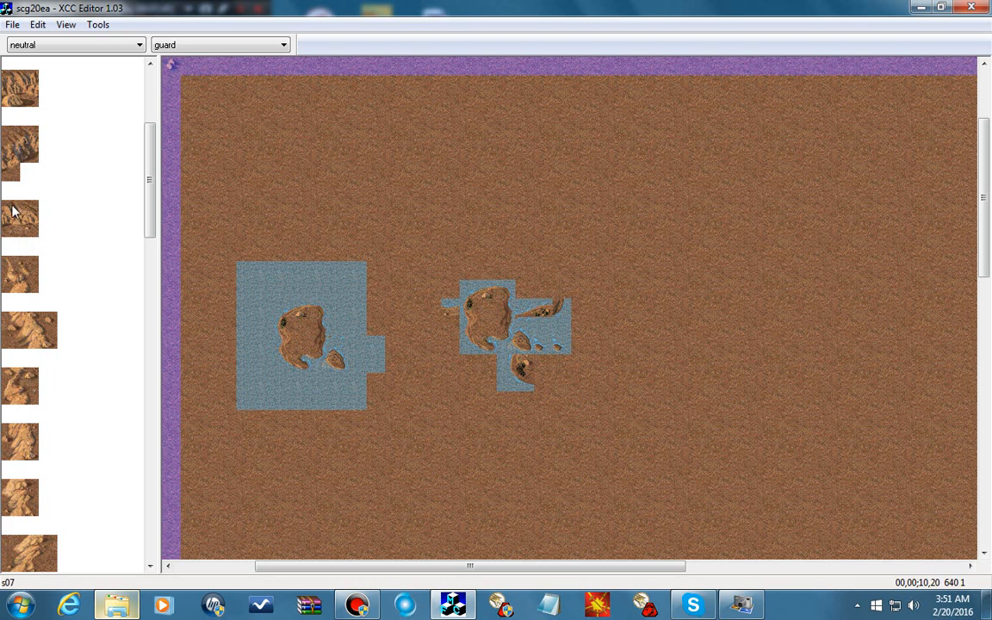
pyautogui.moveTo(151, 204); pyautogui.dragTo(135, 333)
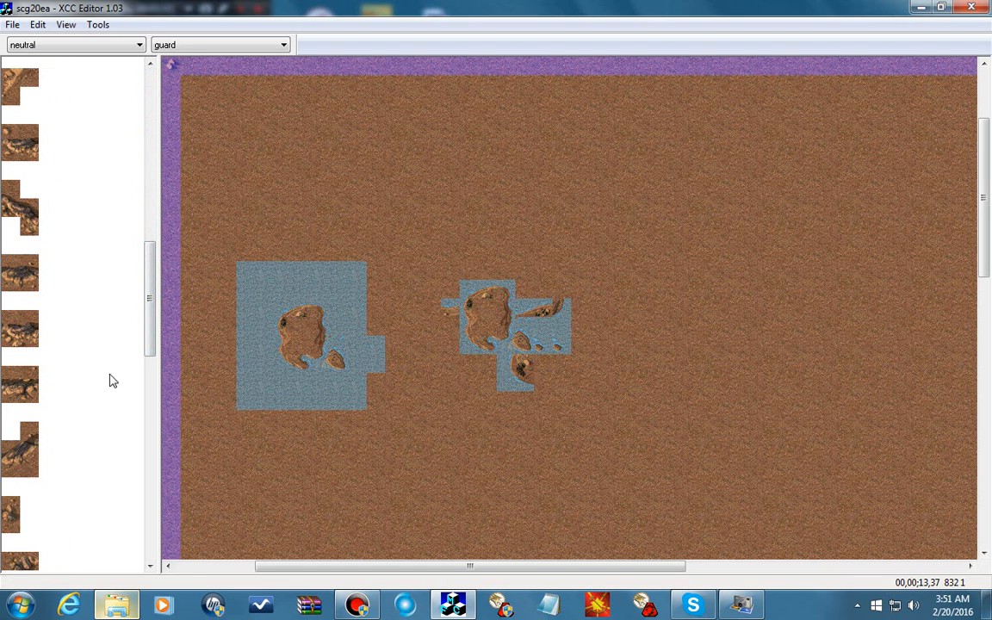
pyautogui.click(23, 392)
pyautogui.click(496, 180)
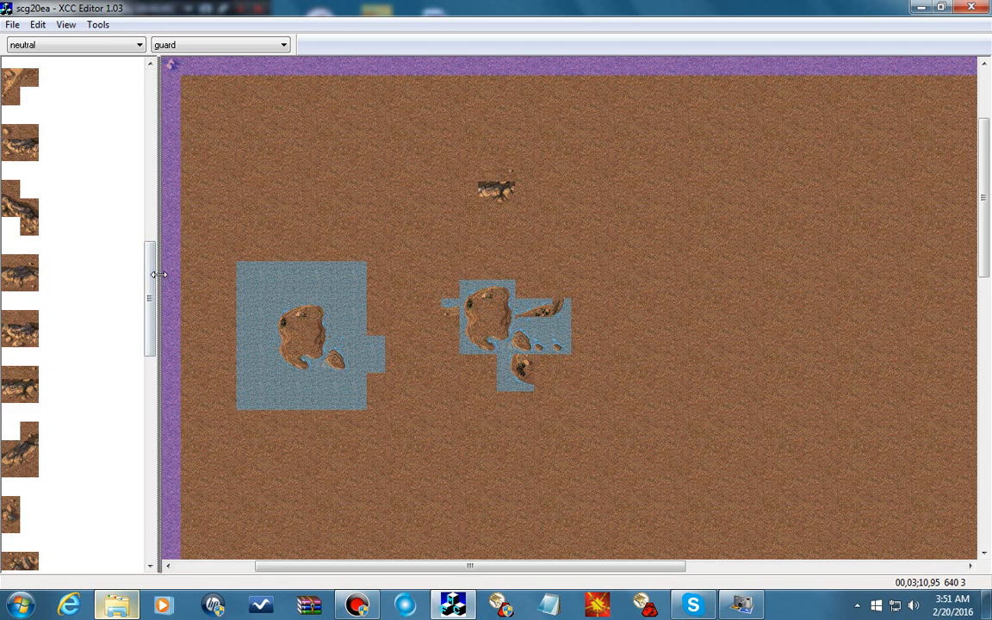
# - Add an end piece to each side of the dark ridge and build a light-coloured vertical ridge to its east
pyautogui.moveTo(151, 298); pyautogui.dragTo(148, 354)
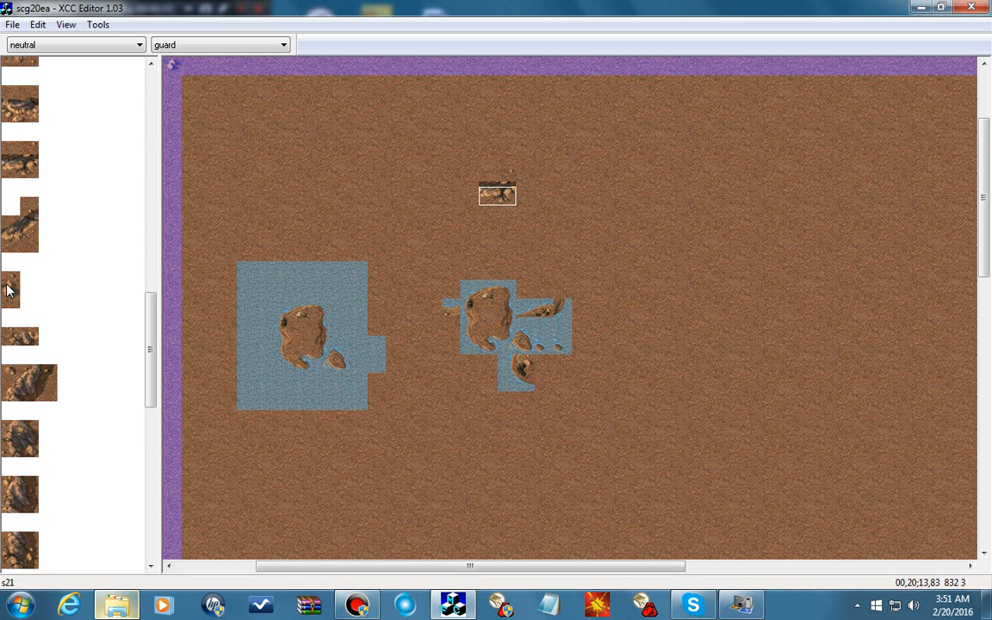
pyautogui.click(546, 180)
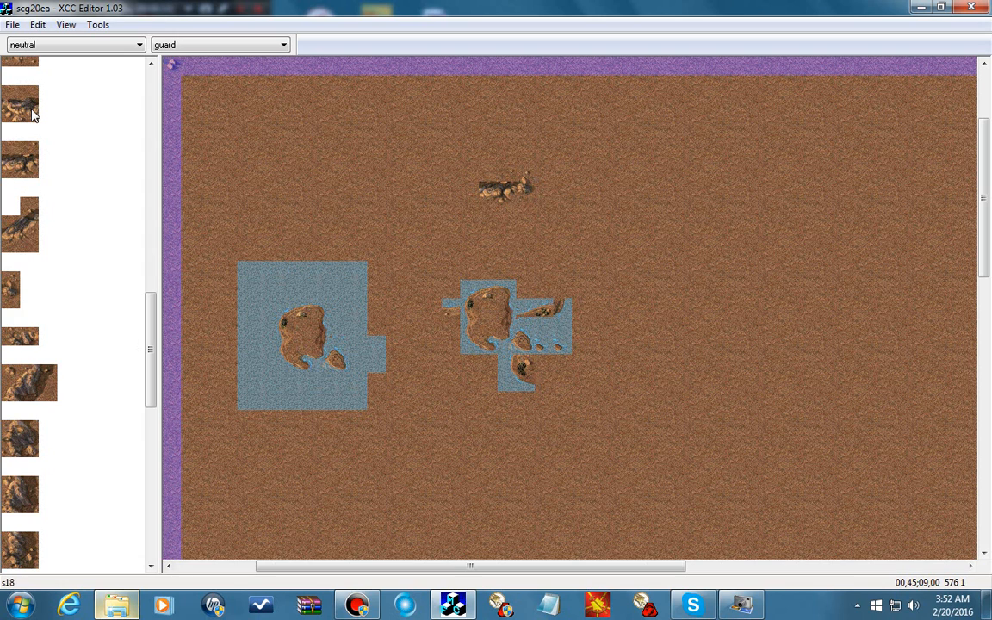
pyautogui.click(468, 182)
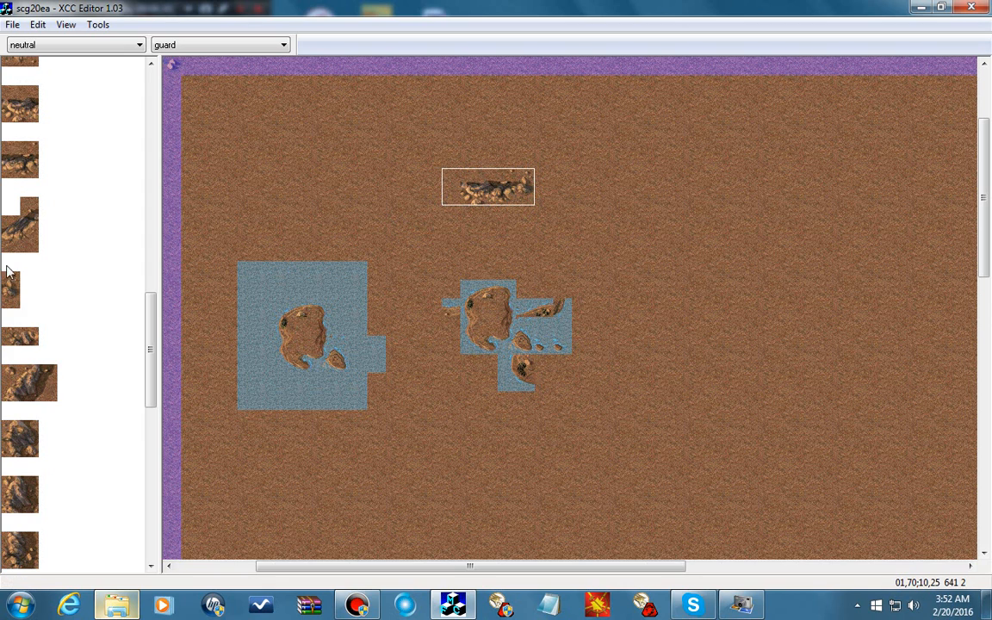
pyautogui.moveTo(148, 344); pyautogui.dragTo(117, 235)
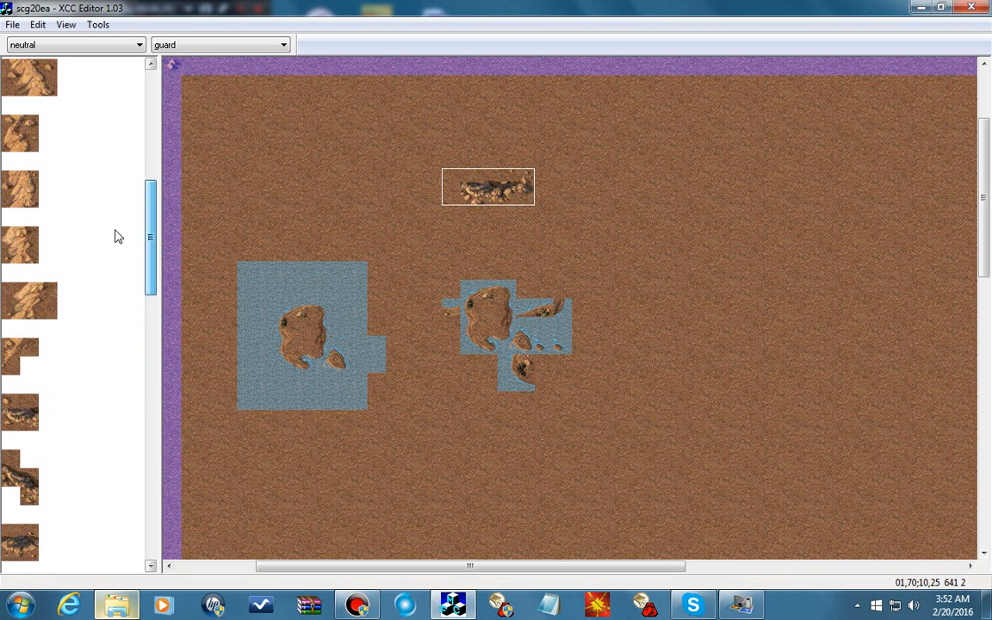
pyautogui.click(14, 249)
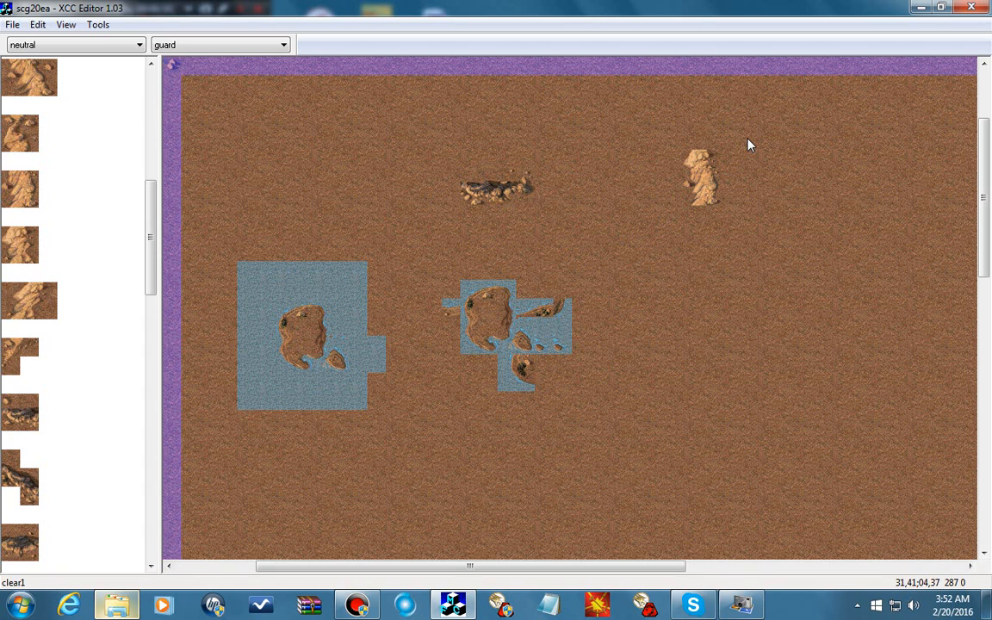
# - Select the block of cells enclosing both islands and both ridges and clear its template layer
pyautogui.moveTo(757, 131); pyautogui.dragTo(203, 461)
pyautogui.rightClick(203, 461)
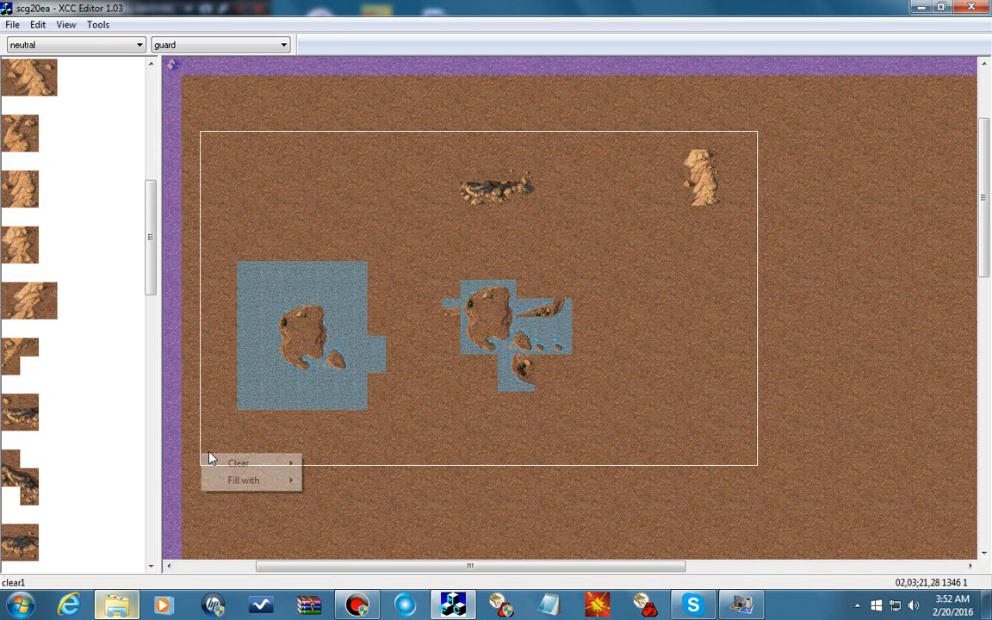
pyautogui.moveTo(250, 465)
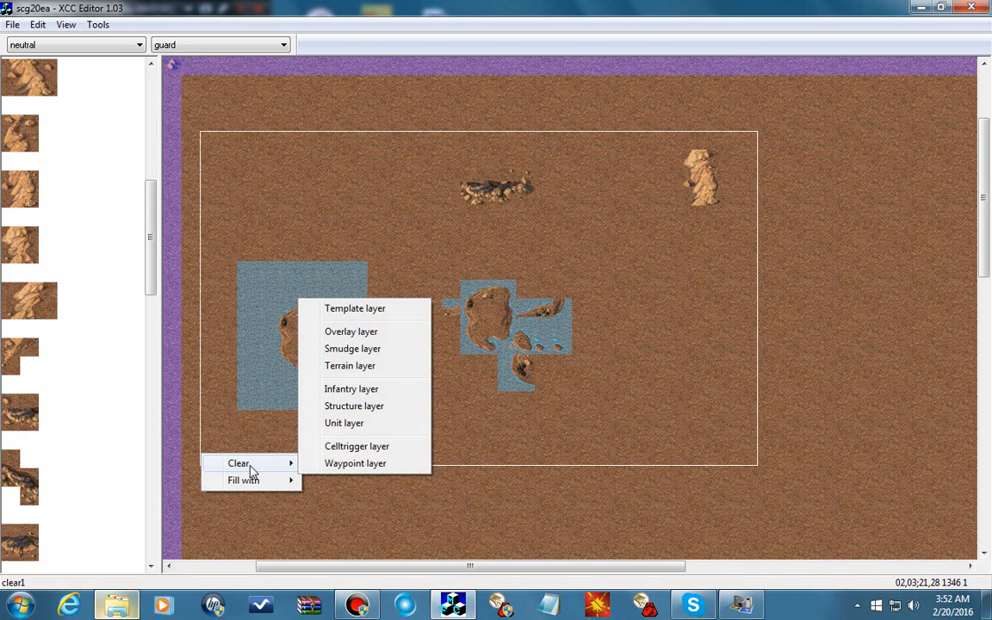
pyautogui.click(374, 310)
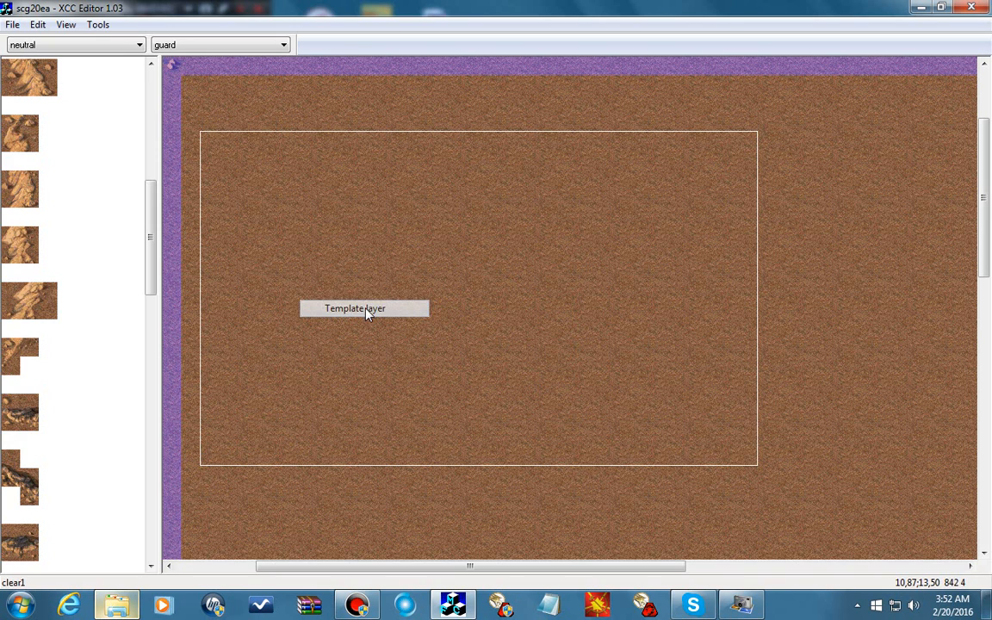
pyautogui.click(621, 468)
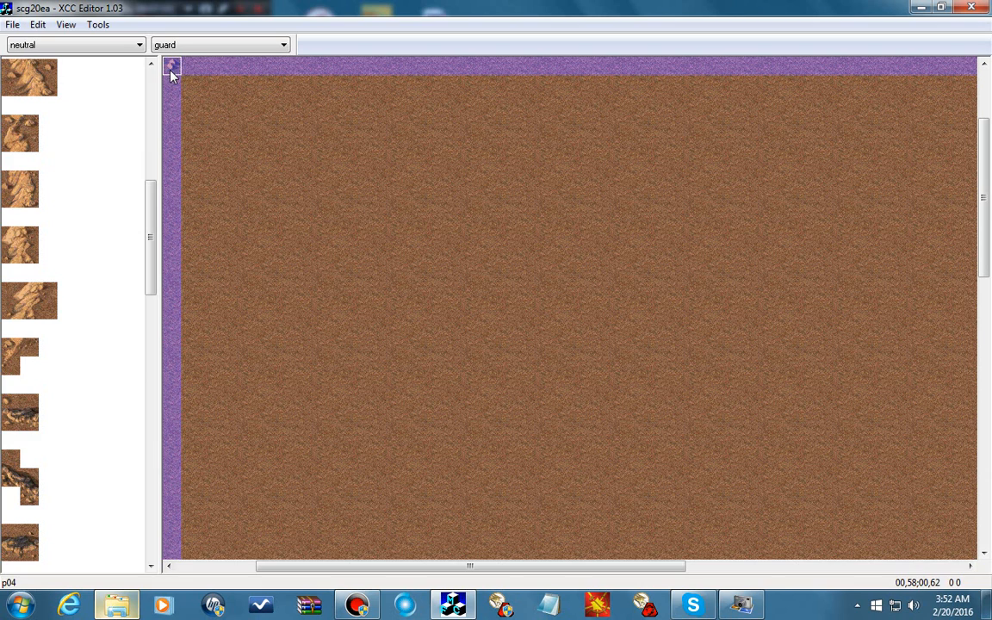
# - Set the map's theater to temperate in the map settings
pyautogui.click(13, 24)
pyautogui.moveTo(37, 24)
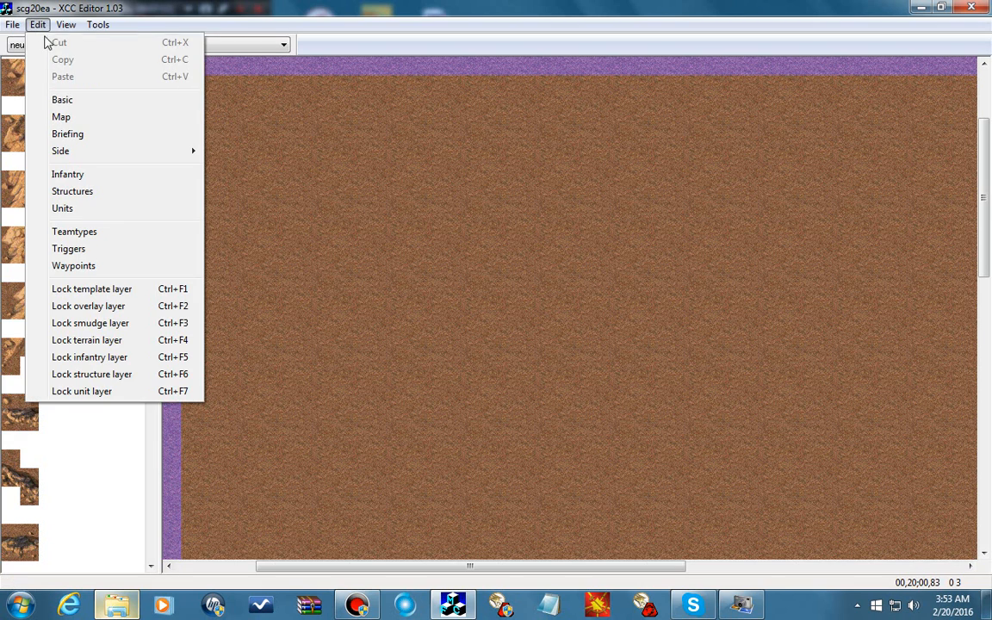
pyautogui.click(66, 121)
pyautogui.click(485, 344)
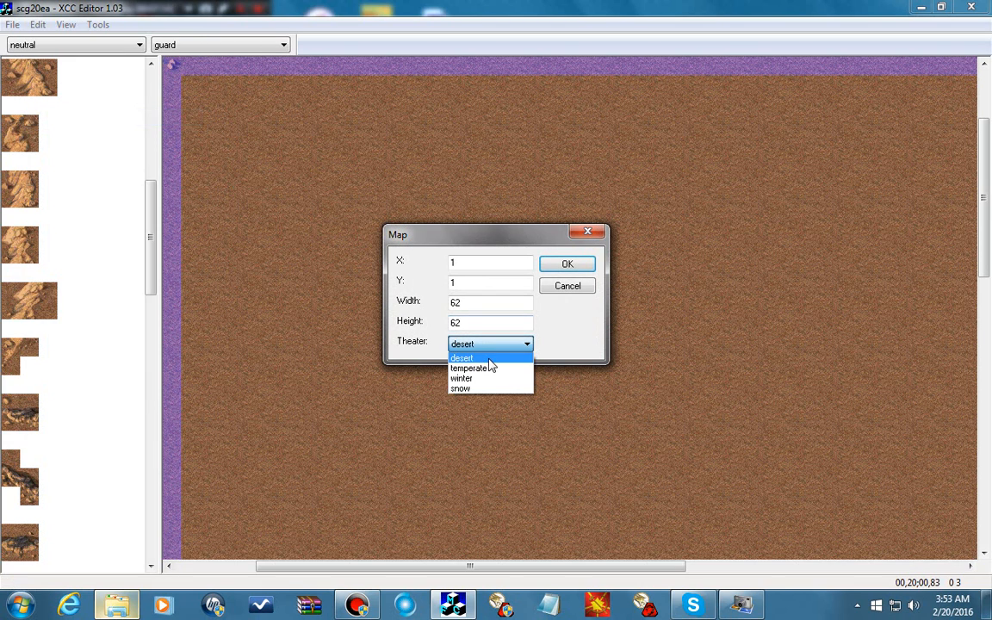
pyautogui.click(492, 372)
pyautogui.click(589, 262)
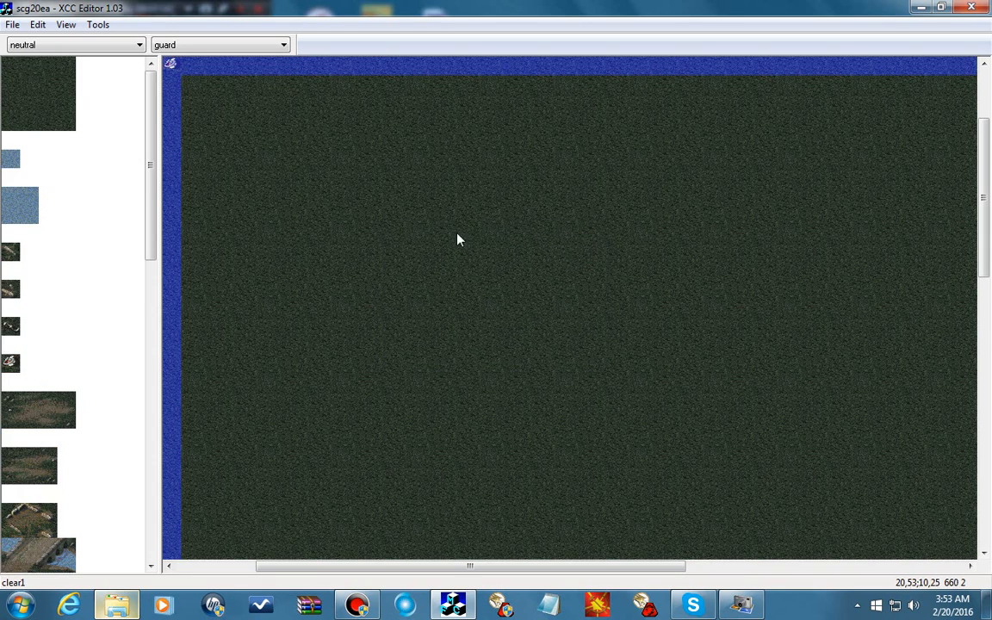
pyautogui.click(196, 45)
pyautogui.click(196, 47)
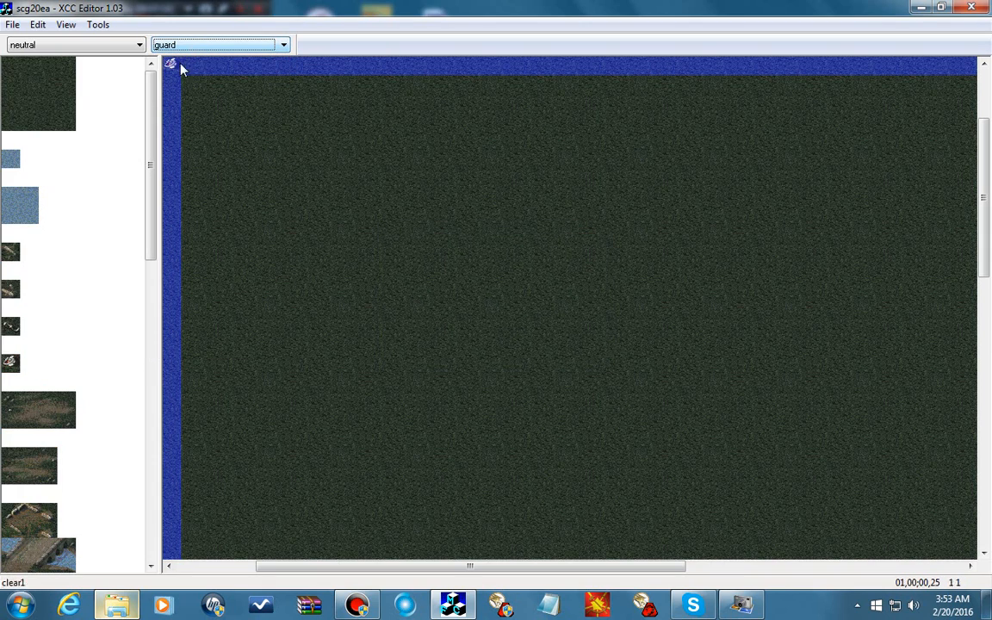
# - Set the map's theater to desert in the map settings
pyautogui.click(11, 25)
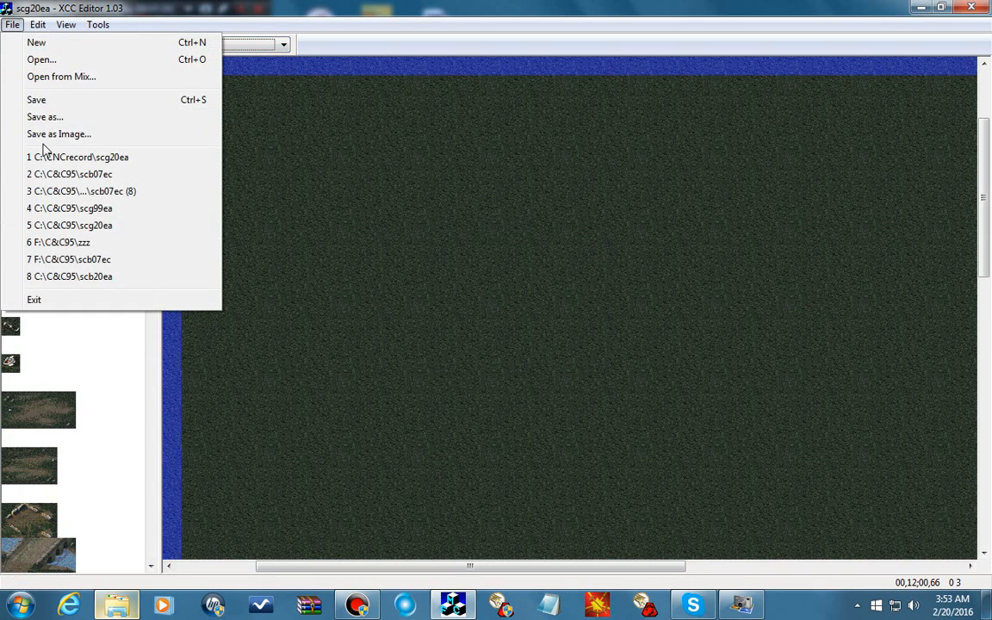
pyautogui.moveTo(38, 25)
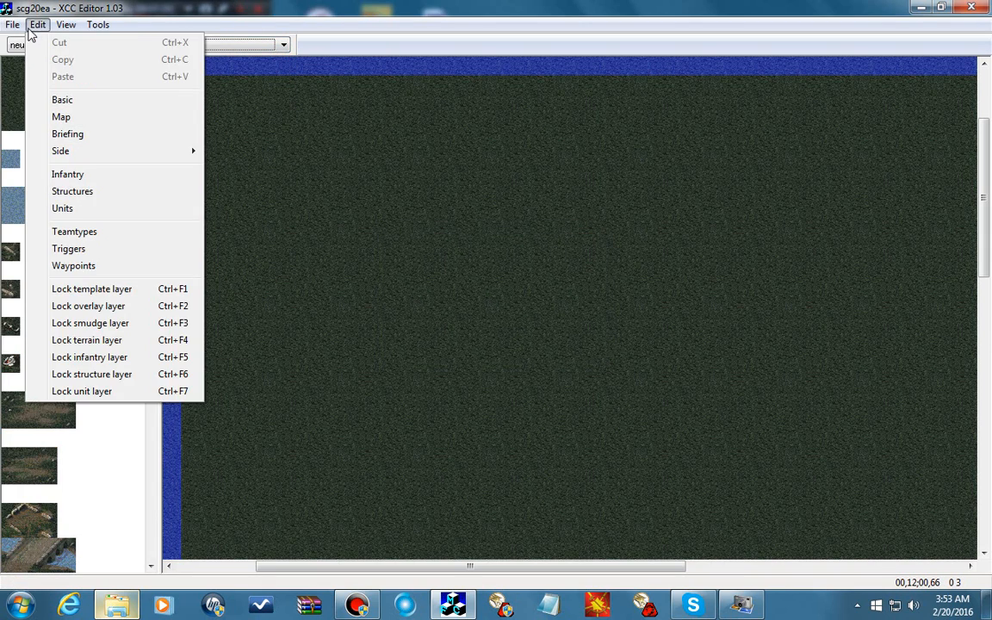
pyautogui.click(76, 117)
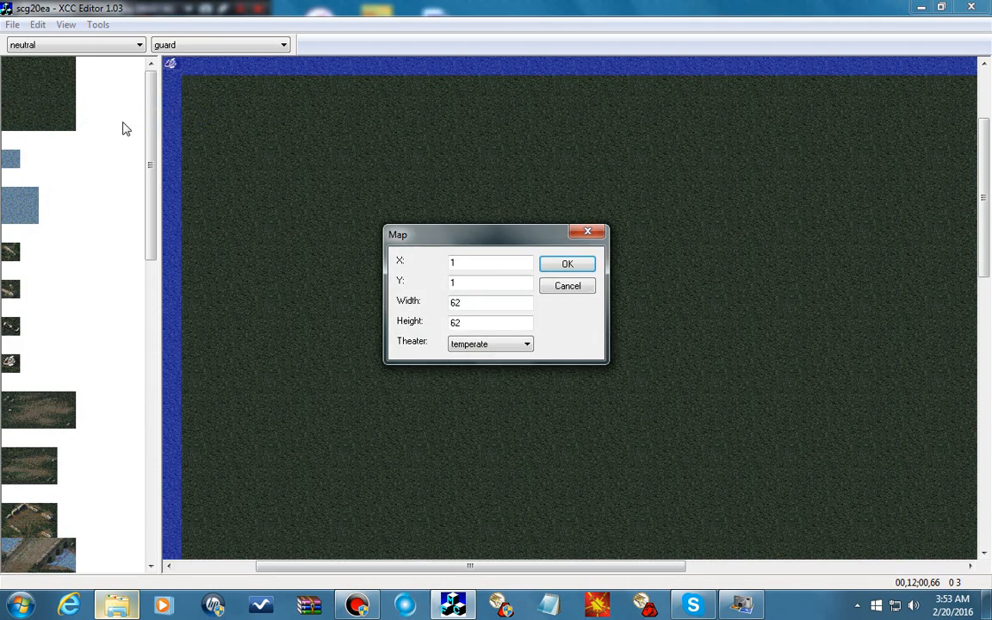
pyautogui.click(504, 347)
pyautogui.click(504, 357)
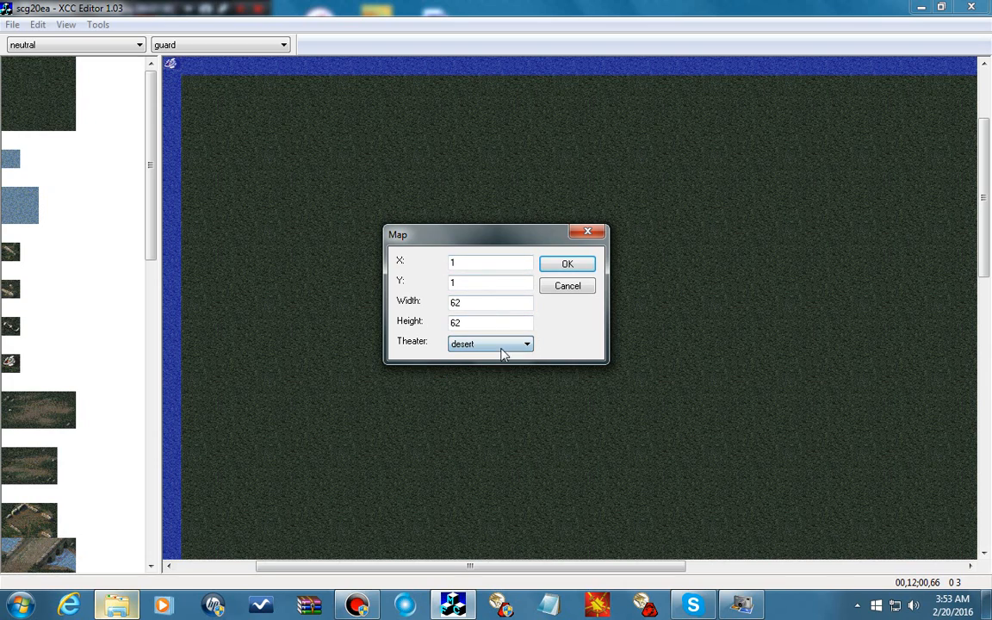
pyautogui.click(566, 267)
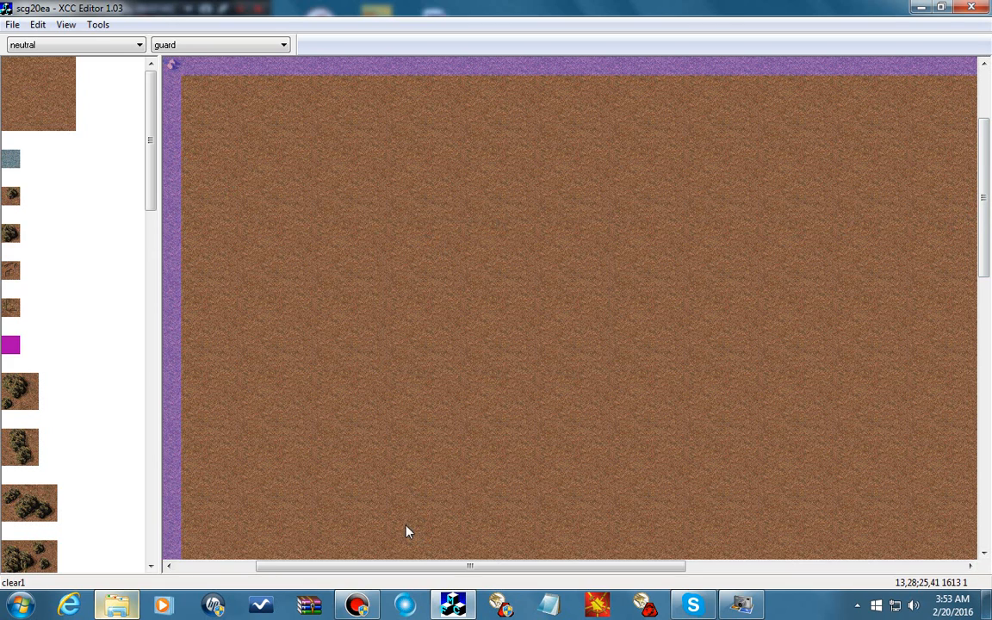
# - Place the intact bridge3 piece from the general templates on the open desert in the map's northwest area
pyautogui.moveTo(293, 150); pyautogui.dragTo(516, 294)
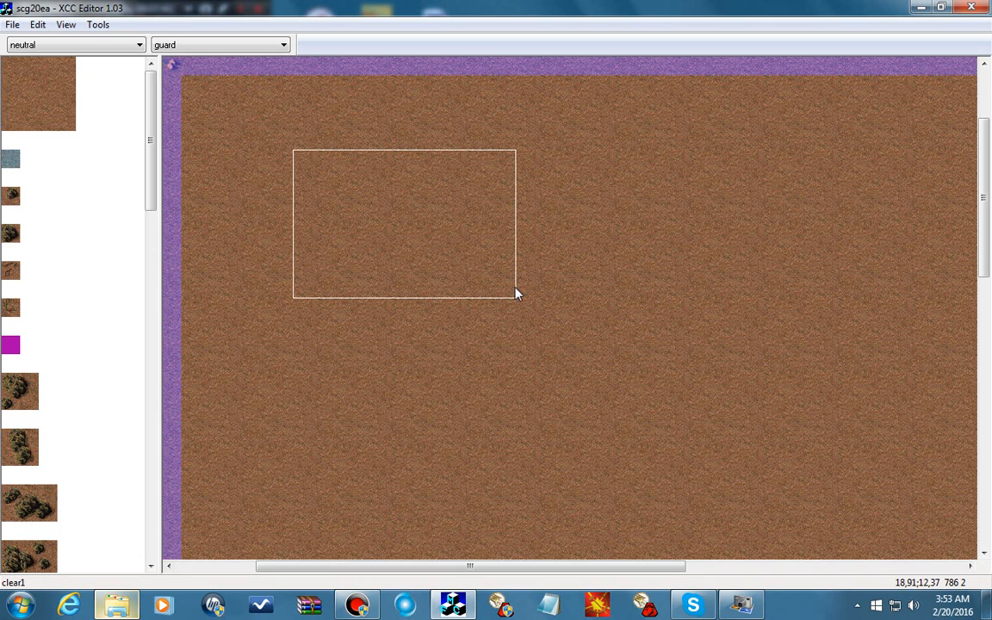
pyautogui.rightClick(49, 228)
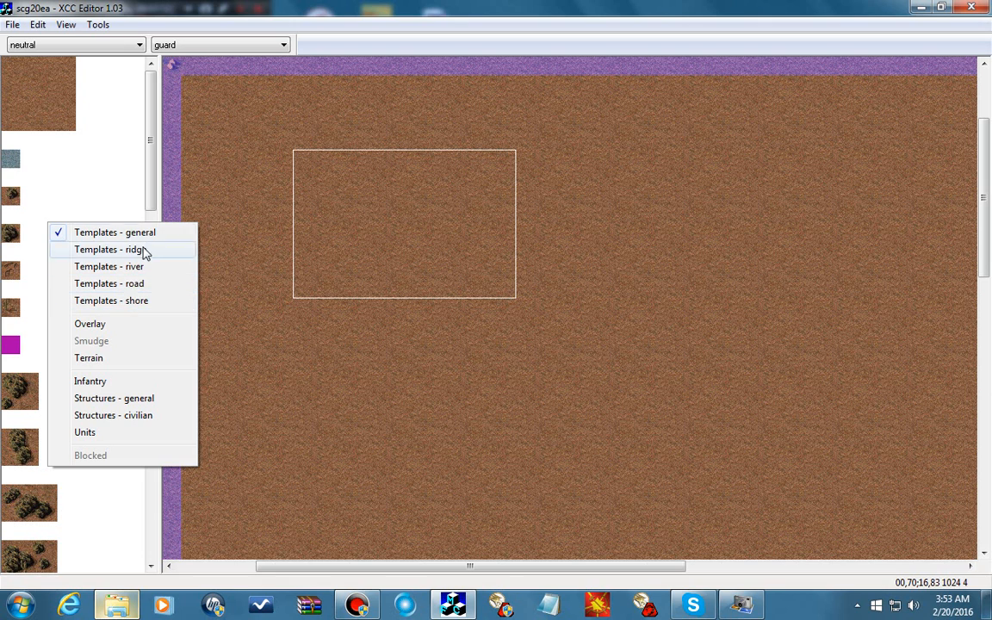
pyautogui.click(121, 233)
pyautogui.moveTo(151, 144); pyautogui.dragTo(152, 493)
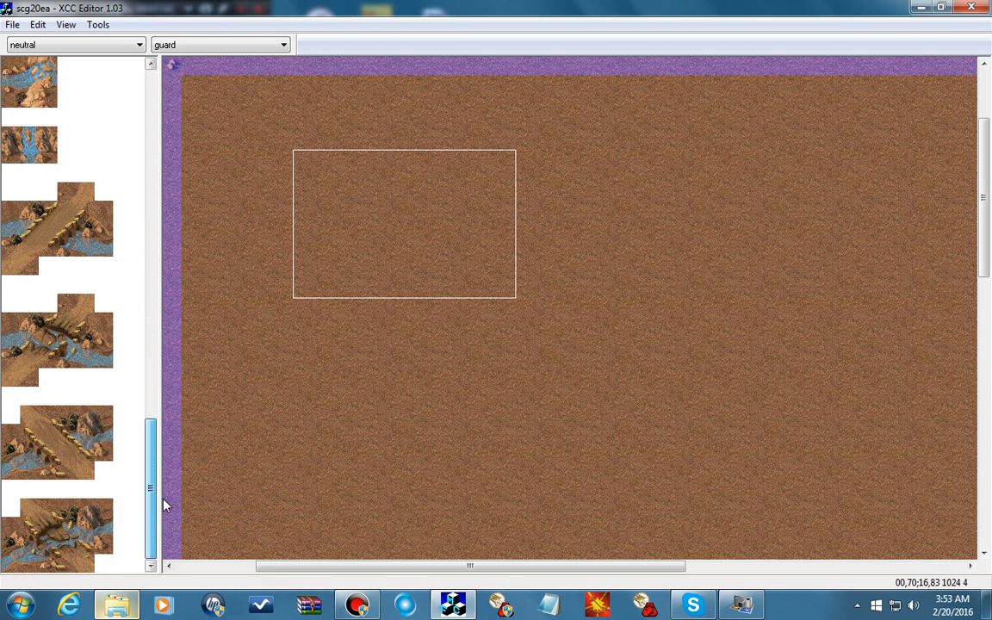
pyautogui.click(58, 207)
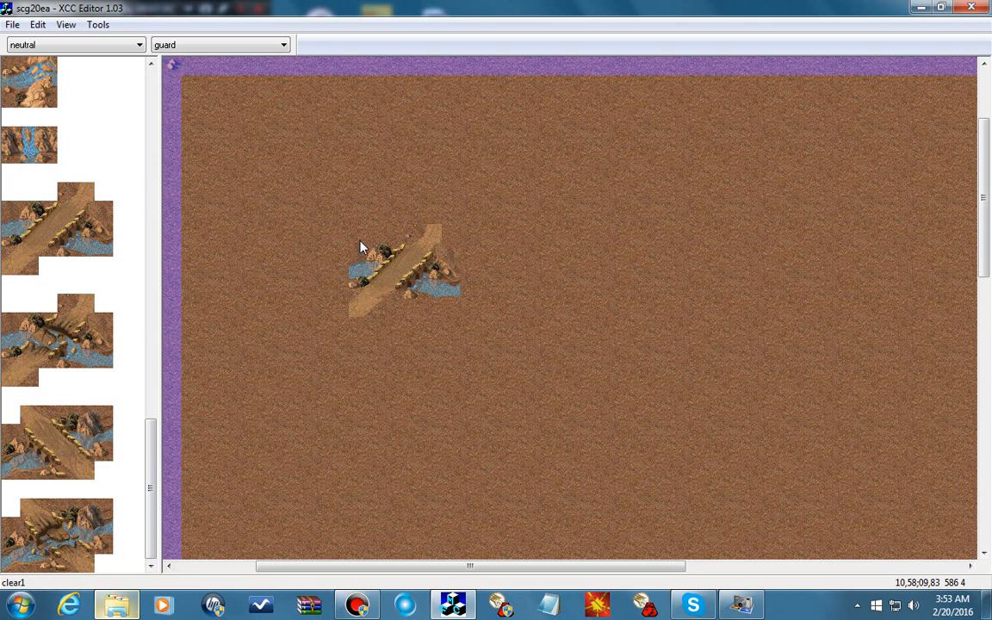
pyautogui.click(362, 247)
# - Switch the palette to the shore templates and bring the channel pieces into reach
pyautogui.moveTo(347, 279); pyautogui.dragTo(256, 169)
pyautogui.rightClick(146, 261)
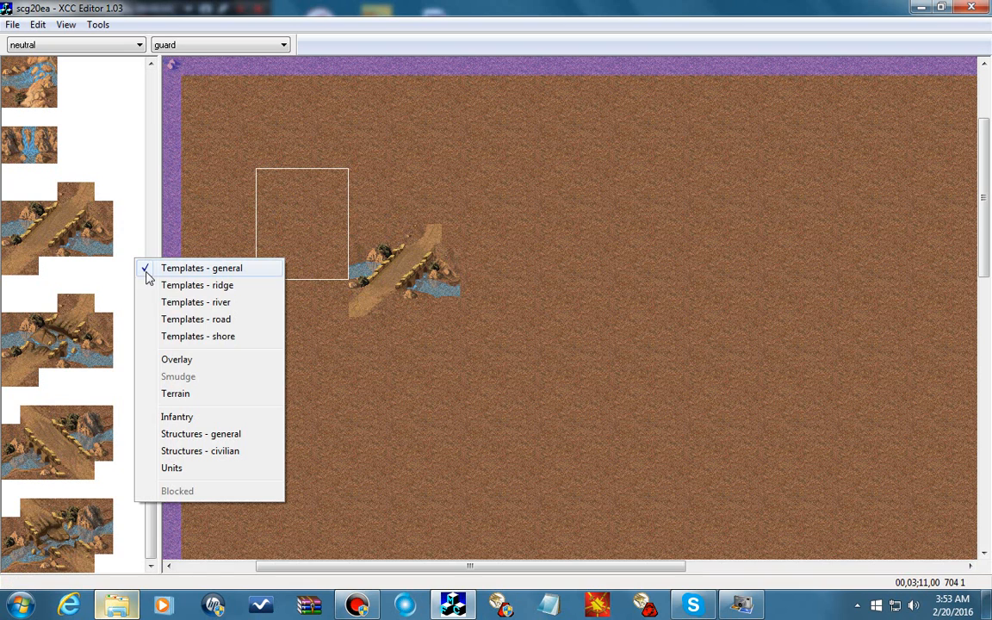
pyautogui.click(202, 337)
pyautogui.scroll(-2, 153, 164)
pyautogui.moveTo(153, 157); pyautogui.dragTo(153, 180)
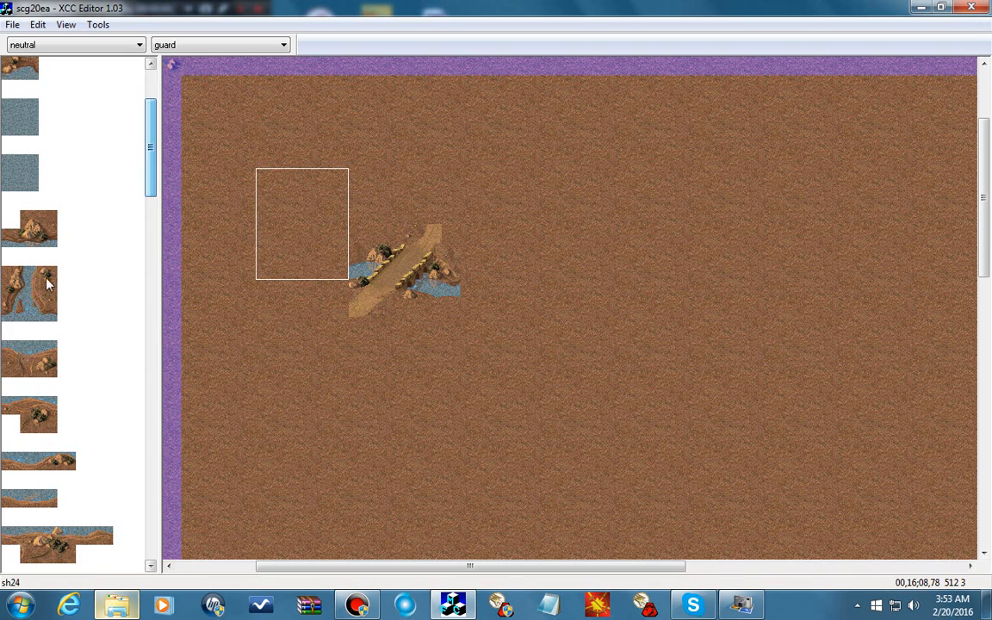
# - Try out the narrow channel shore piece west of the bridge
pyautogui.click(47, 281)
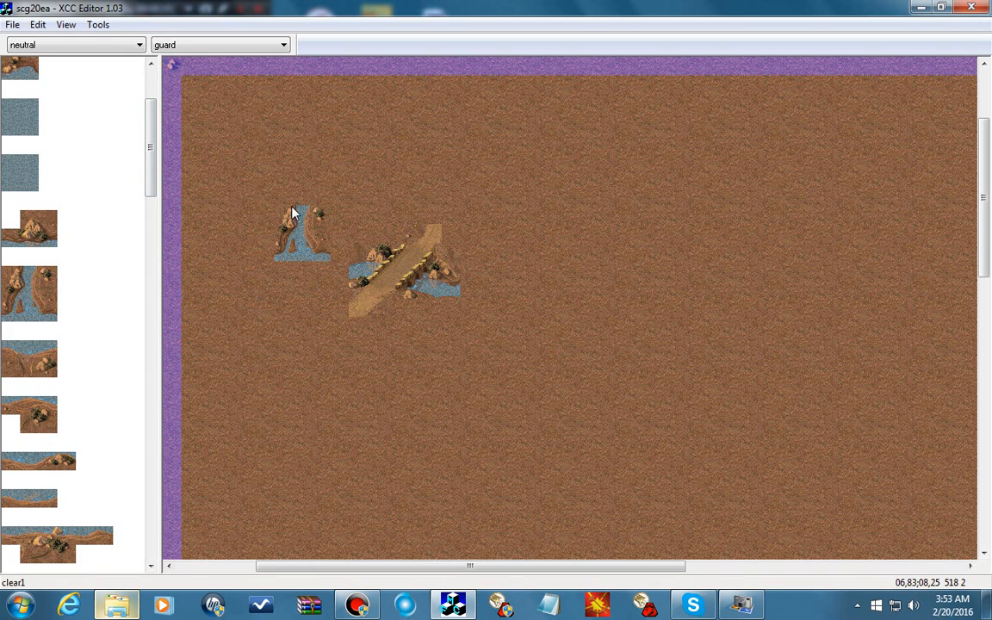
pyautogui.rightClick(292, 213)
pyautogui.moveTo(348, 170); pyautogui.dragTo(200, 351)
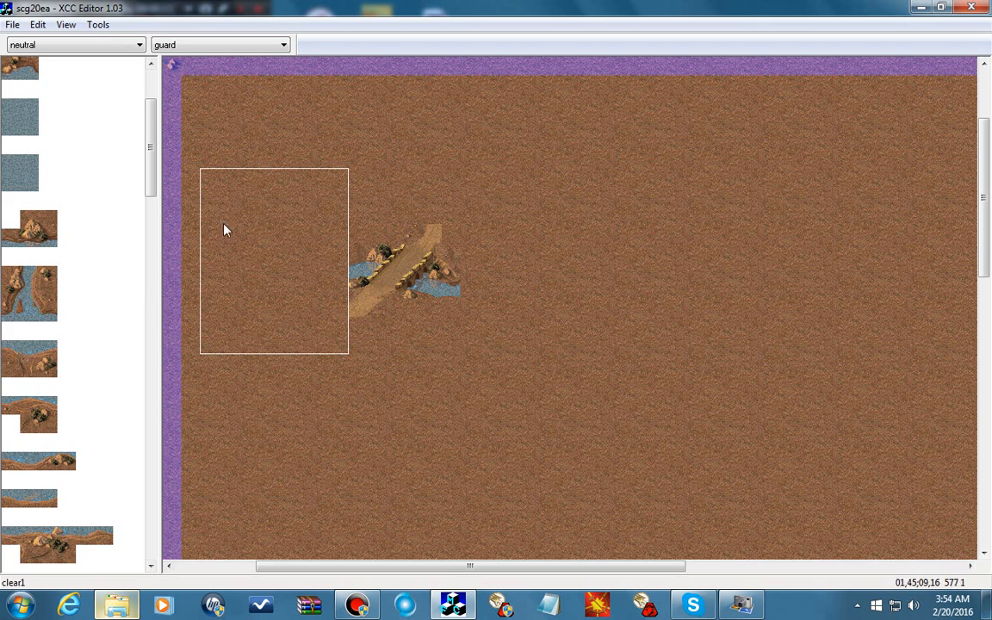
pyautogui.click(407, 217)
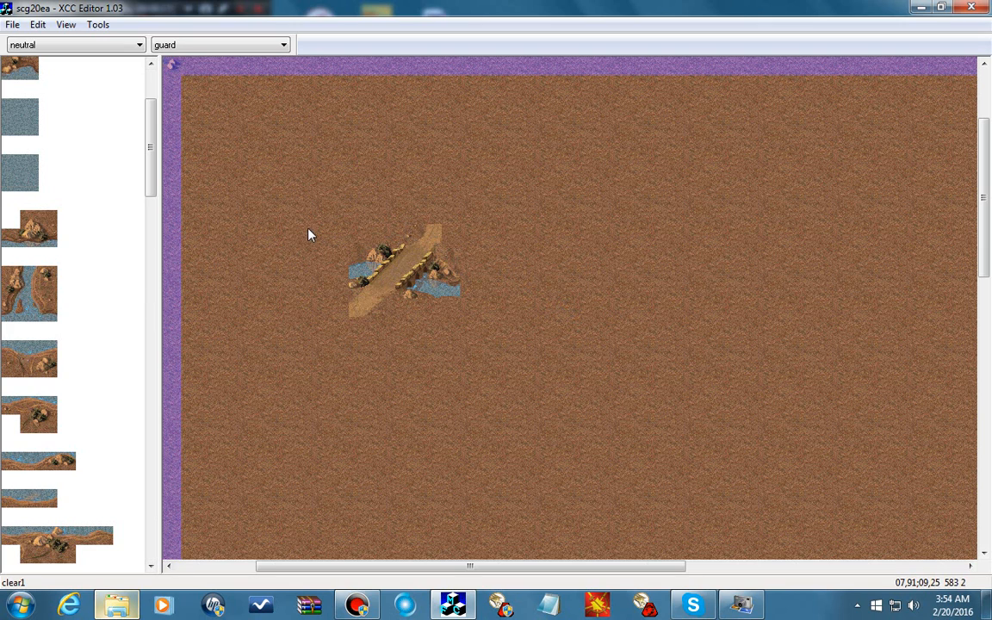
pyautogui.moveTo(319, 260); pyautogui.dragTo(345, 344)
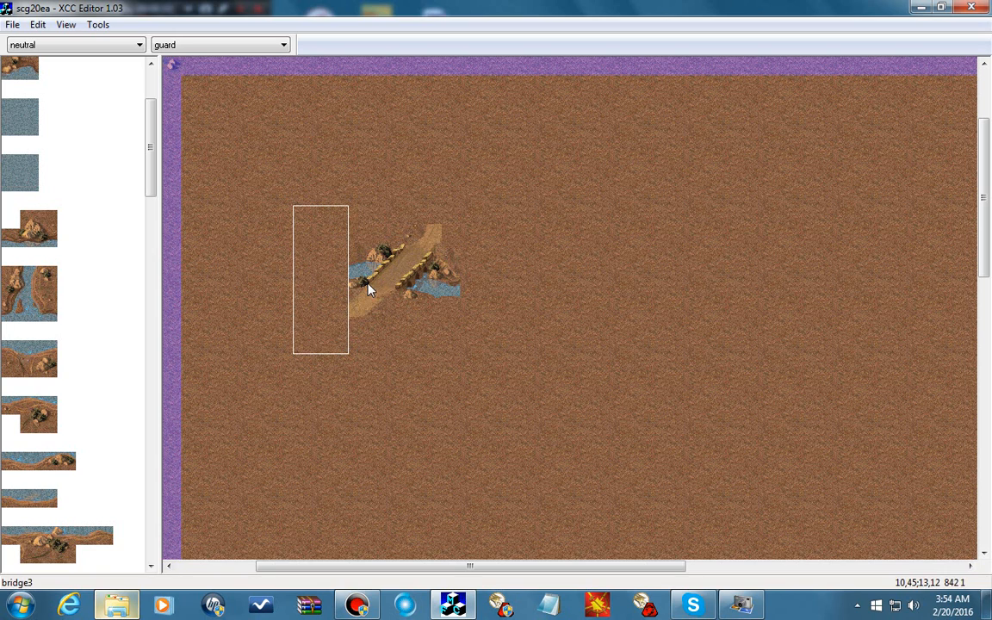
pyautogui.moveTo(484, 226); pyautogui.dragTo(561, 359)
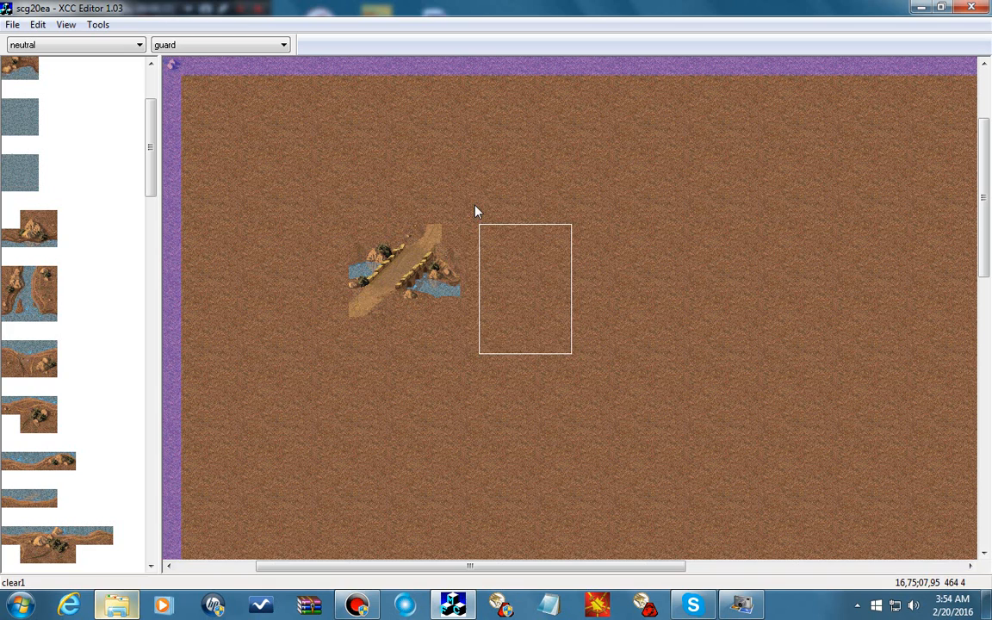
pyautogui.moveTo(463, 190); pyautogui.dragTo(541, 352)
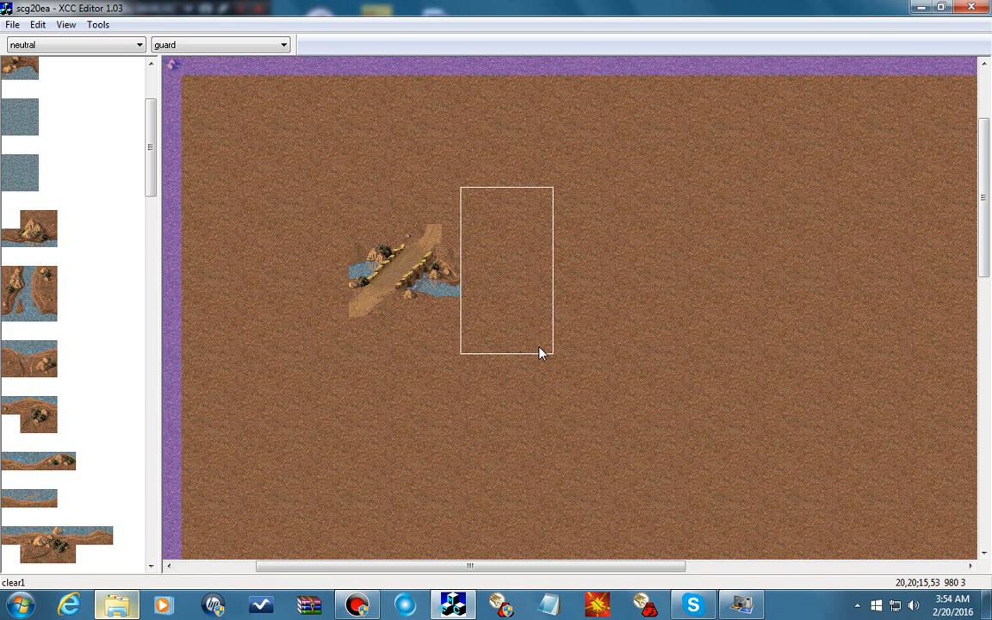
pyautogui.moveTo(443, 263); pyautogui.dragTo(468, 324)
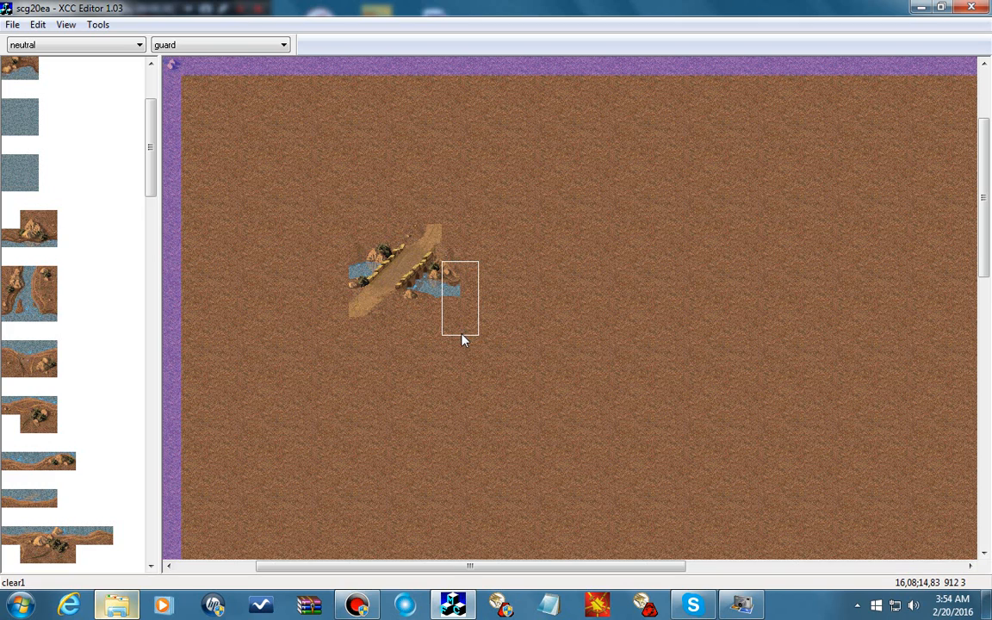
pyautogui.moveTo(462, 342); pyautogui.dragTo(476, 322)
pyautogui.click(470, 309)
pyautogui.moveTo(381, 259); pyautogui.dragTo(428, 309)
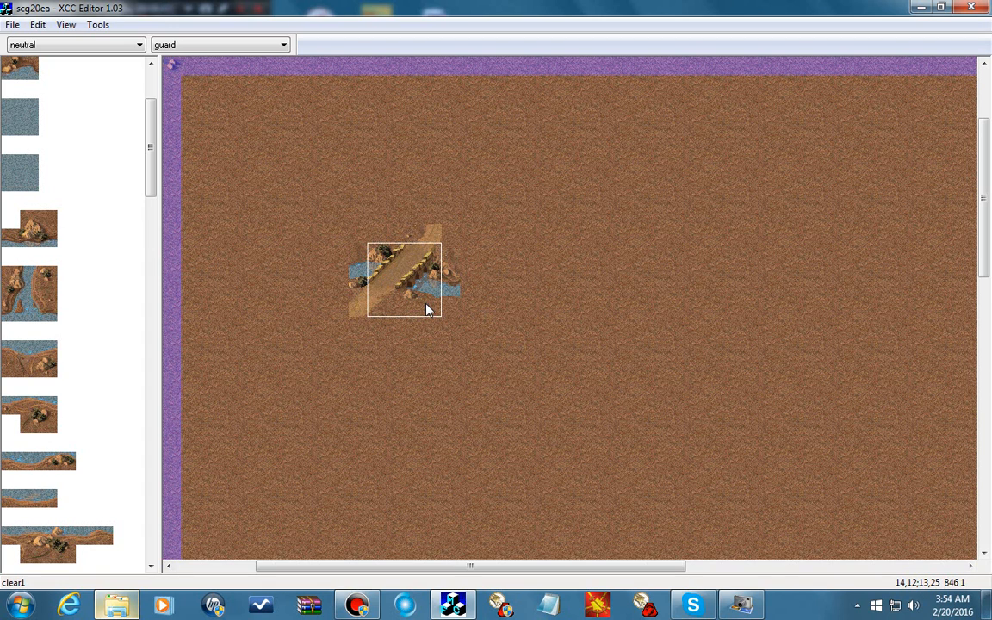
pyautogui.scroll(3, 606, 279)
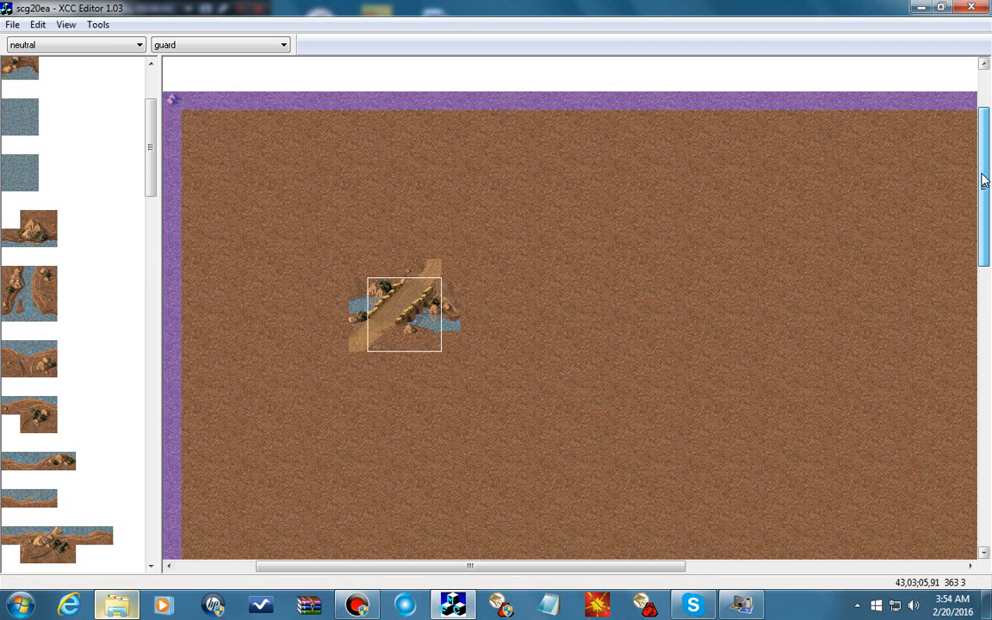
pyautogui.moveTo(364, 348); pyautogui.dragTo(323, 395)
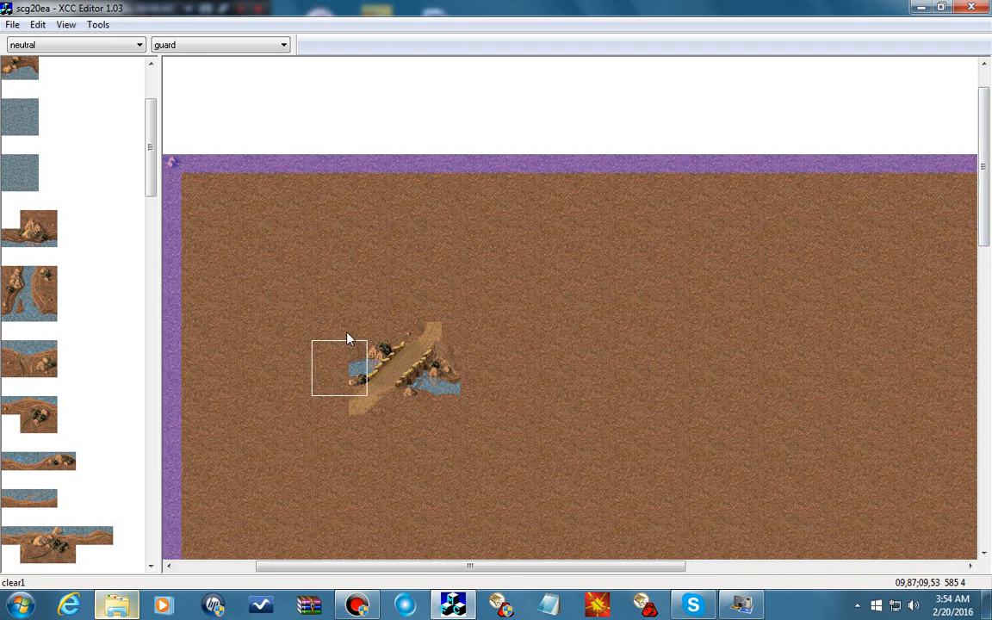
pyautogui.moveTo(348, 338); pyautogui.dragTo(331, 396)
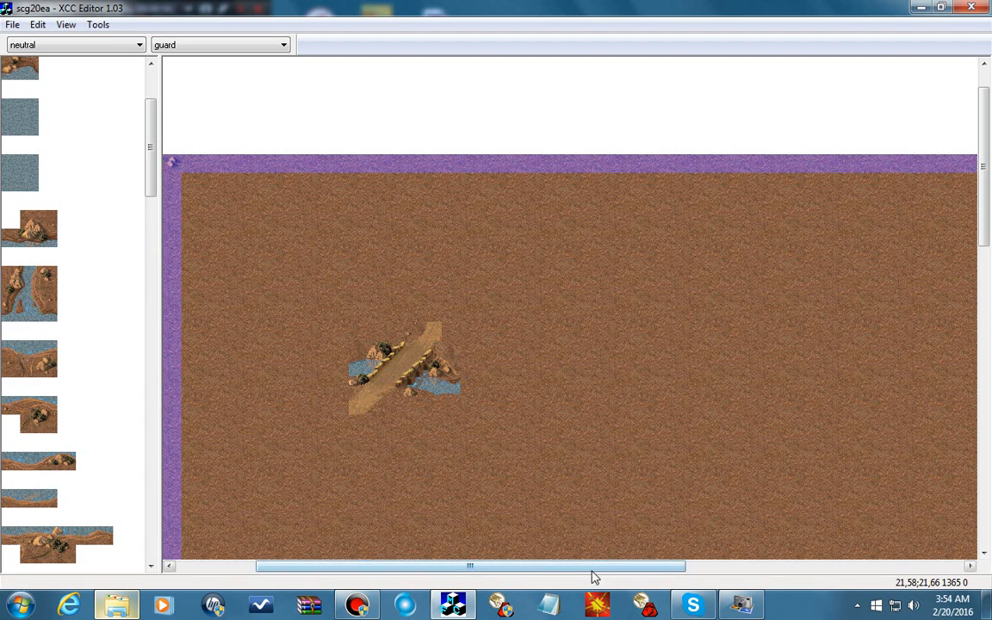
pyautogui.moveTo(592, 572); pyautogui.dragTo(504, 573)
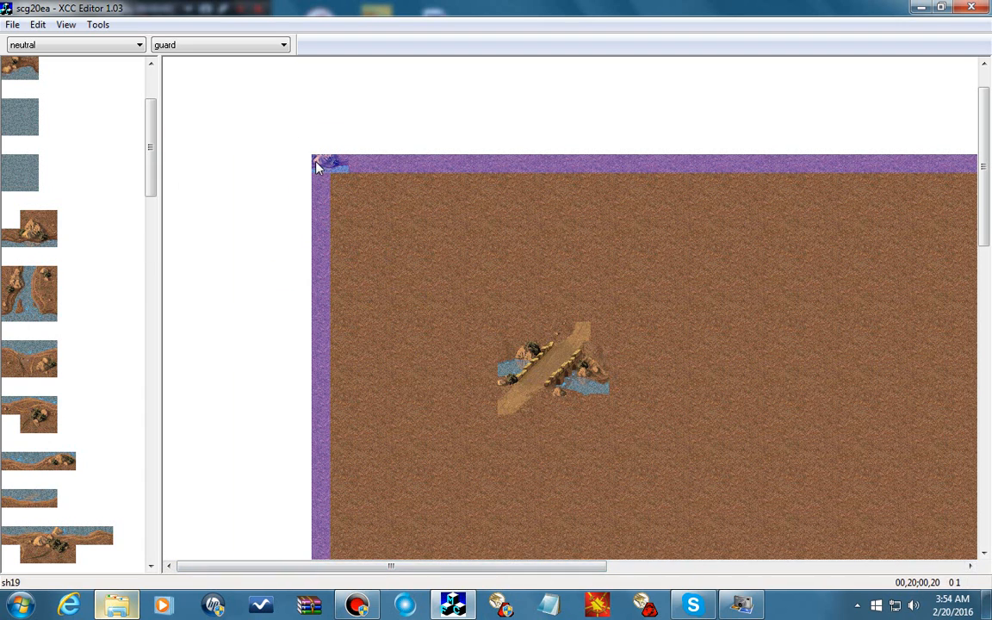
# - Save the scg20ea map with its desert theater and bridge
pyautogui.click(117, 607)
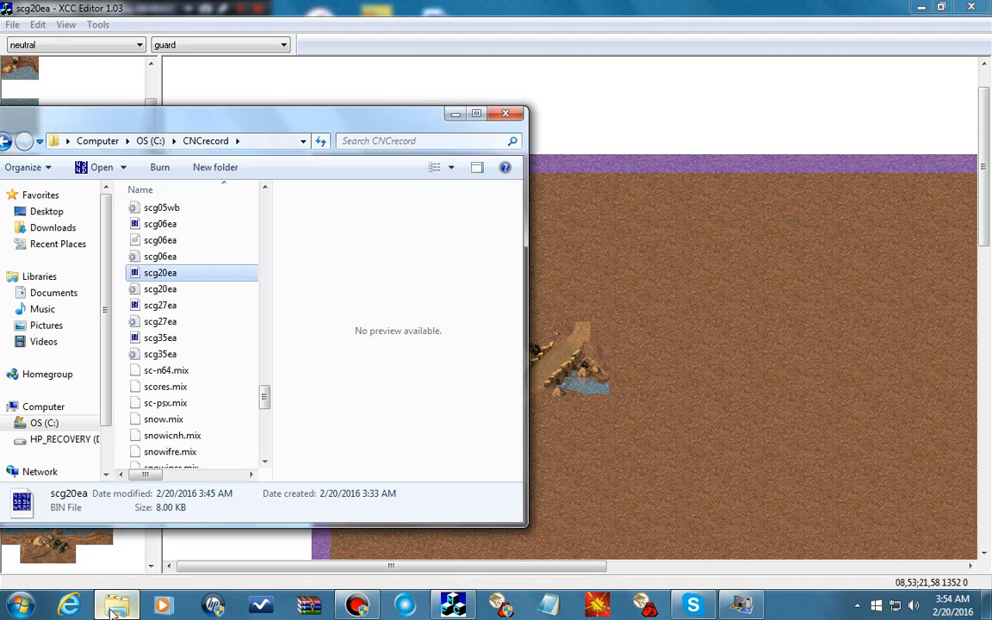
pyautogui.click(116, 607)
pyautogui.click(12, 24)
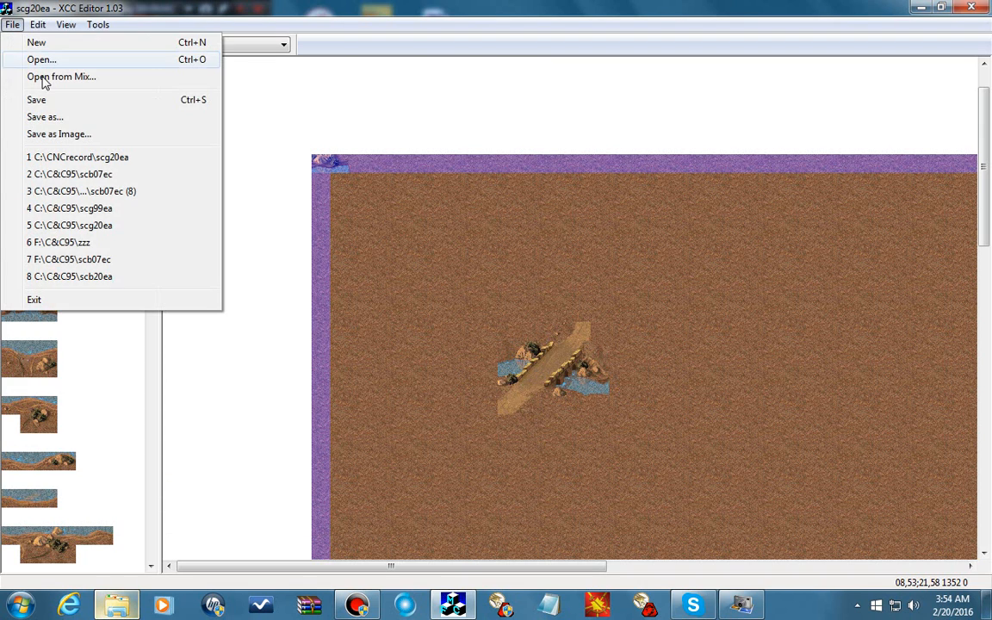
pyautogui.click(53, 103)
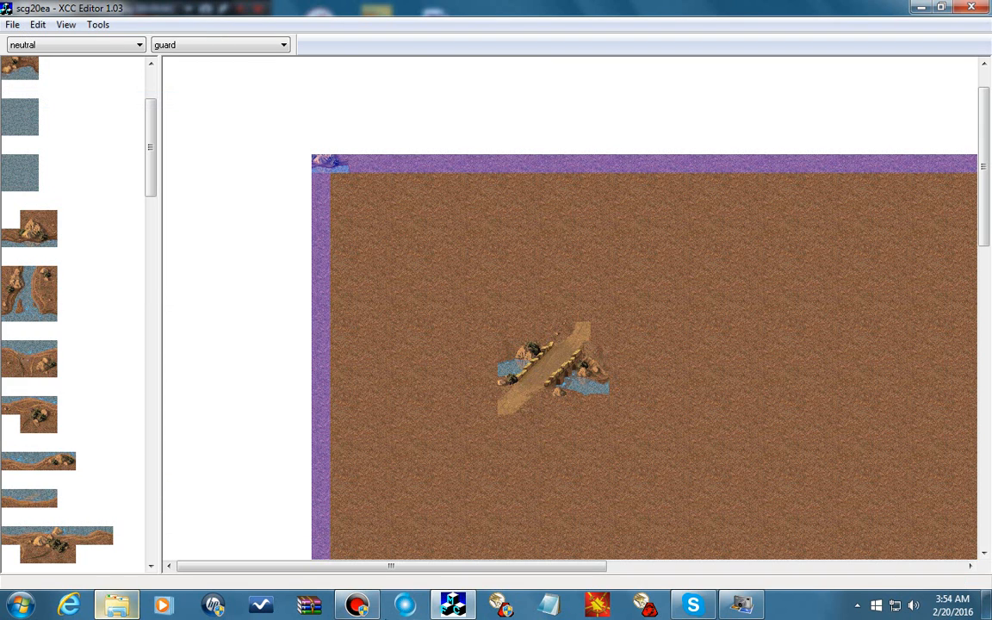
# - Switch to the CNCrecord folder in Windows Explorer and open the scg20ea BIN file in the XVI32 hex editor
pyautogui.click(116, 605)
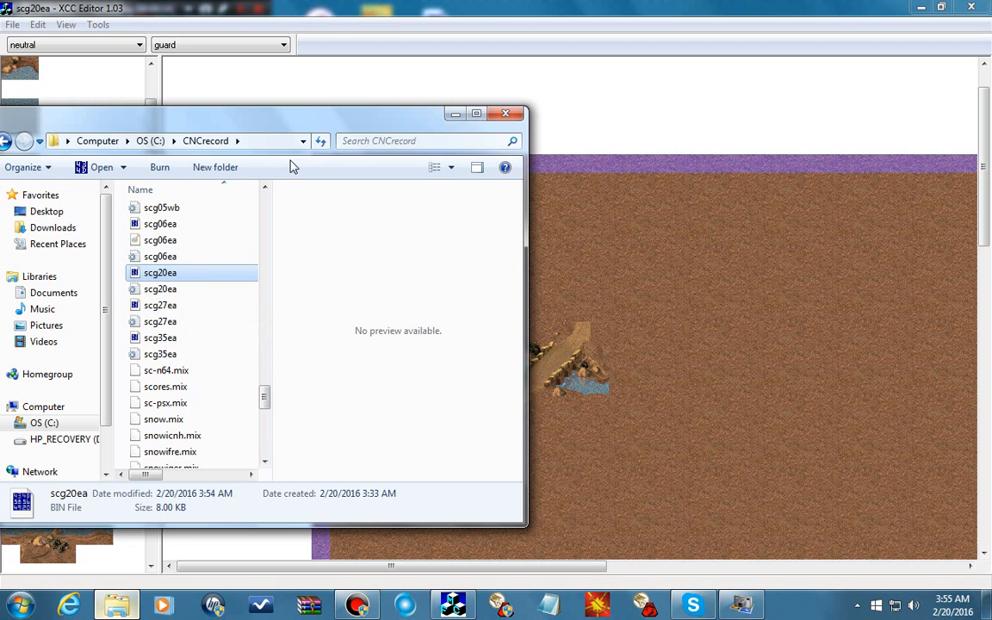
pyautogui.moveTo(306, 118); pyautogui.dragTo(361, 118)
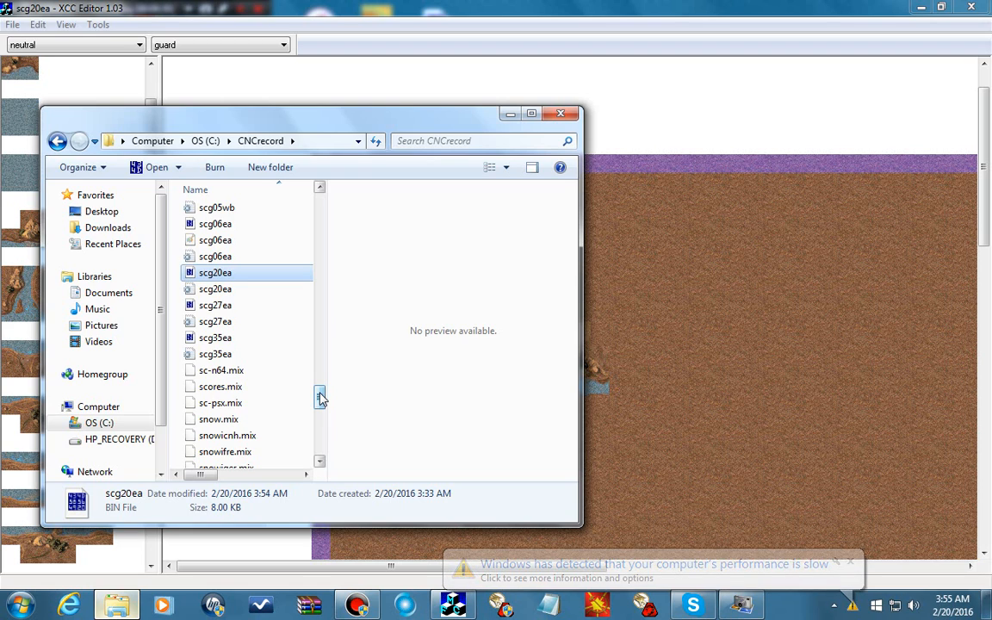
pyautogui.rightClick(248, 275)
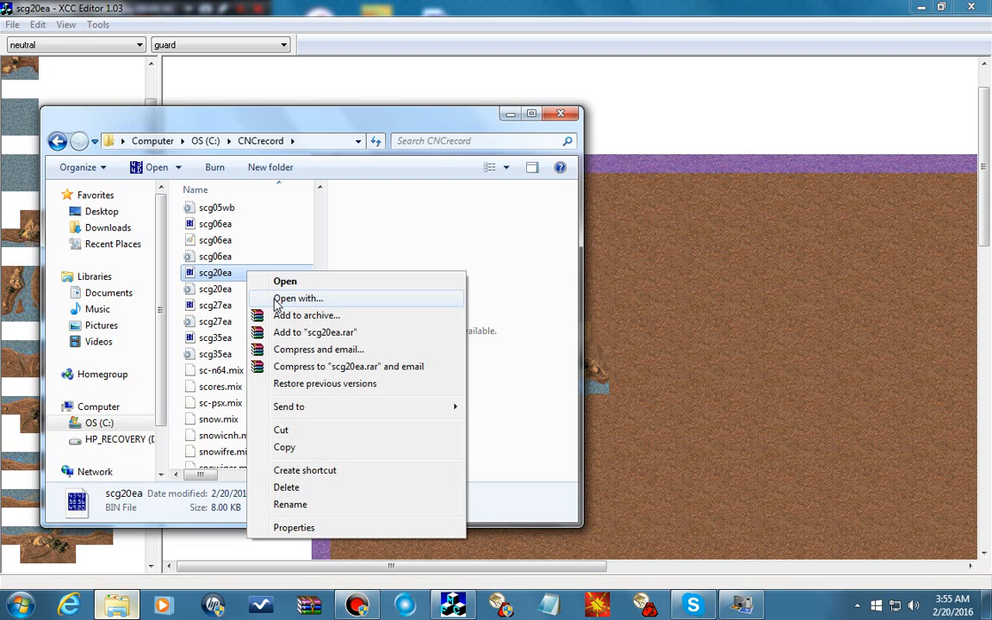
pyautogui.click(216, 270)
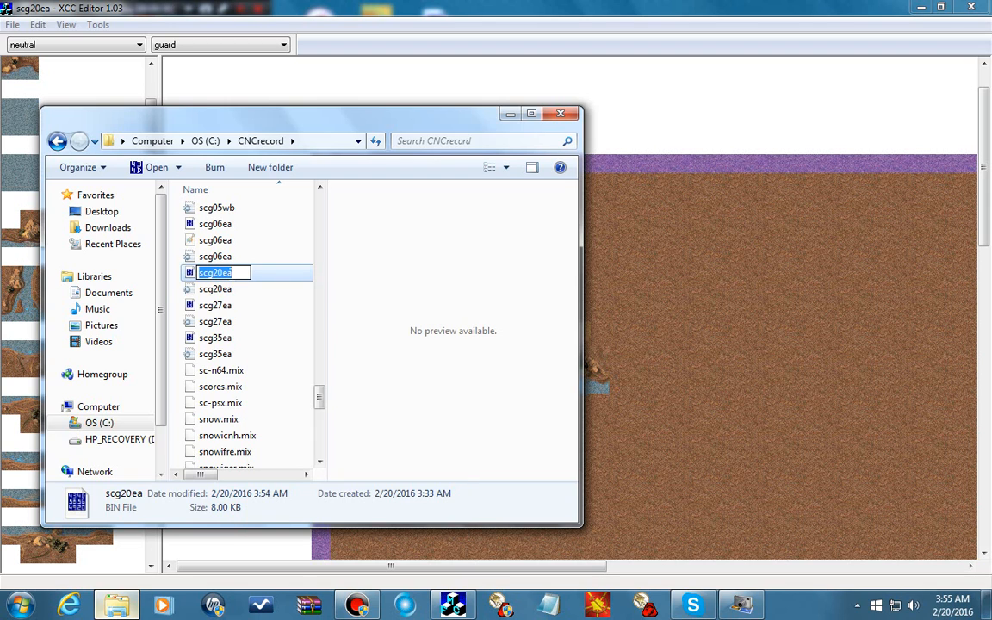
pyautogui.click(290, 279)
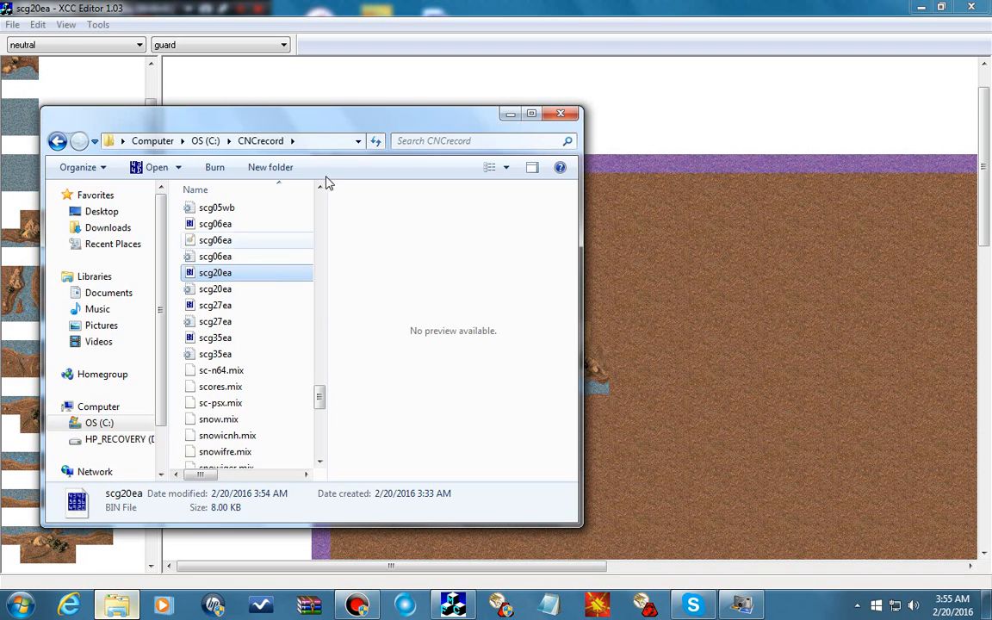
pyautogui.press('Return')
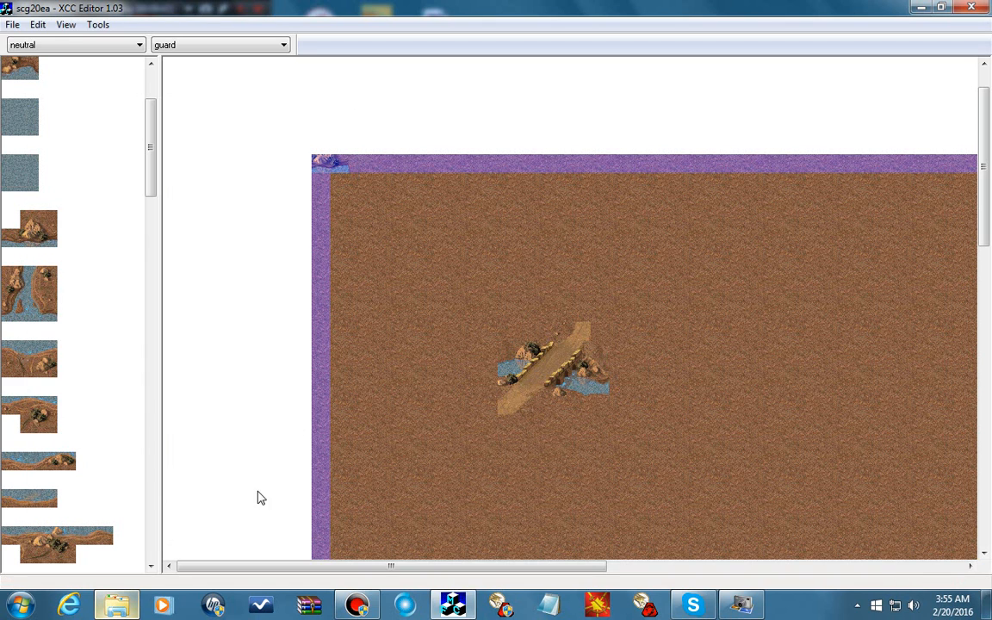
pyautogui.click(117, 605)
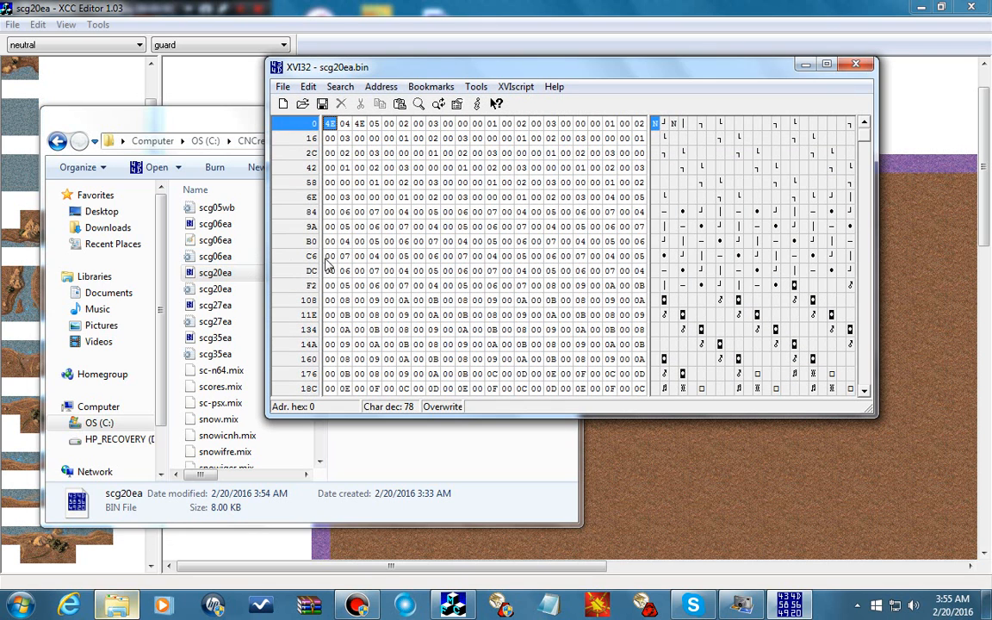
# - Select the second byte of the file's first row and return to XCC Editor
pyautogui.click(344, 125)
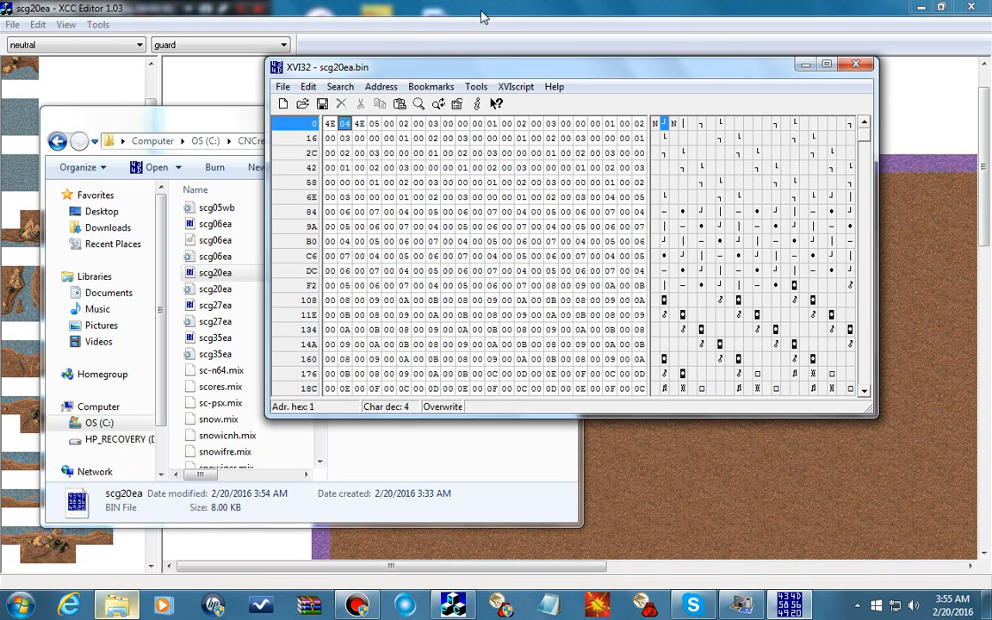
pyautogui.click(697, 7)
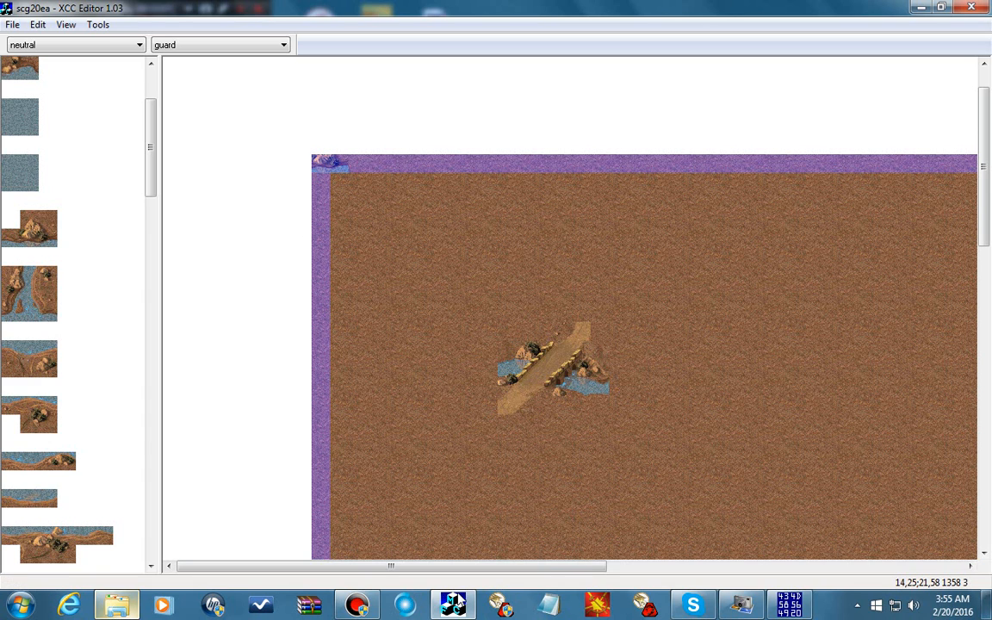
# - Switch to XVI32, select the first byte of scg20ea.bin, and close both the hex editor and the CNCrecord folder window
pyautogui.hotkey('alt', 'Tab')
pyautogui.doubleClick(246, 282)
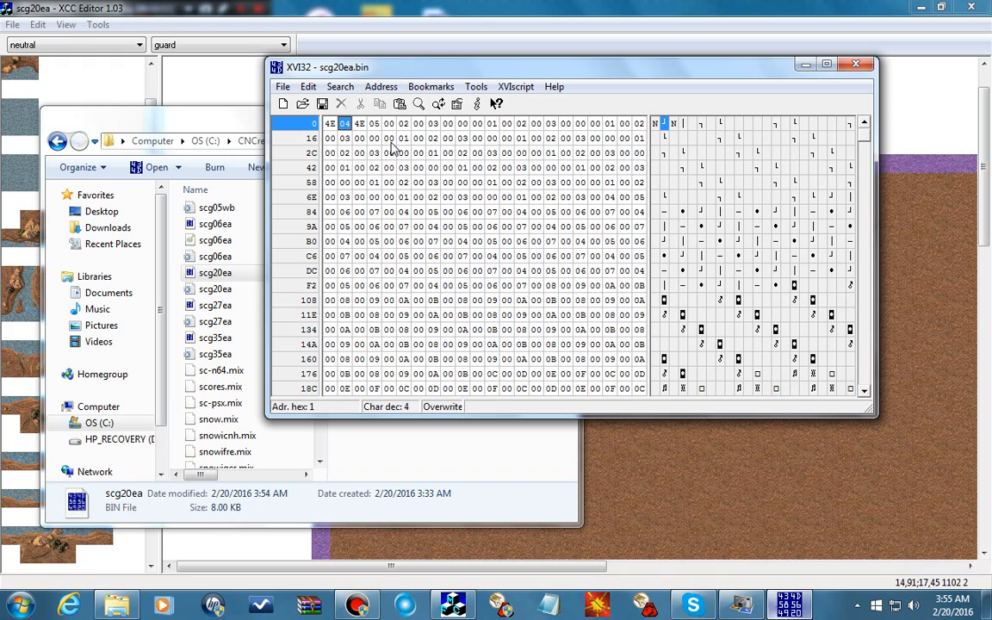
pyautogui.press('Left')
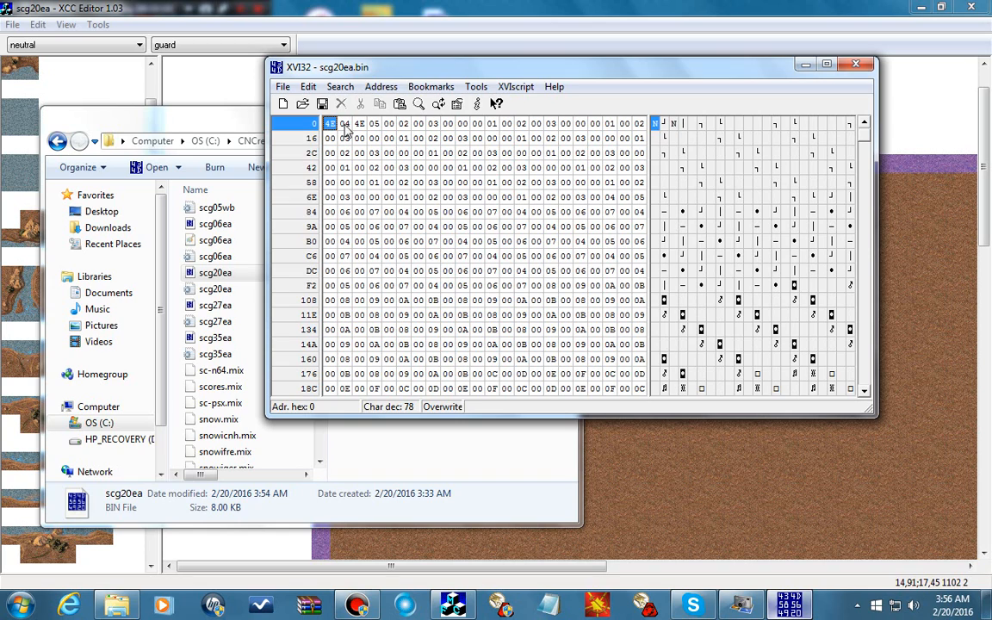
pyautogui.click(852, 66)
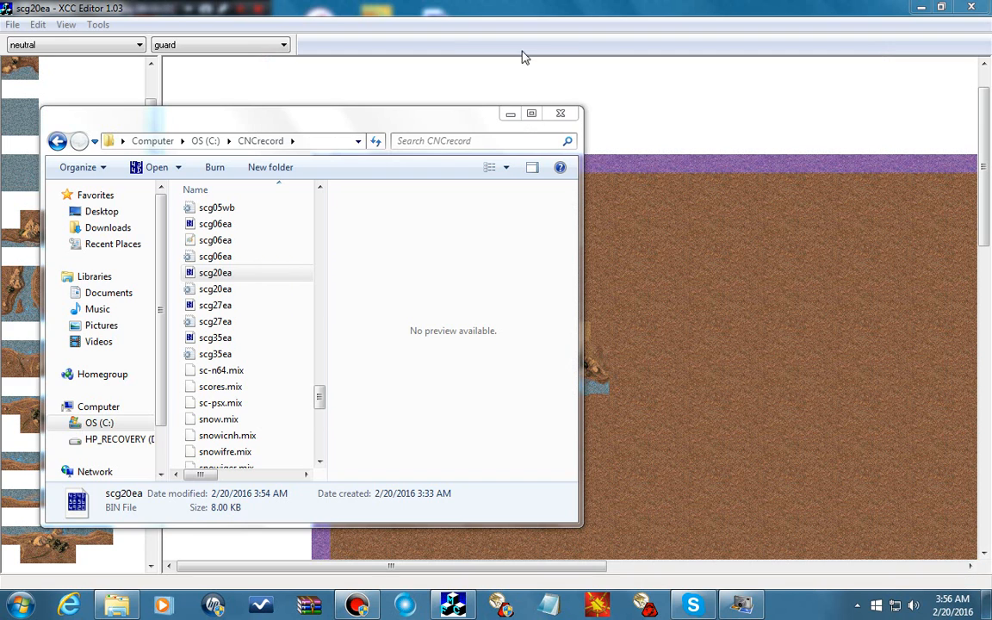
pyautogui.click(560, 112)
# - Place the small p04 rock from the general templates in the map's northwest corner cell
pyautogui.rightClick(3, 131)
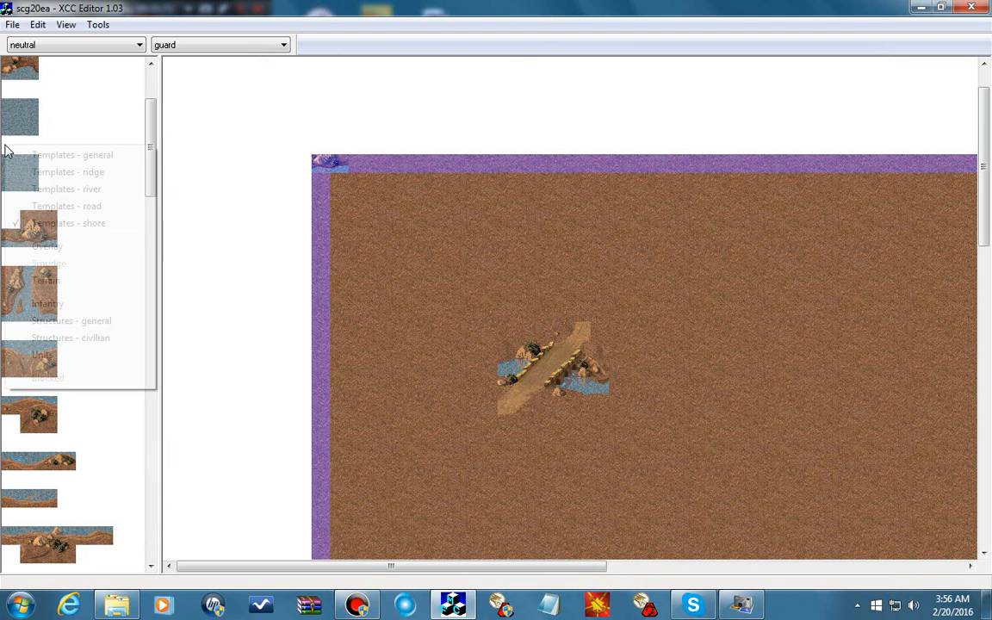
pyautogui.click(72, 160)
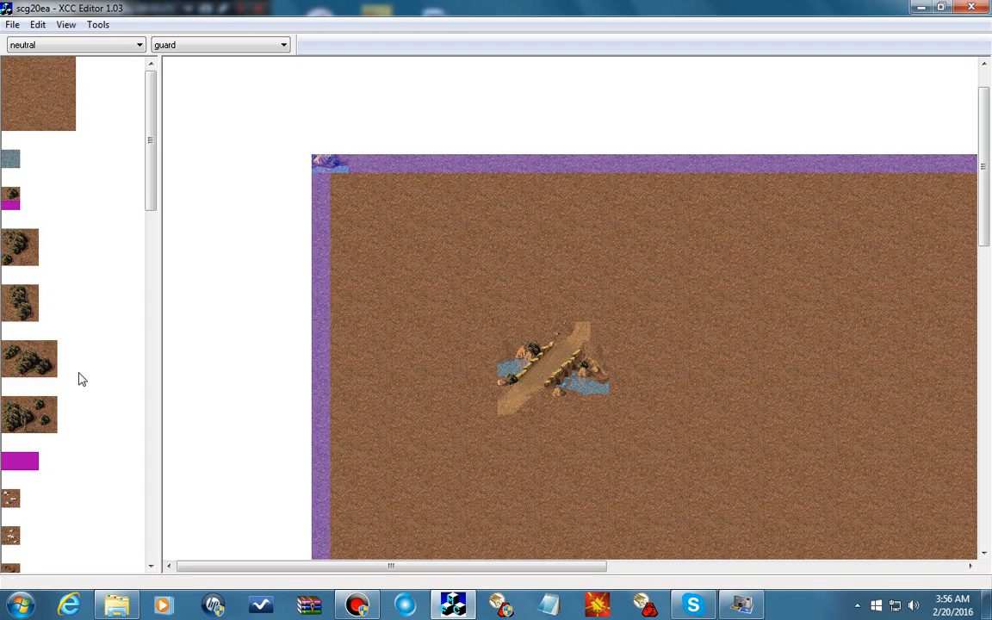
pyautogui.moveTo(148, 188); pyautogui.dragTo(13, 321)
pyautogui.click(13, 321)
pyautogui.click(317, 162)
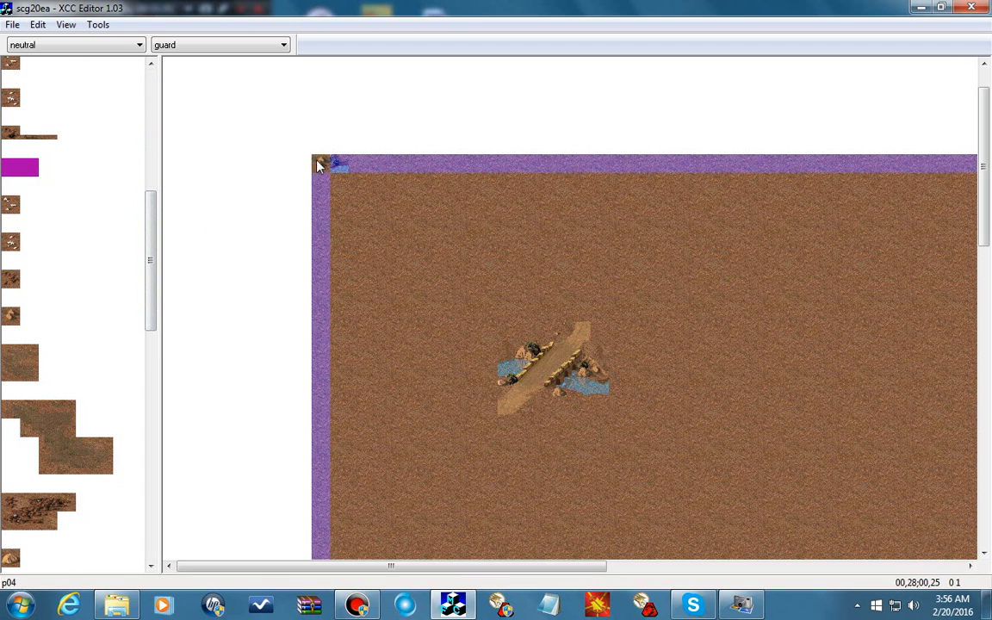
# - Save the scg20ea map and open its BIN file from the CNCrecord folder in XVI32
pyautogui.click(12, 24)
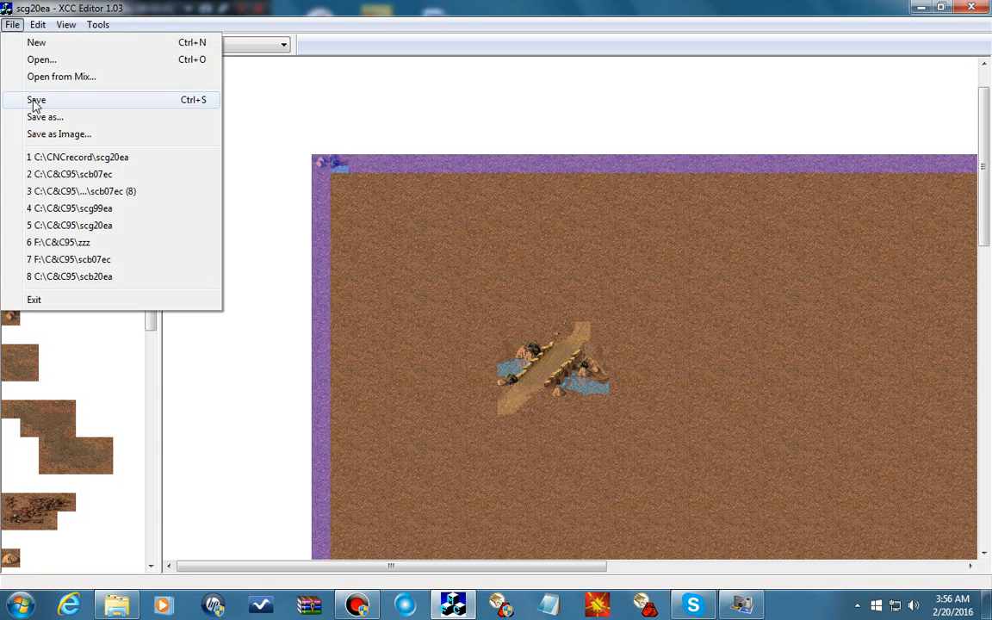
pyautogui.click(30, 100)
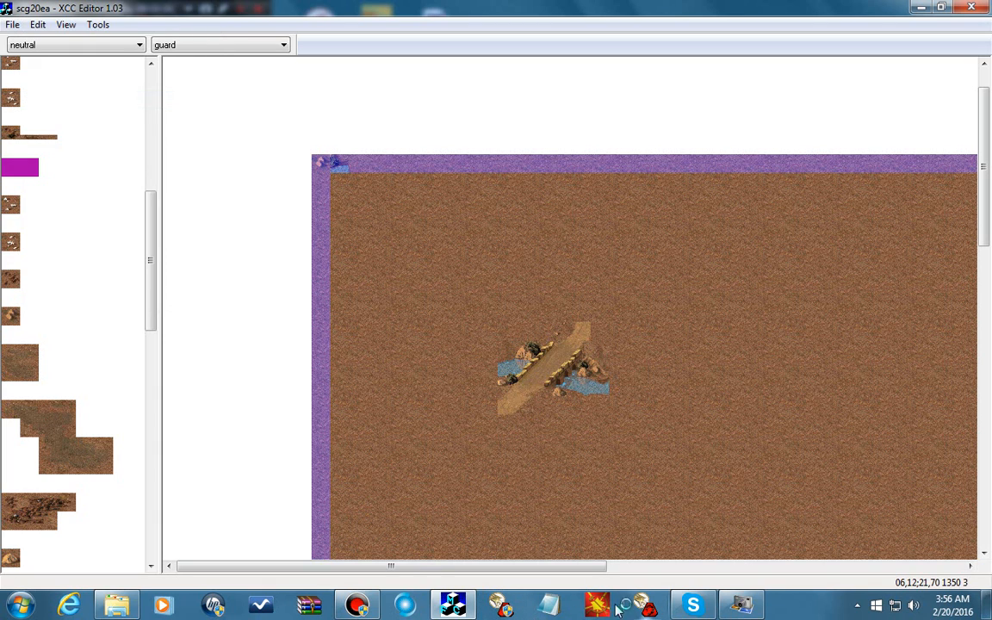
pyautogui.click(117, 605)
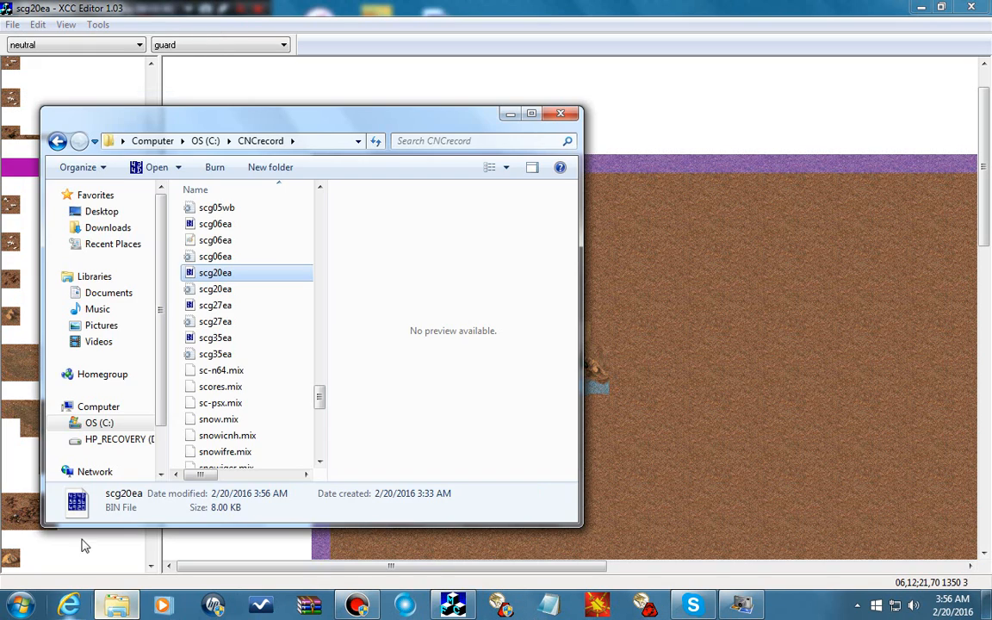
pyautogui.doubleClick(228, 274)
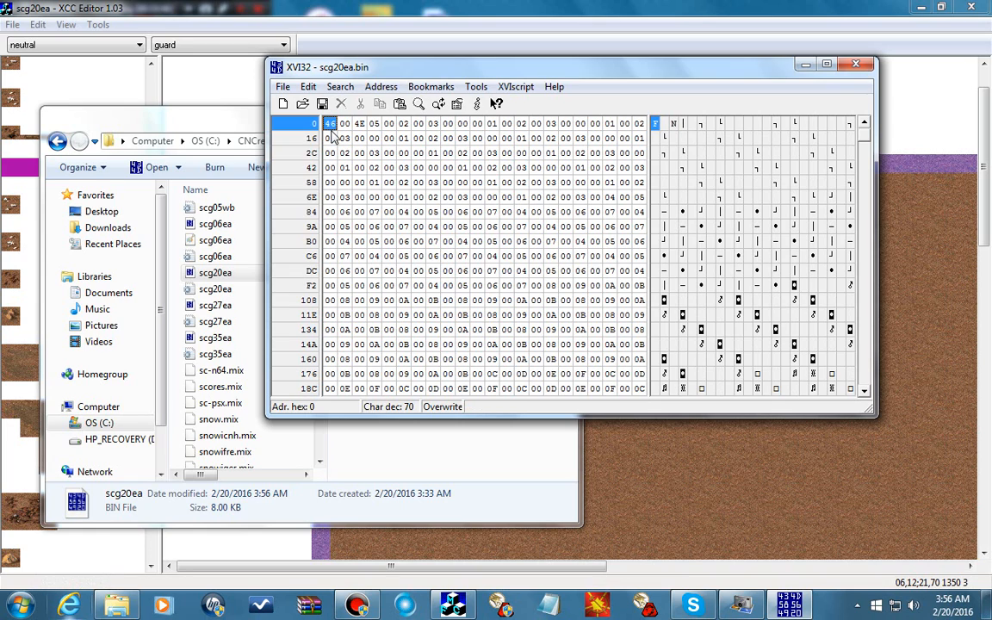
# - Compare the rock in the map's northwest corner with the first two bytes in XVI32, and close the hex editor
pyautogui.click(508, 7)
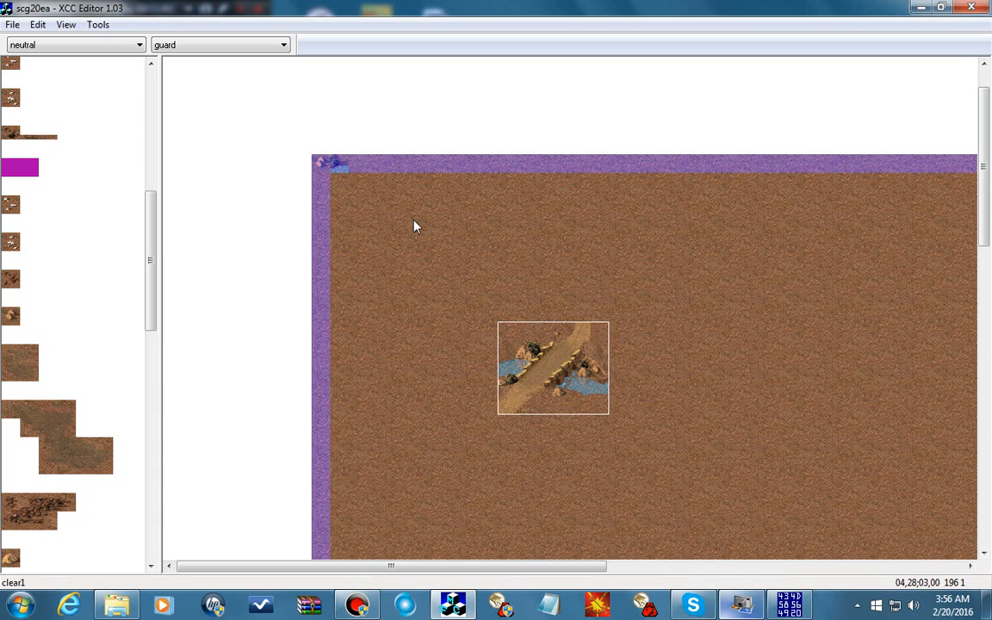
pyautogui.click(323, 183)
pyautogui.click(324, 161)
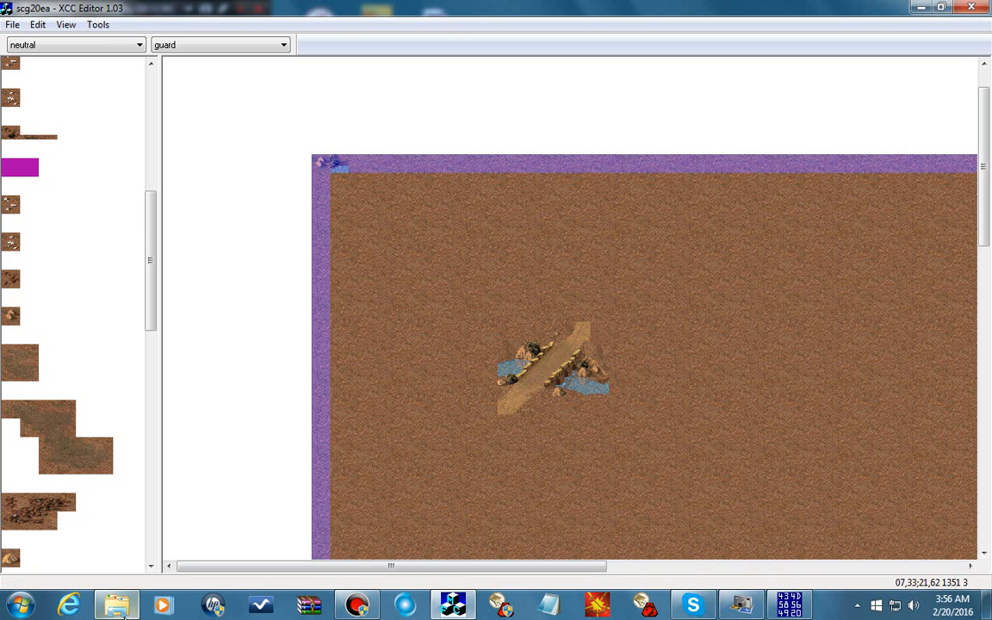
pyautogui.click(792, 606)
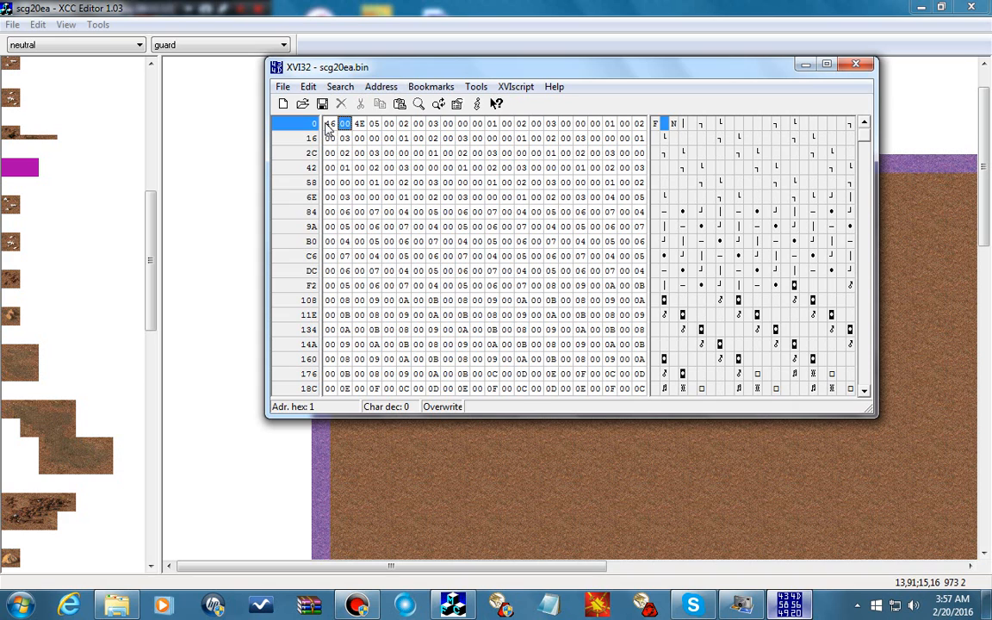
pyautogui.click(857, 65)
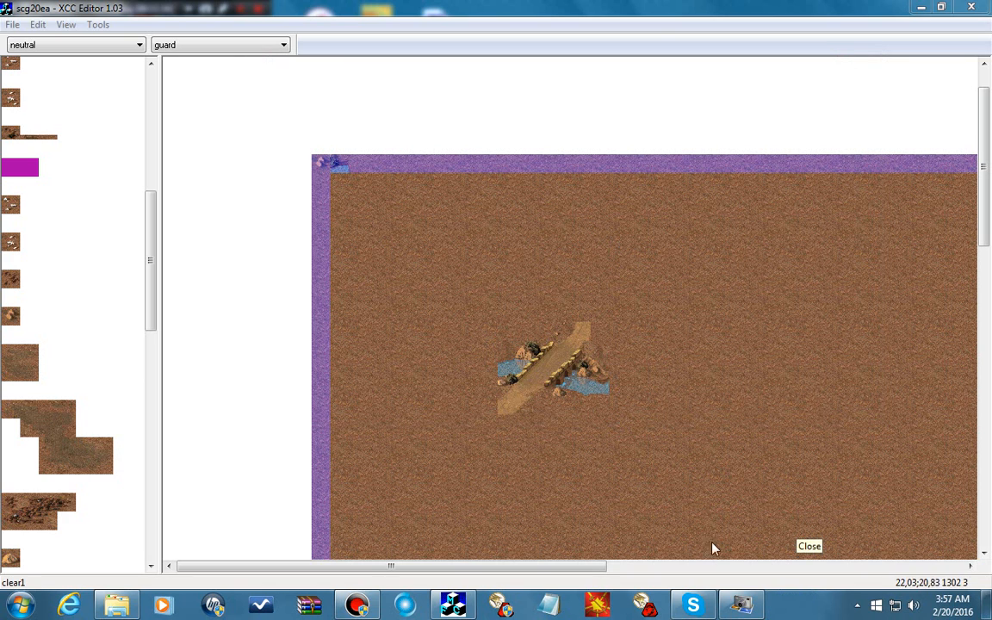
# - Consult the HEX1 reference picture in HP MediaSmart Photo and place two p04 rocks at the western edge of the bridge's water in XCC Editor
pyautogui.click(744, 605)
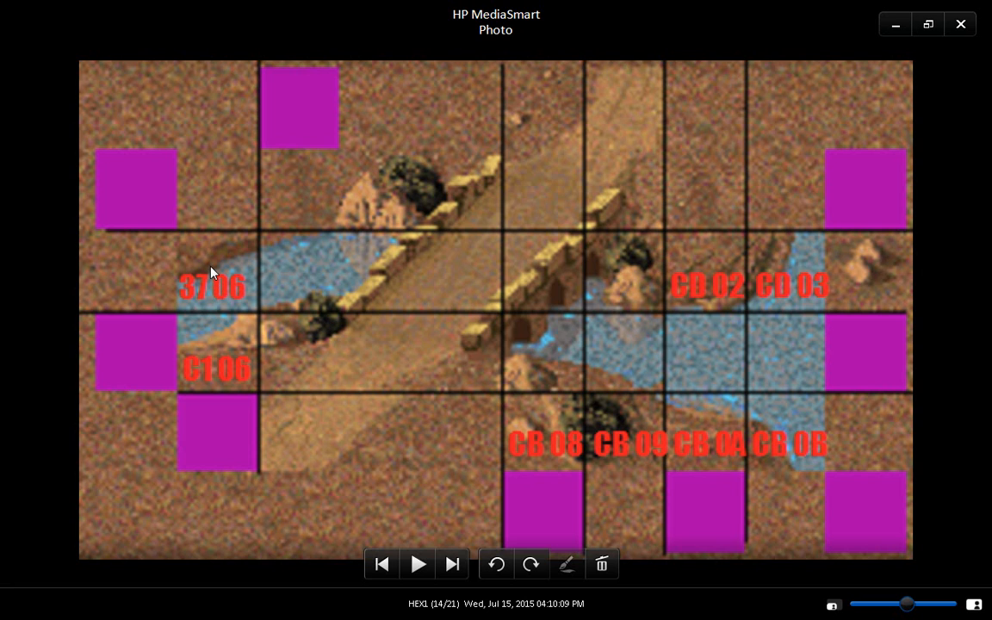
pyautogui.click(898, 28)
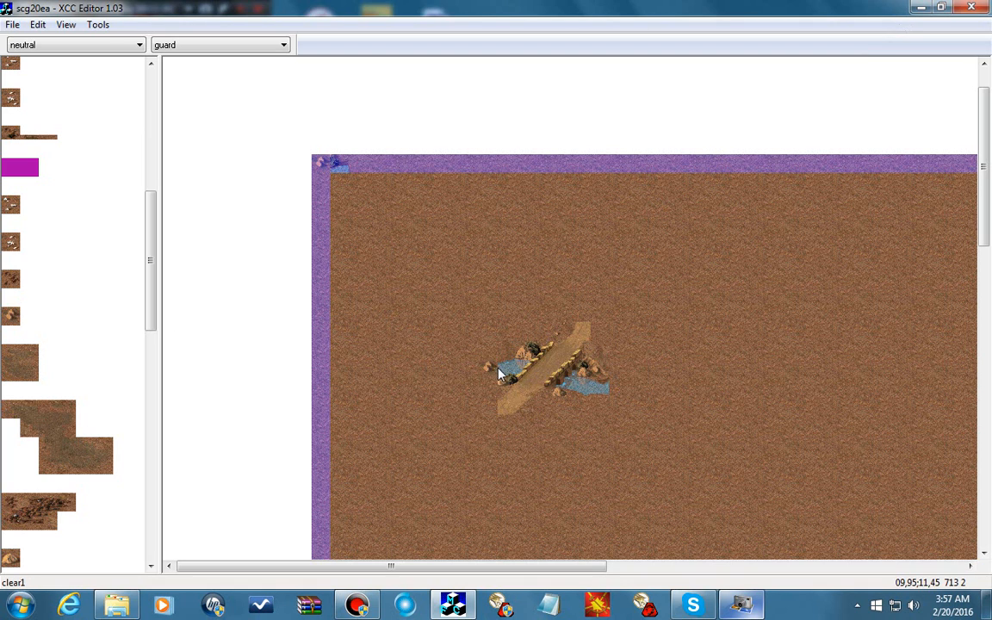
pyautogui.click(743, 606)
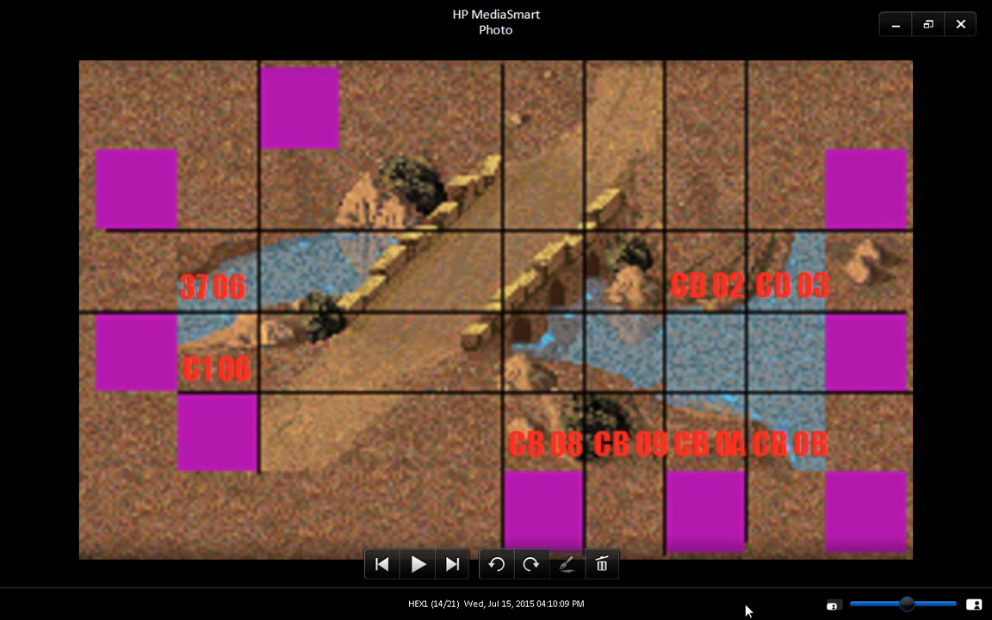
pyautogui.click(894, 26)
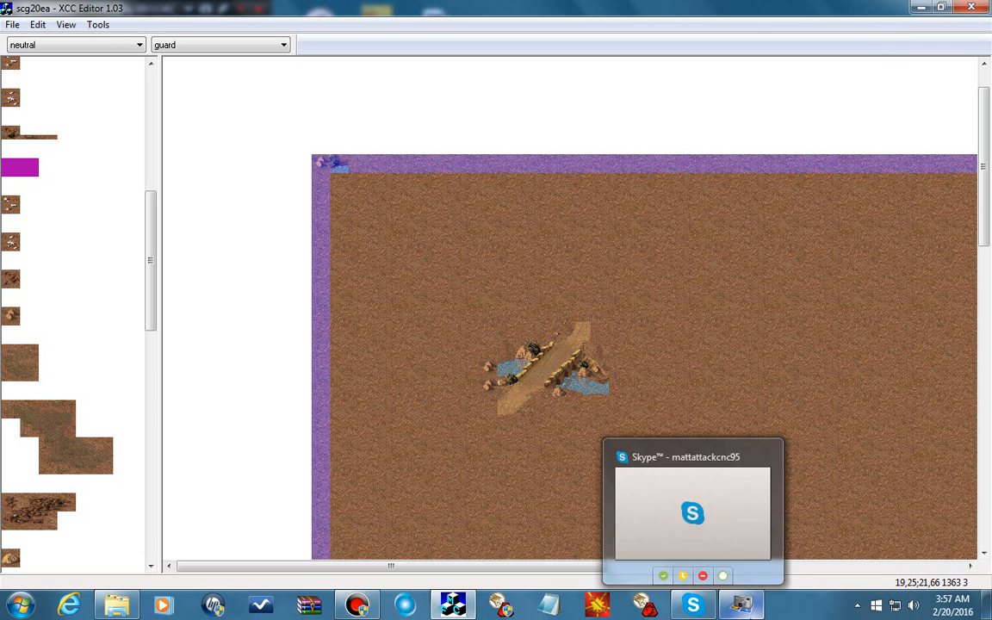
# - Following the HEX1 picture's CB 02 and CD 03 cells, place two adjacent p04 rocks on the bridge's northeastern bank
pyautogui.click(748, 613)
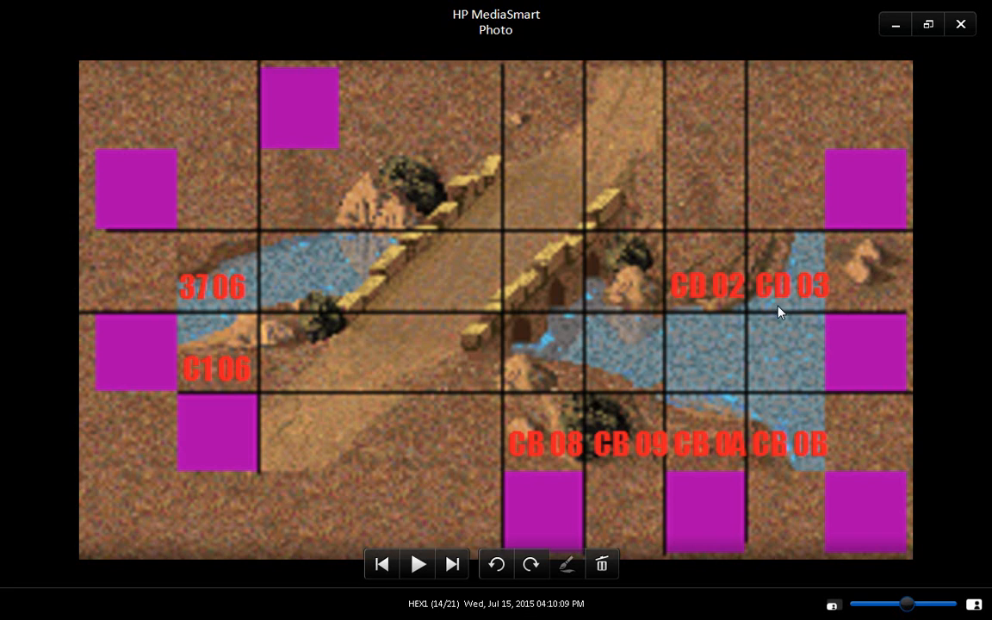
pyautogui.click(896, 25)
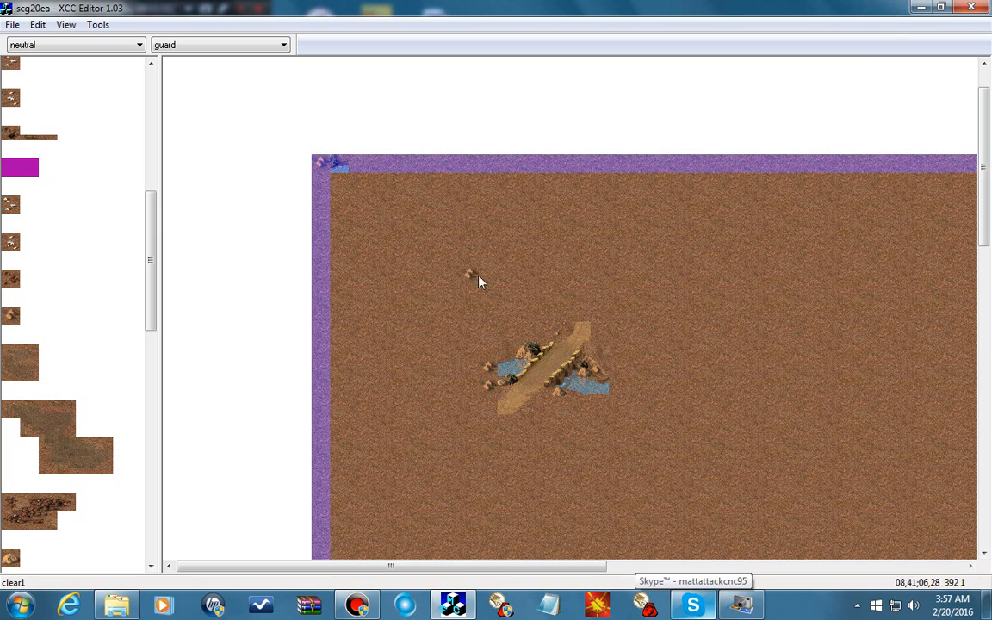
pyautogui.click(619, 368)
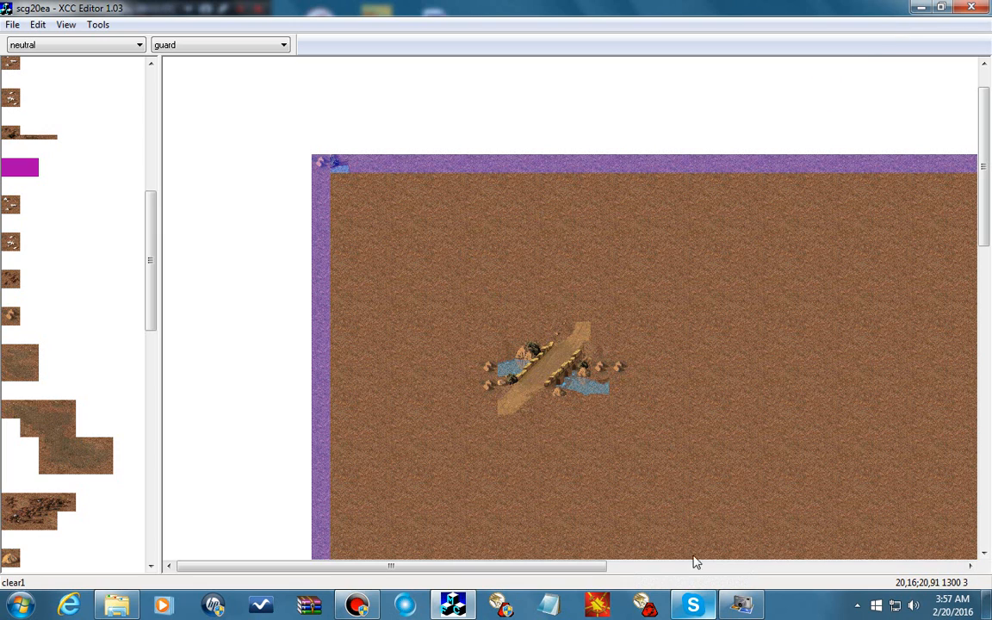
# - Place a row of four p04 rocks along the southeastern bank and check the layout against the HEX1 picture
pyautogui.click(753, 608)
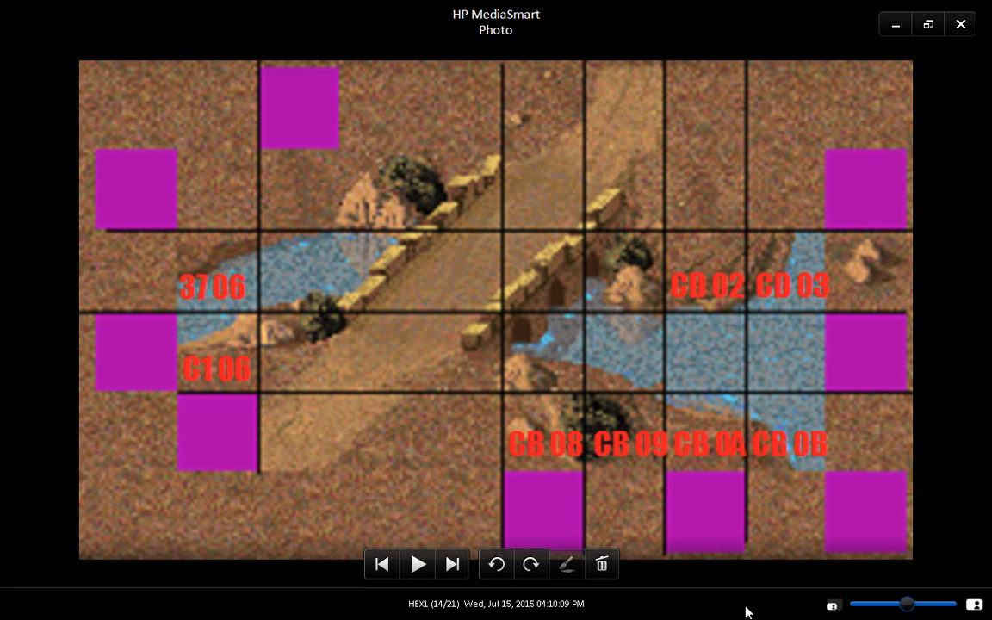
pyautogui.click(896, 25)
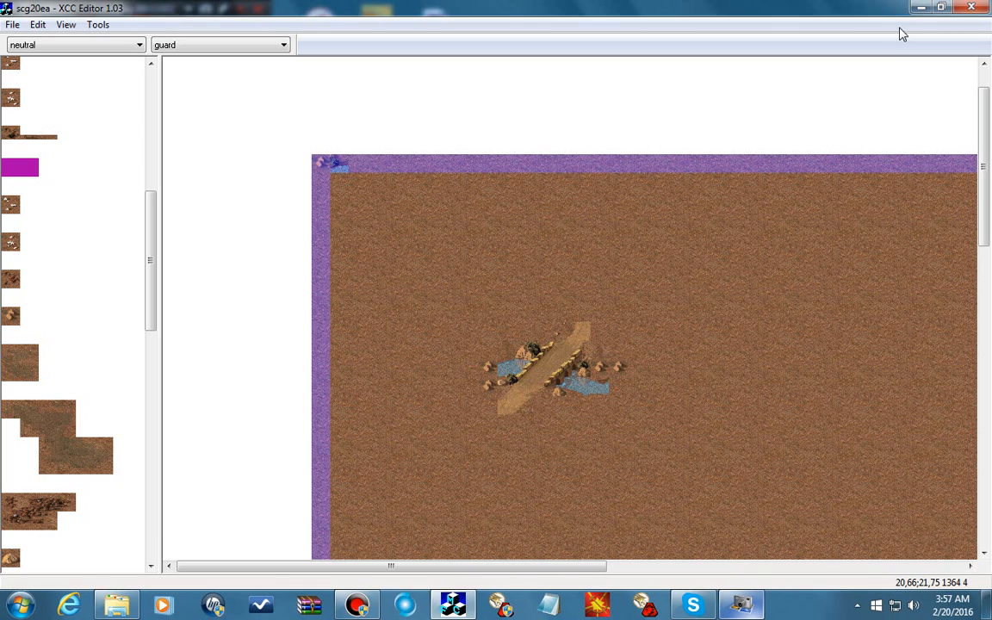
pyautogui.click(617, 407)
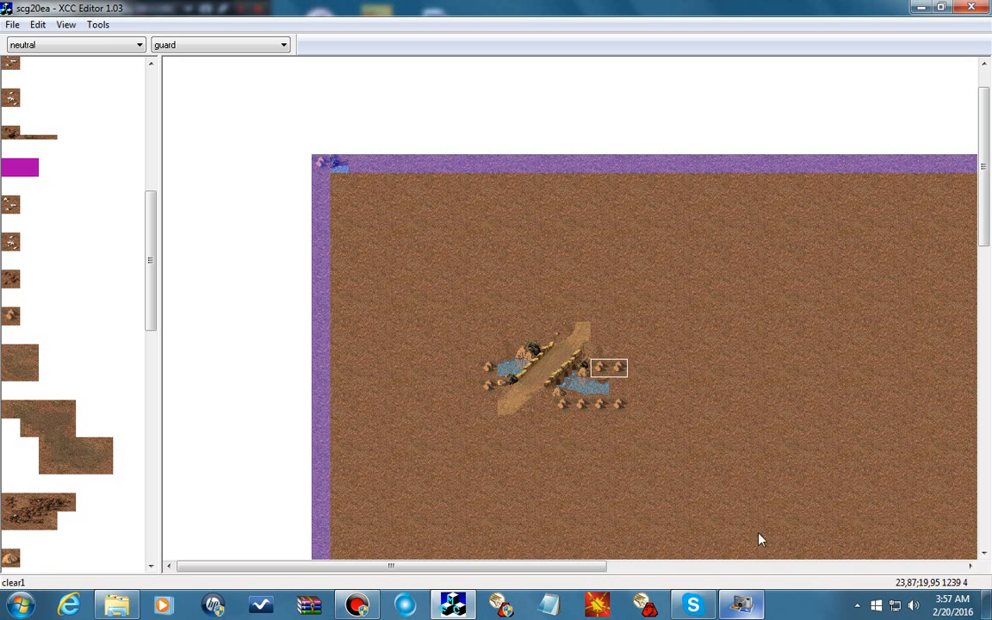
pyautogui.click(742, 605)
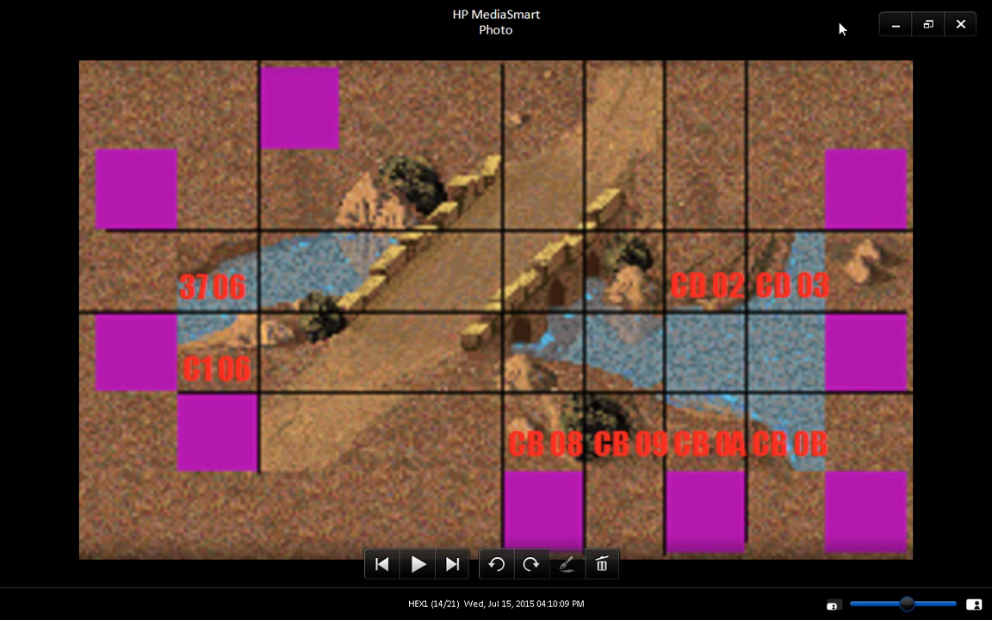
pyautogui.click(893, 26)
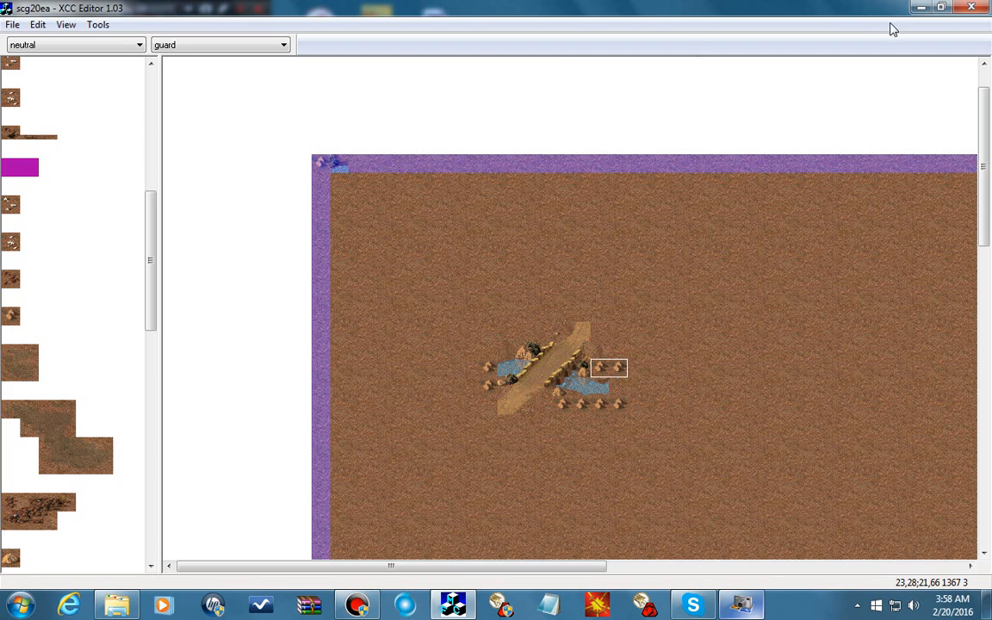
# - Save the map with the rocks around the bridge and reopen the scg20ea BIN file in XVI32
pyautogui.click(12, 24)
pyautogui.click(30, 108)
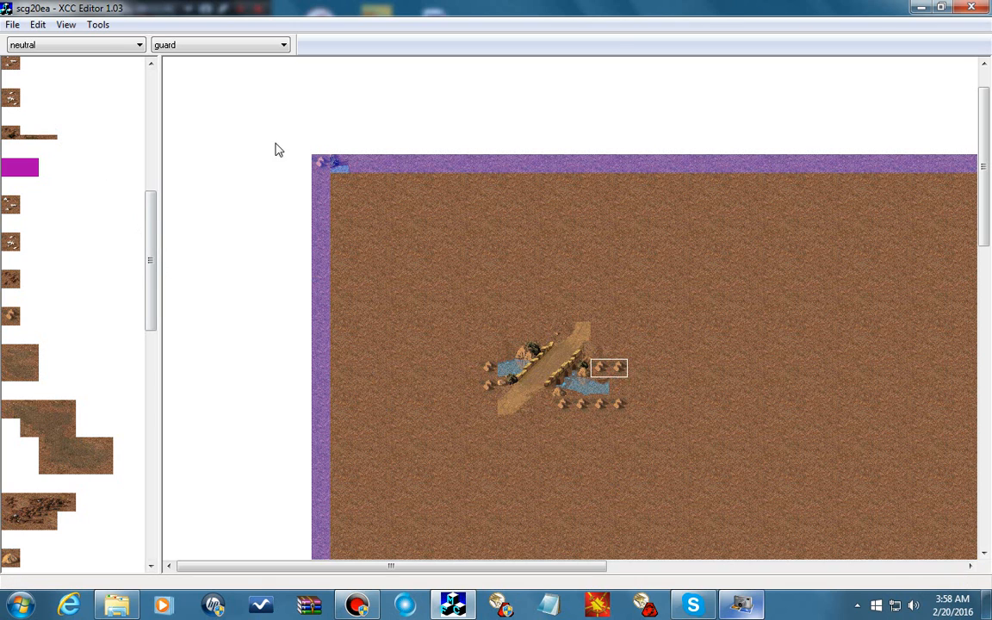
pyautogui.click(103, 543)
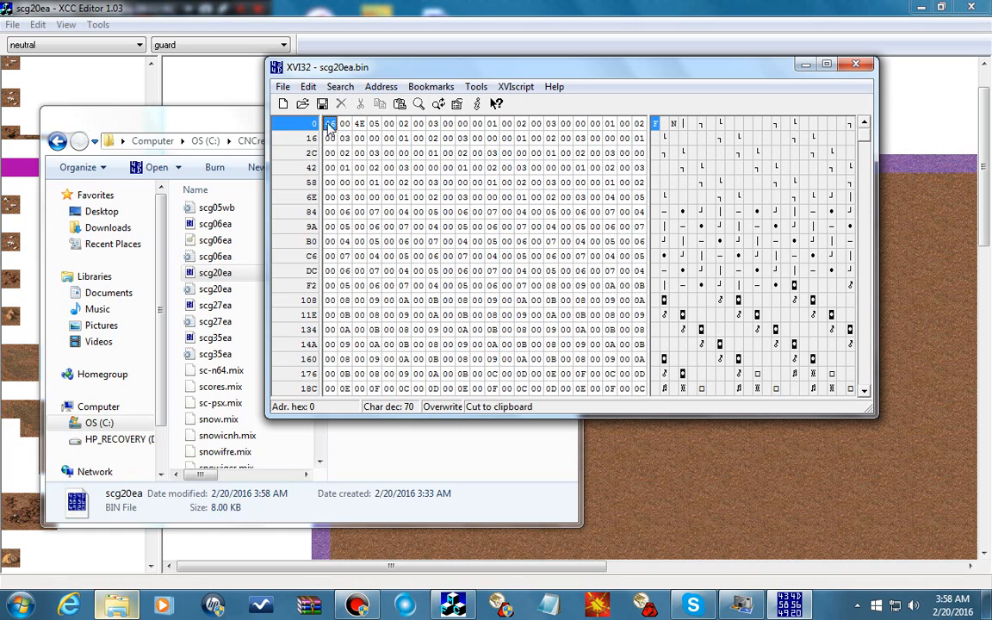
# - Search scg20ea.bin for the hex string 46, continue to its next occurrence, and return to XCC Editor
pyautogui.click(340, 87)
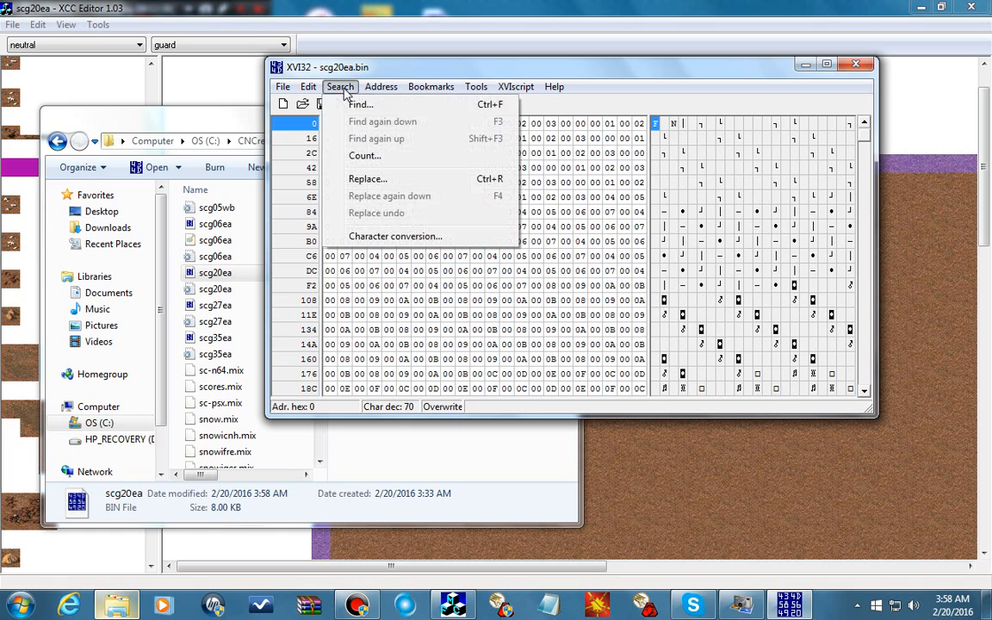
pyautogui.click(383, 106)
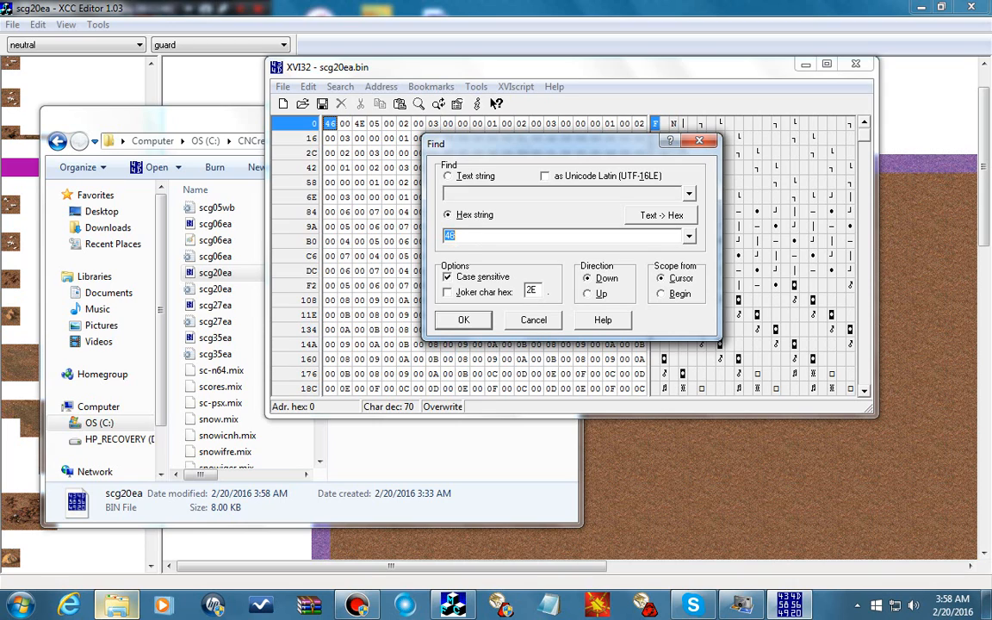
pyautogui.click(478, 326)
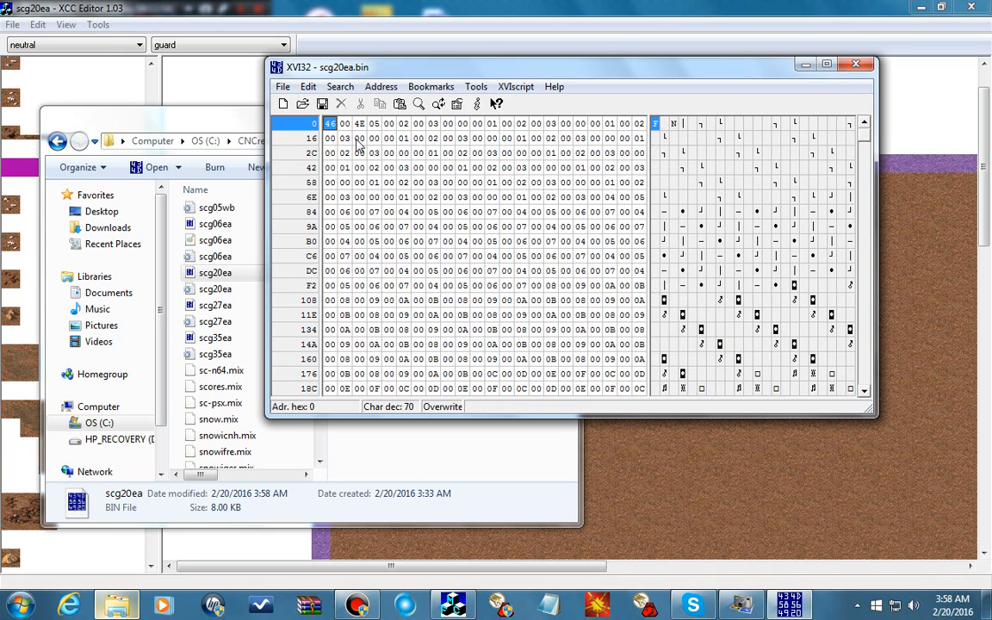
pyautogui.click(337, 87)
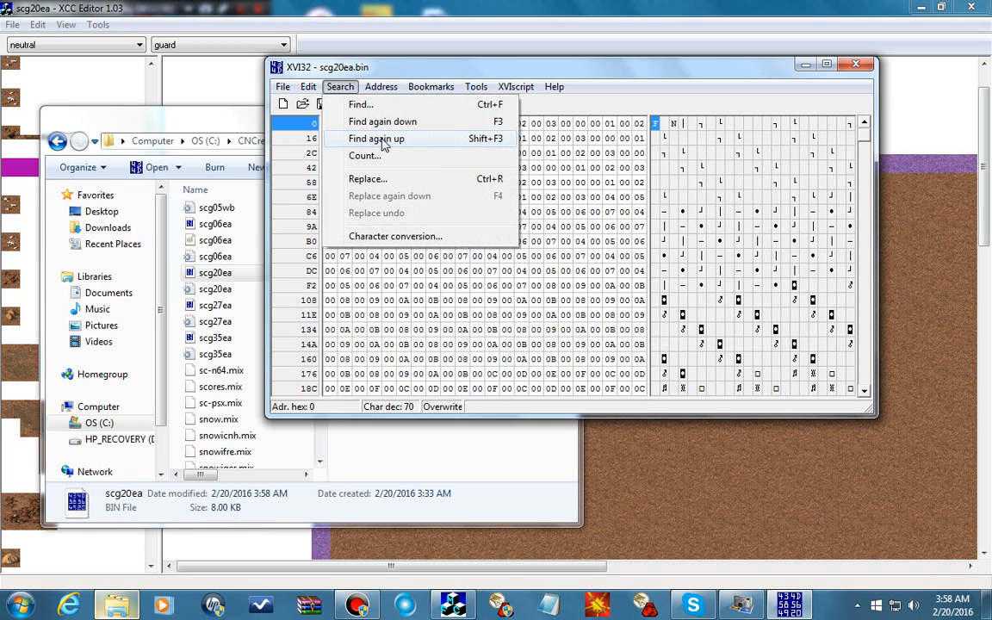
pyautogui.moveTo(430, 86)
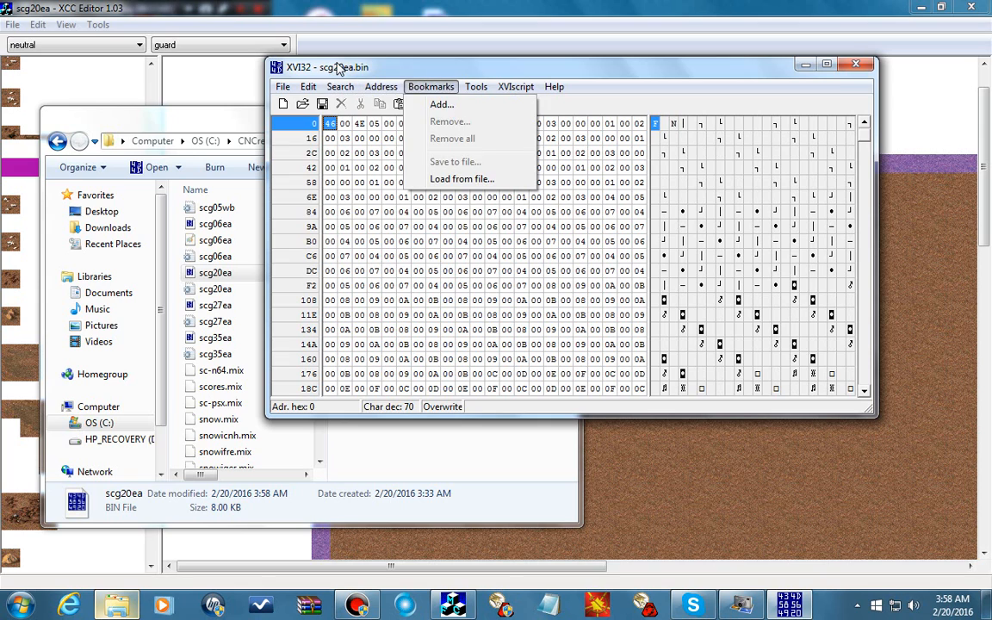
pyautogui.click(338, 67)
pyautogui.press('F3')
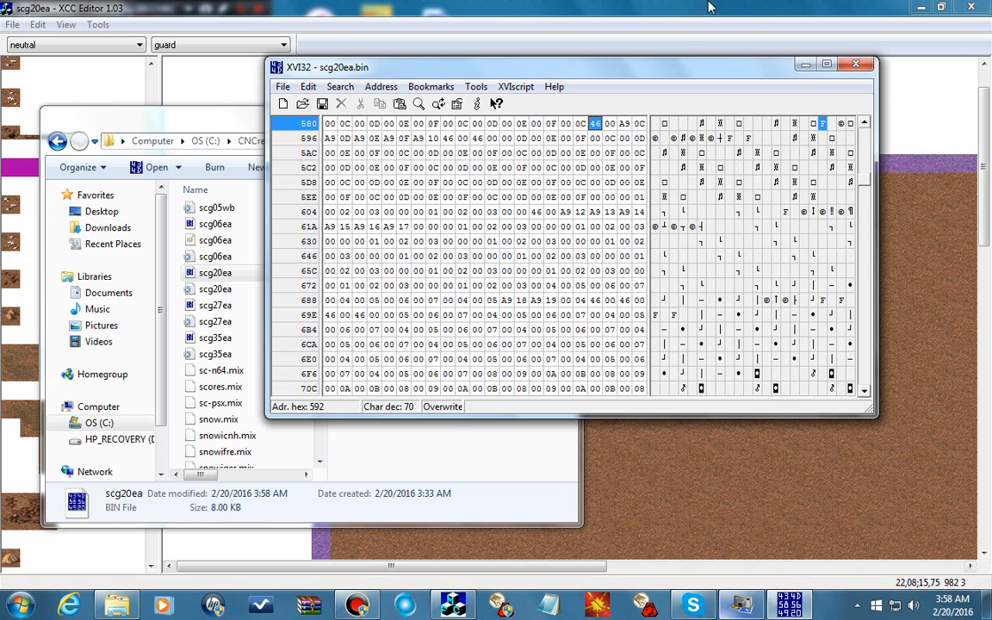
pyautogui.click(591, 404)
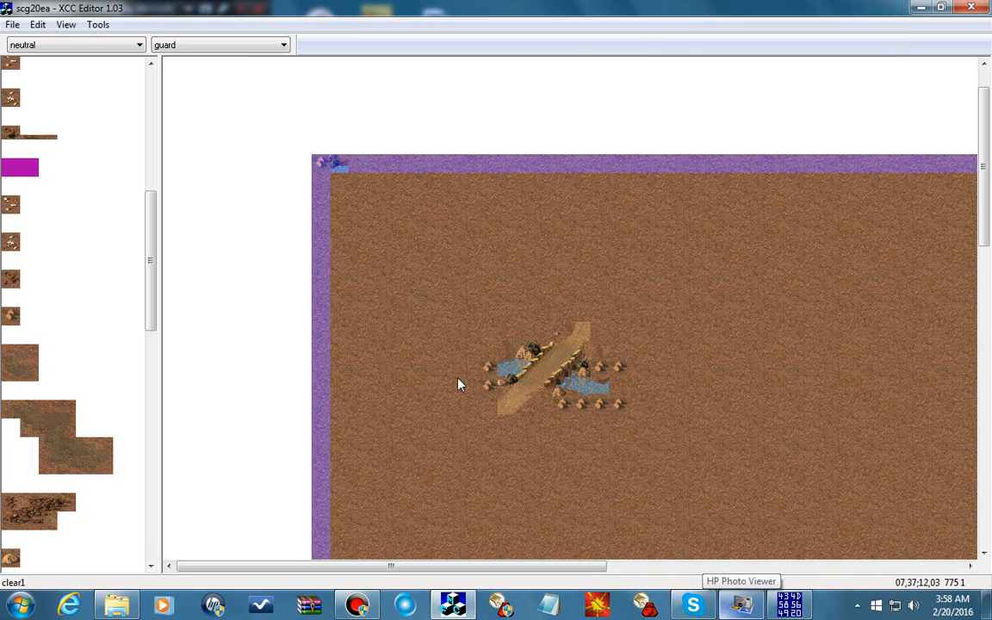
# - Following the HEX1 picture's cell west of the bridge, overwrite the byte pair at address 592 in scg20ea.bin with 37 06
pyautogui.click(742, 606)
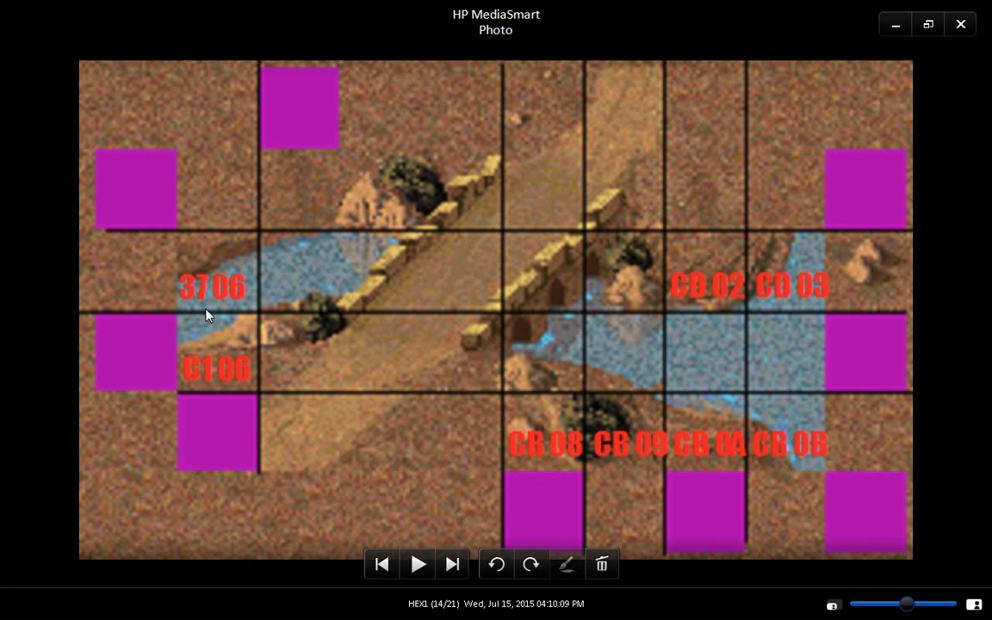
pyautogui.click(895, 25)
pyautogui.click(790, 605)
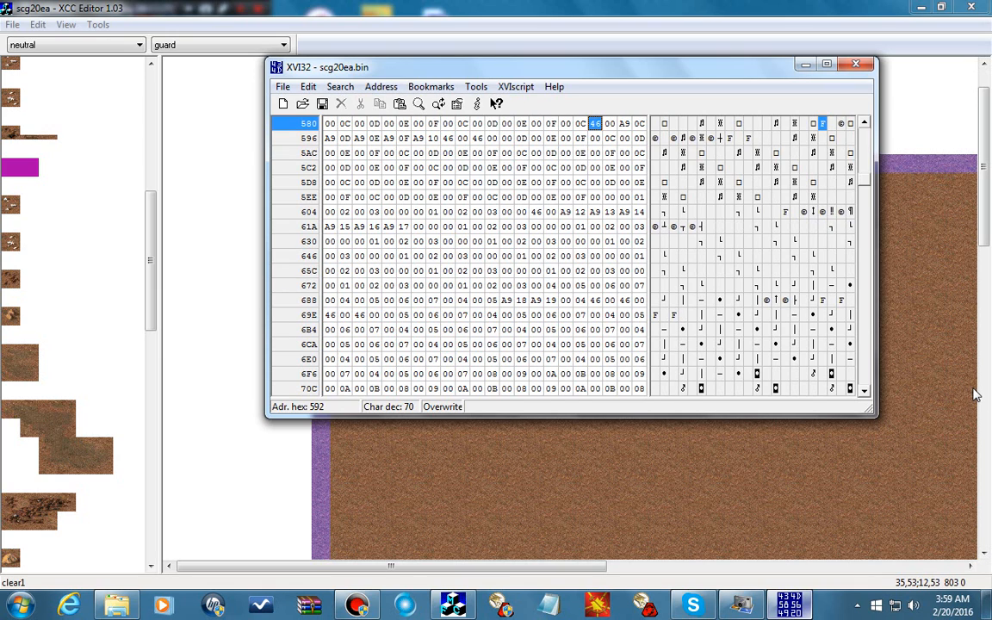
pyautogui.write('706')
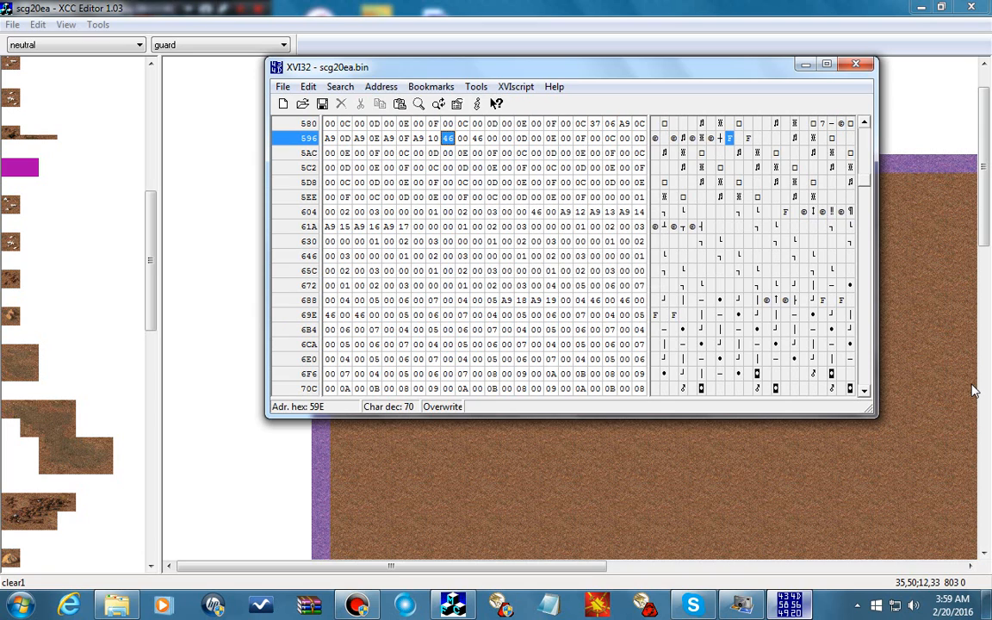
# - Compare the two northeastern rocks with the HEX1 picture and overwrite their byte pairs starting at address 59E with CD 02 and CD 03
pyautogui.click(646, 7)
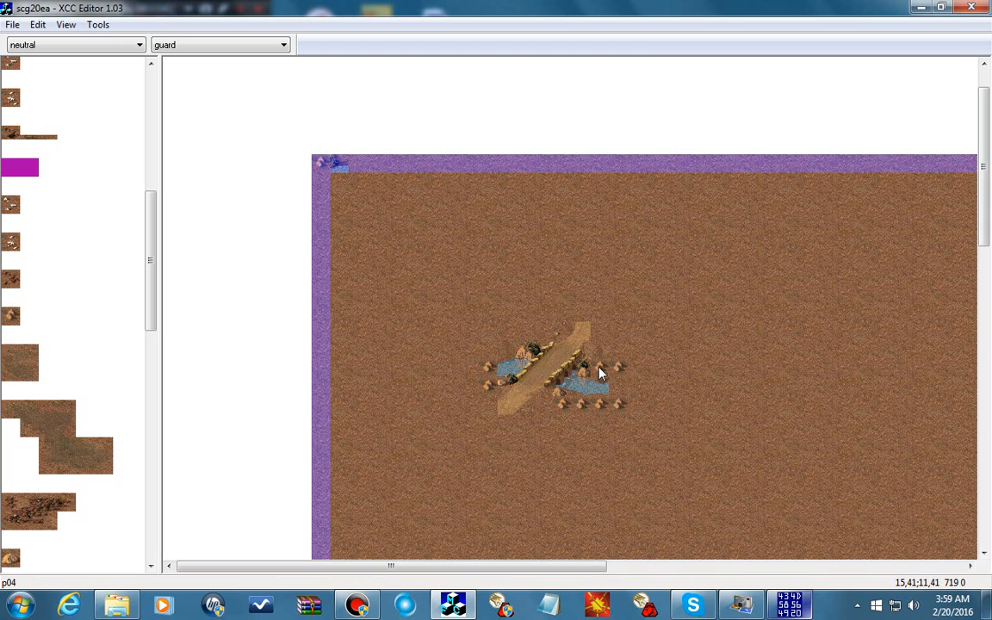
pyautogui.click(744, 605)
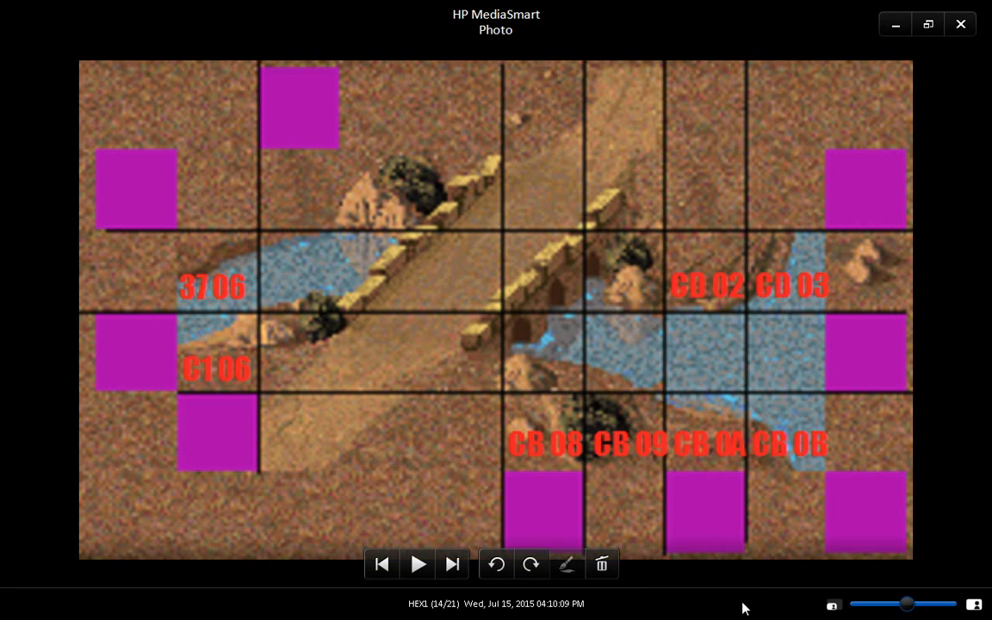
pyautogui.click(895, 24)
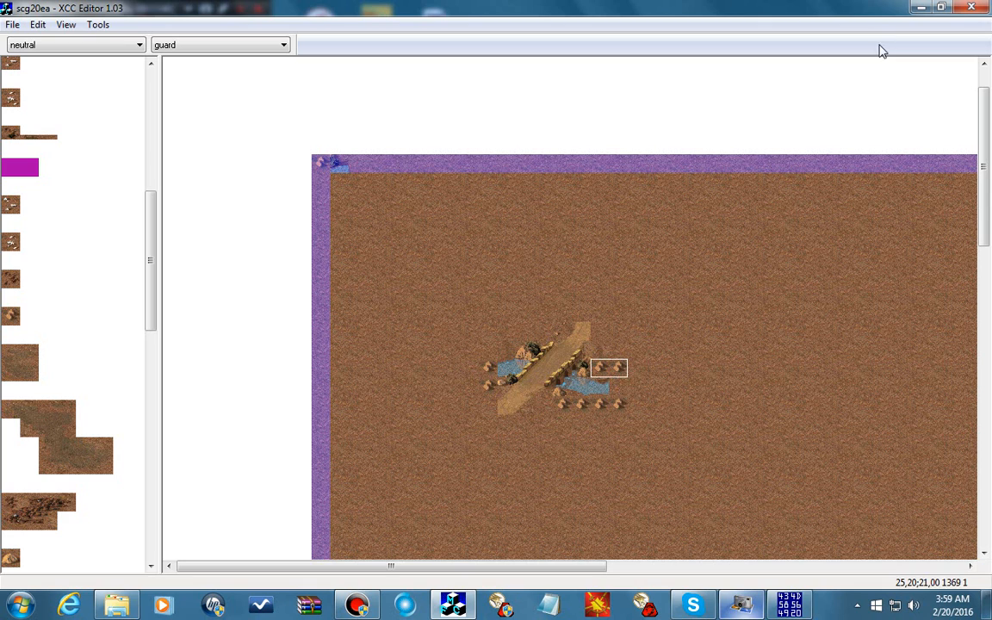
pyautogui.click(790, 605)
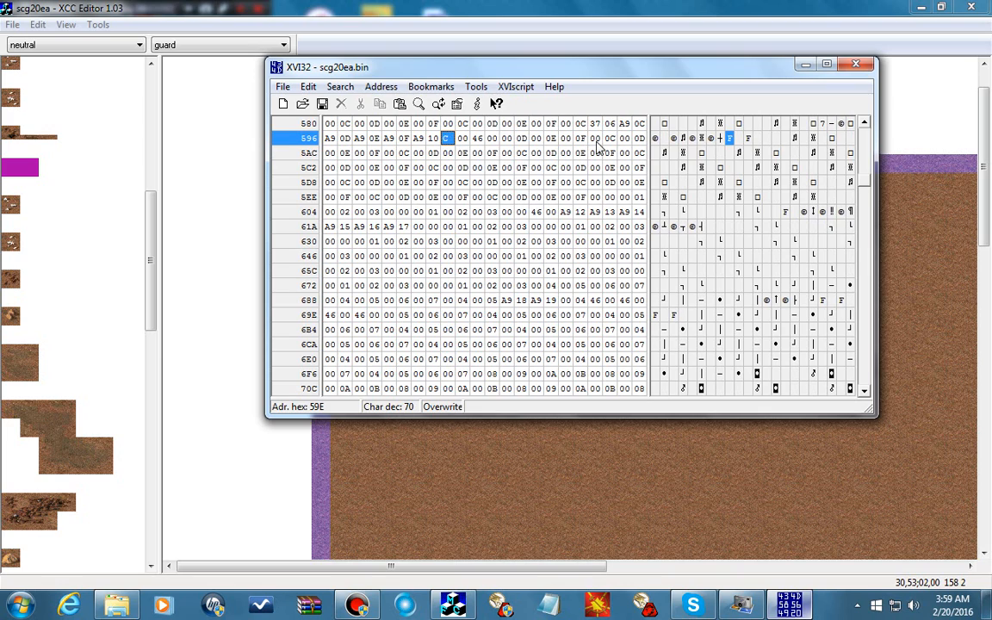
pyautogui.write('D 02 ')
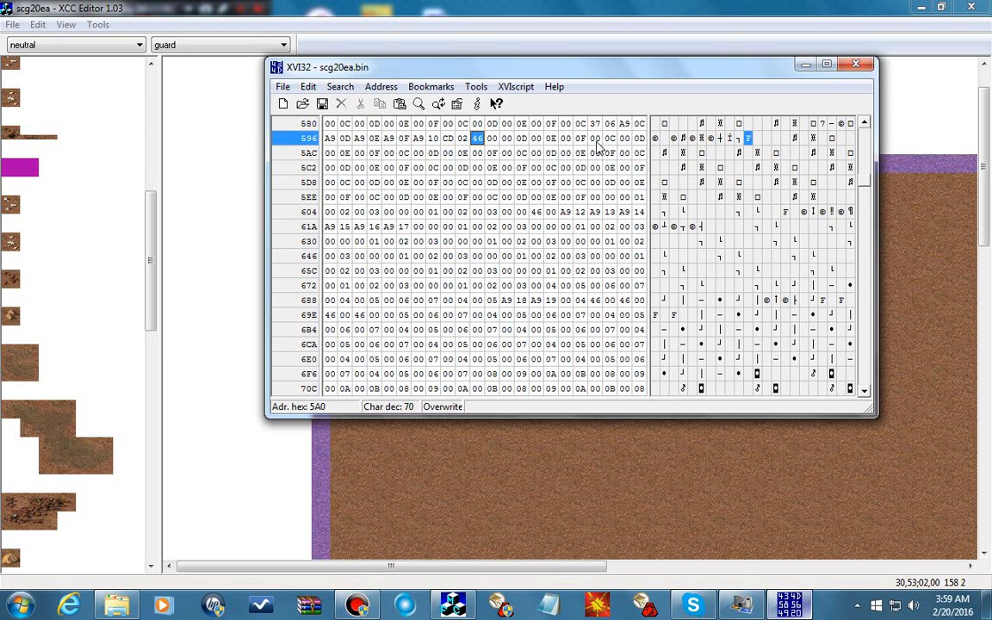
pyautogui.write('CD 03')
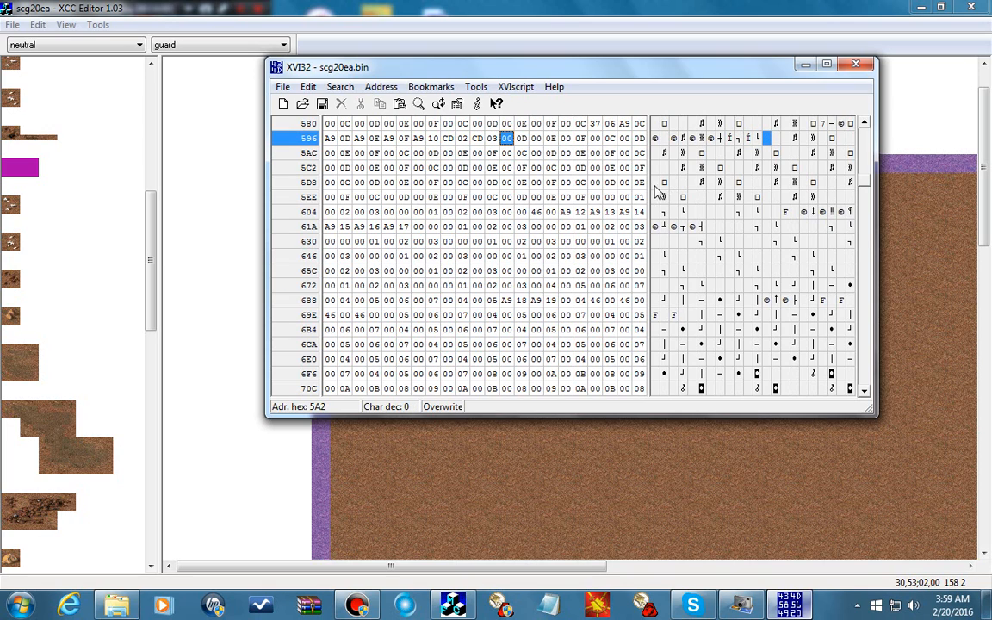
# - Find the next 46 byte and, following the HEX1 picture, overwrite its pair at address 612 with C1 06
pyautogui.press('F3')
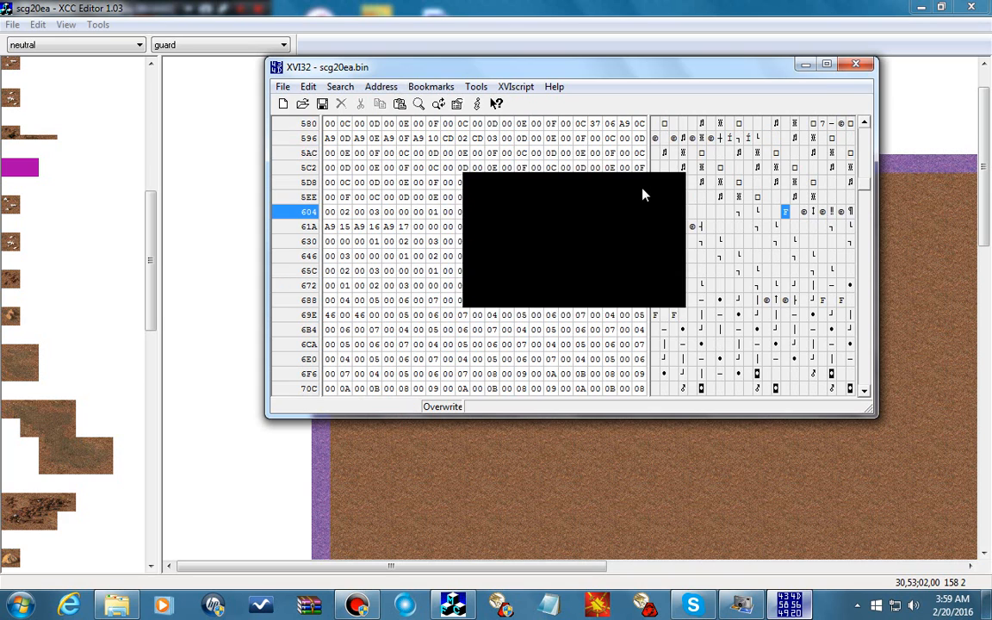
pyautogui.click(742, 605)
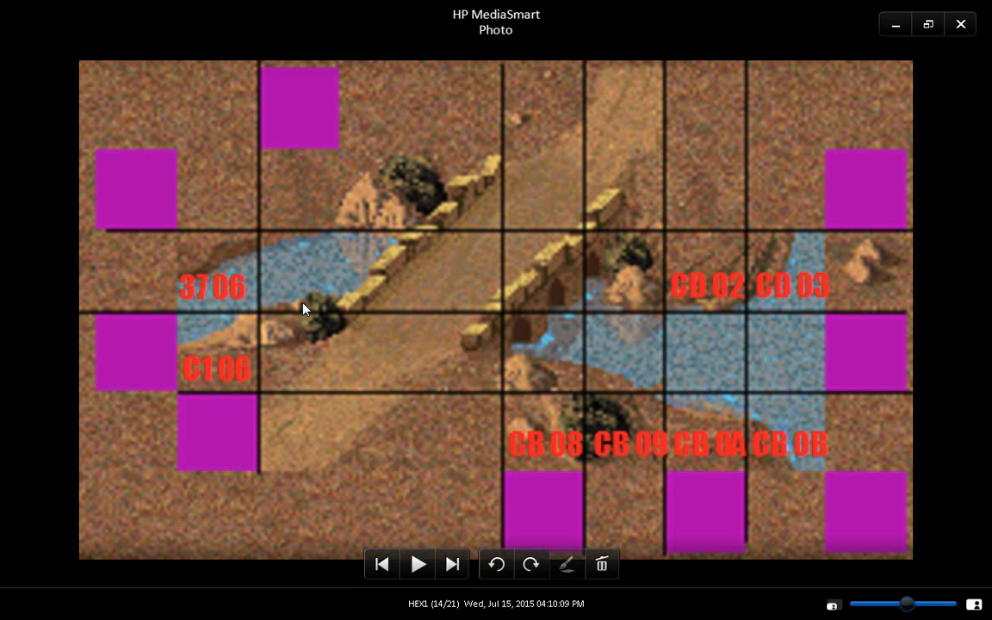
pyautogui.click(899, 26)
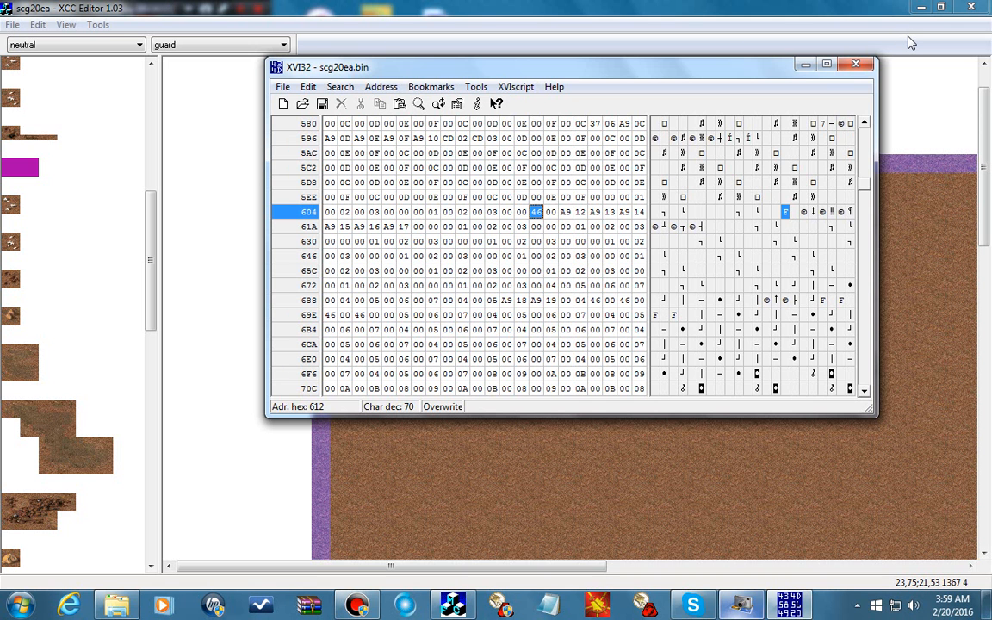
pyautogui.write('C1 ')
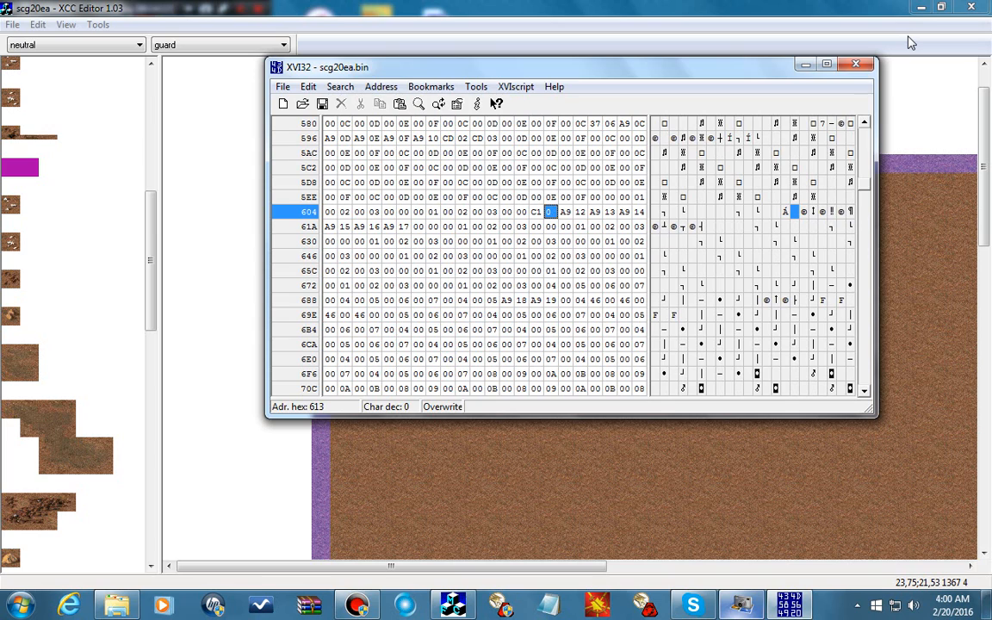
pyautogui.write('06')
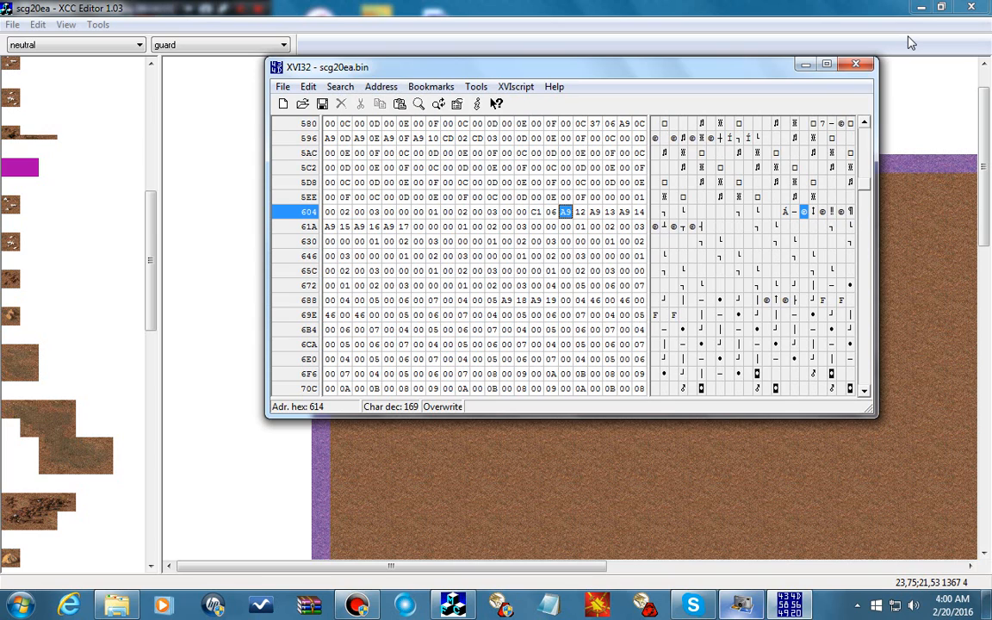
# - Find the next 46 byte and overwrite the four pairs starting at address 69A with CB 08, CB 09, CB 0A and CB 0B from the HEX1 picture
pyautogui.press('F3')
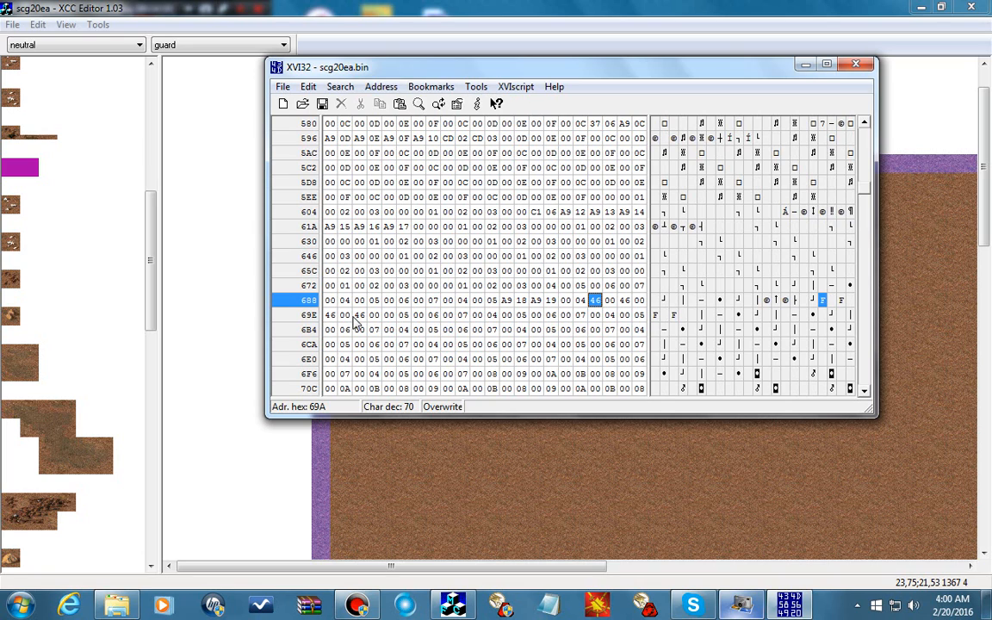
pyautogui.click(728, 606)
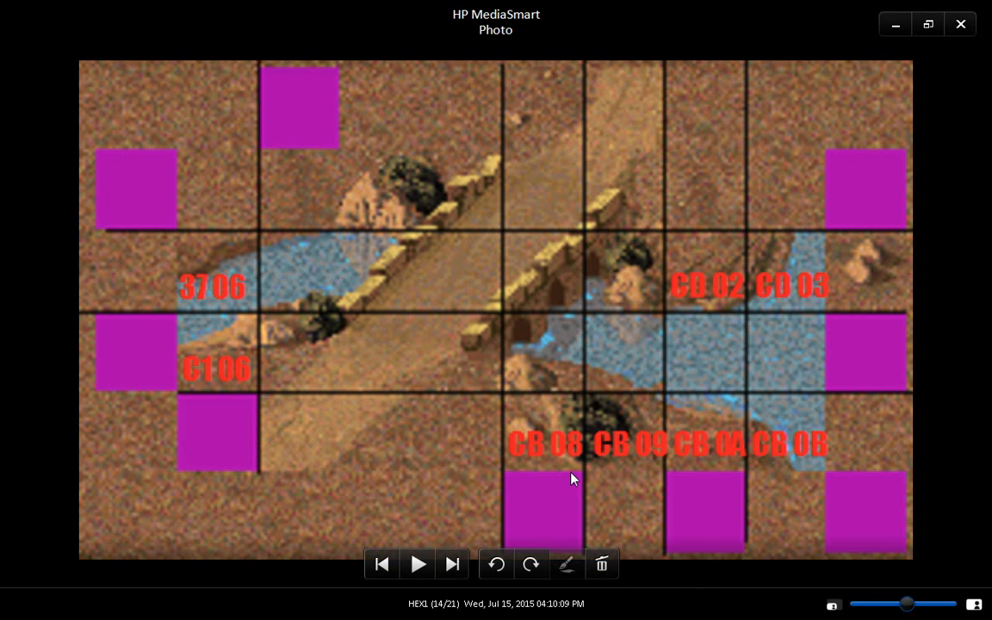
pyautogui.click(898, 28)
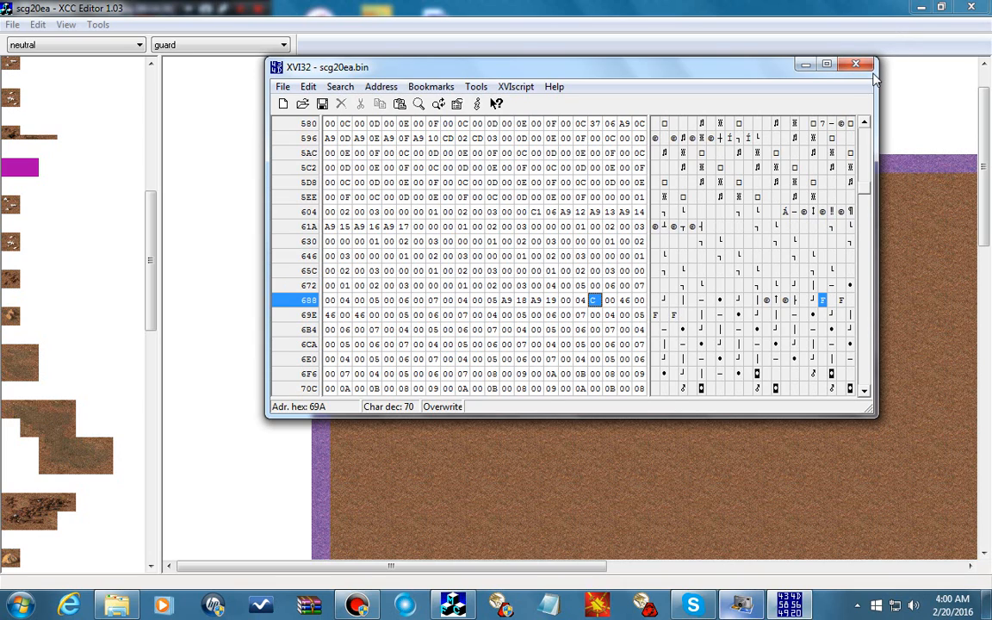
pyautogui.write('B 08 ')
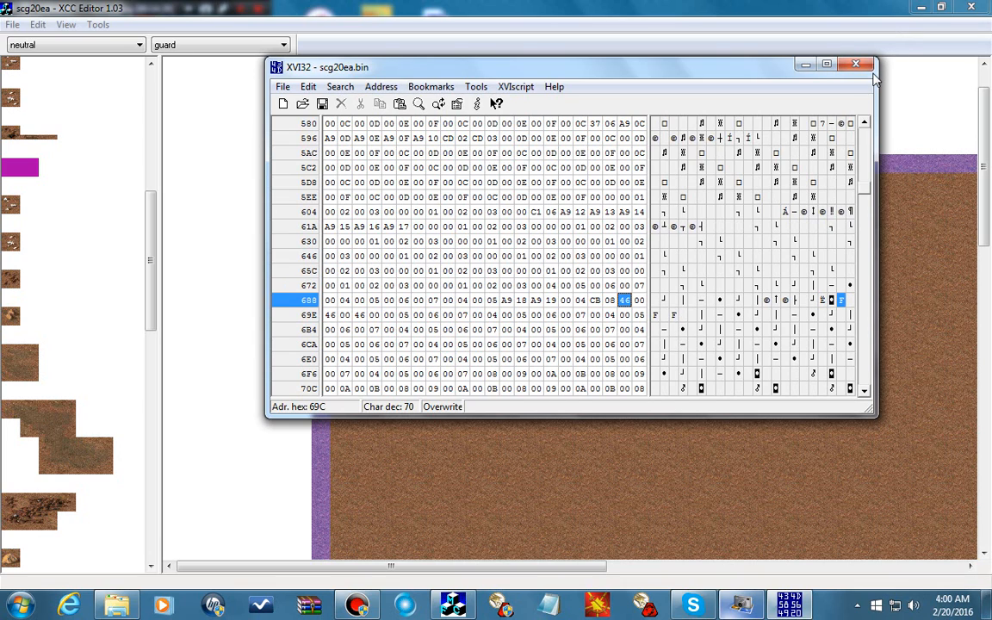
pyautogui.write('CB 09')
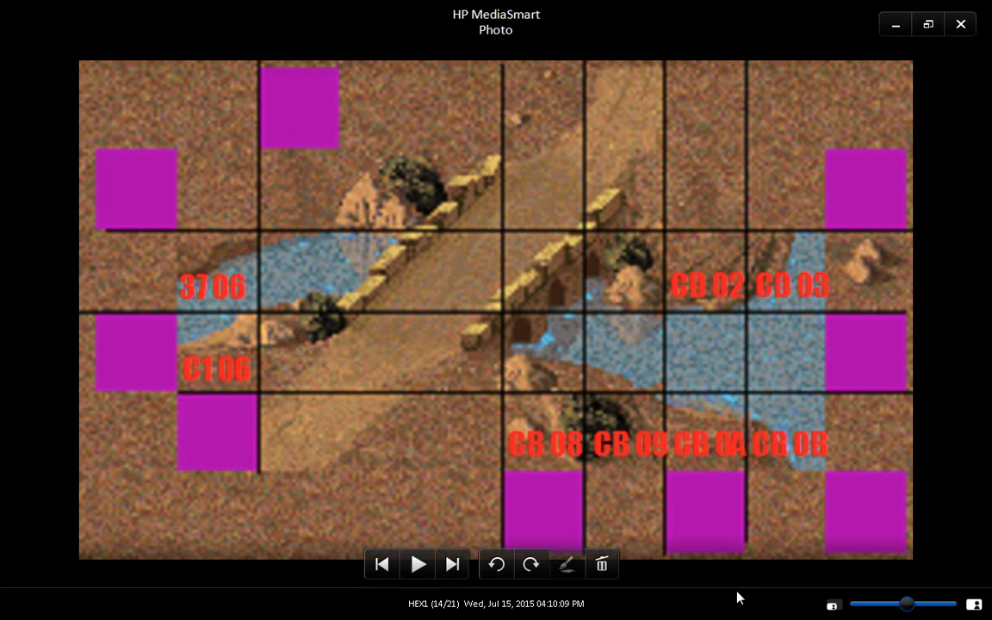
pyautogui.click(896, 24)
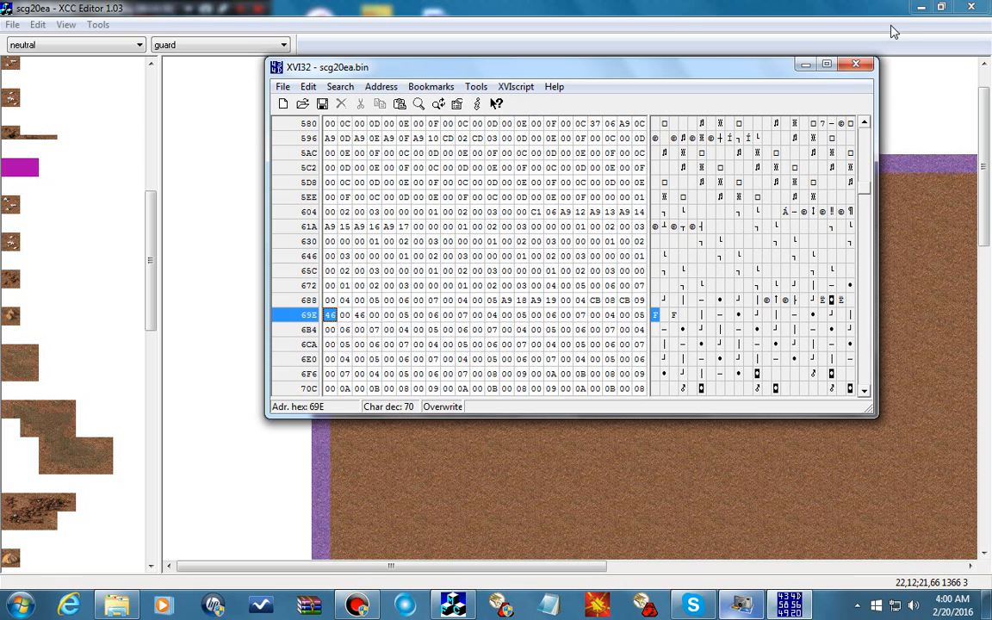
pyautogui.write('CB 0A ')
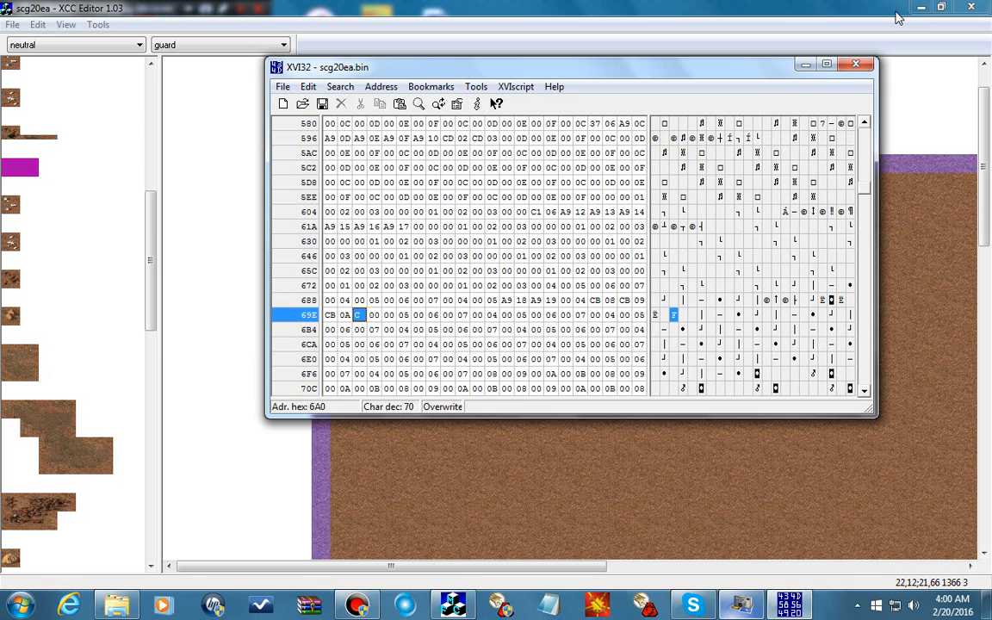
pyautogui.write('CB 0')
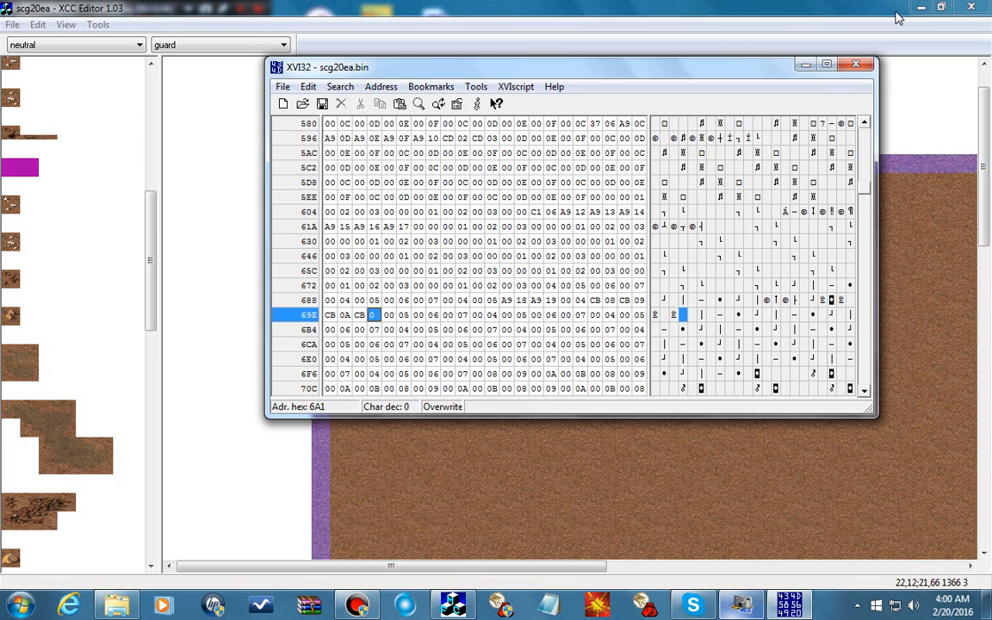
pyautogui.write('B')
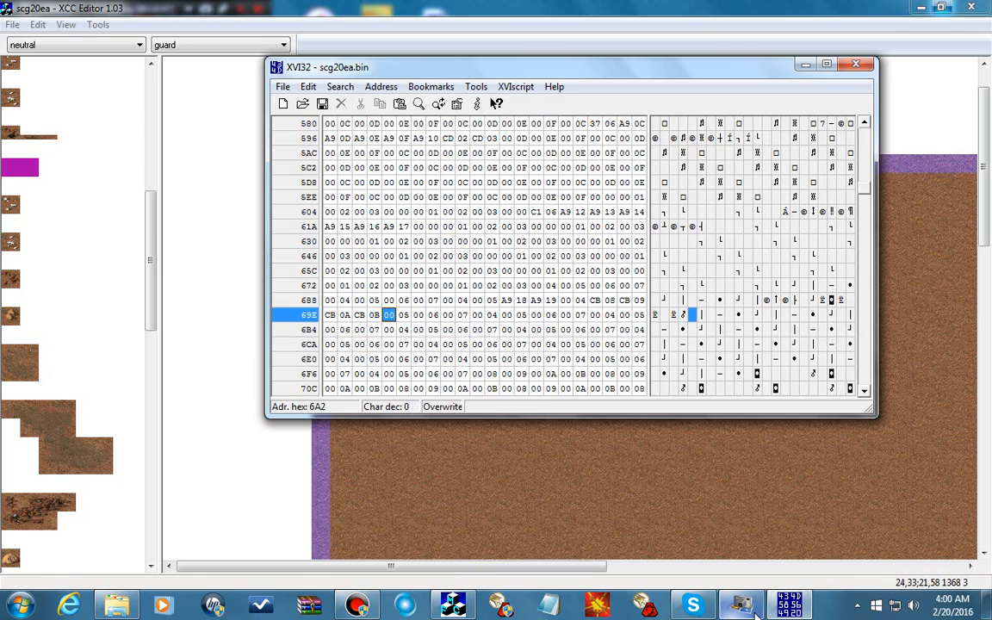
# - Check the entered codes against the HEX1 picture, save scg20ea.bin and close XVI32
pyautogui.click(749, 612)
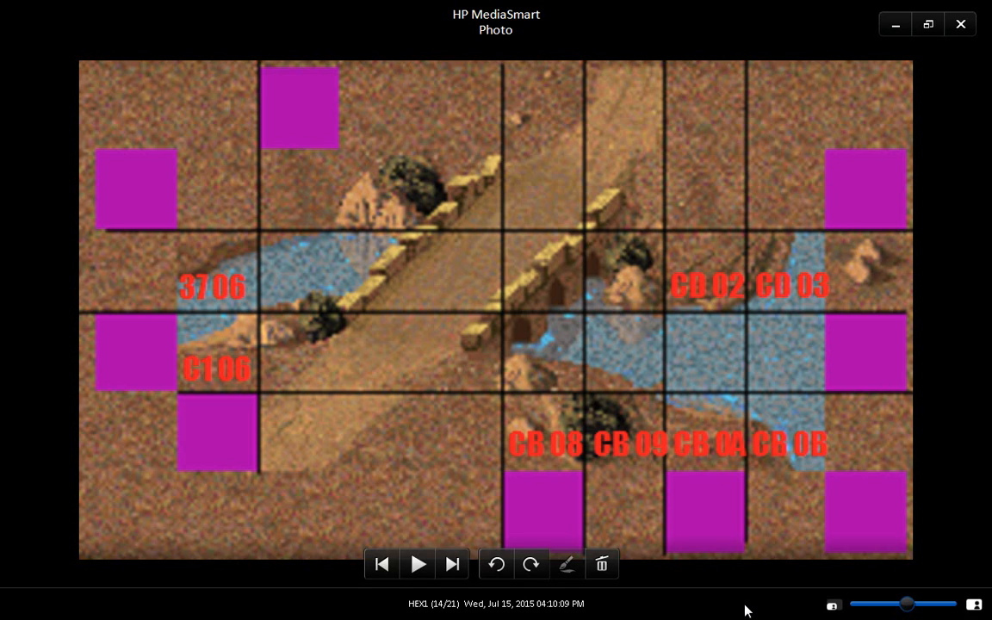
pyautogui.click(895, 25)
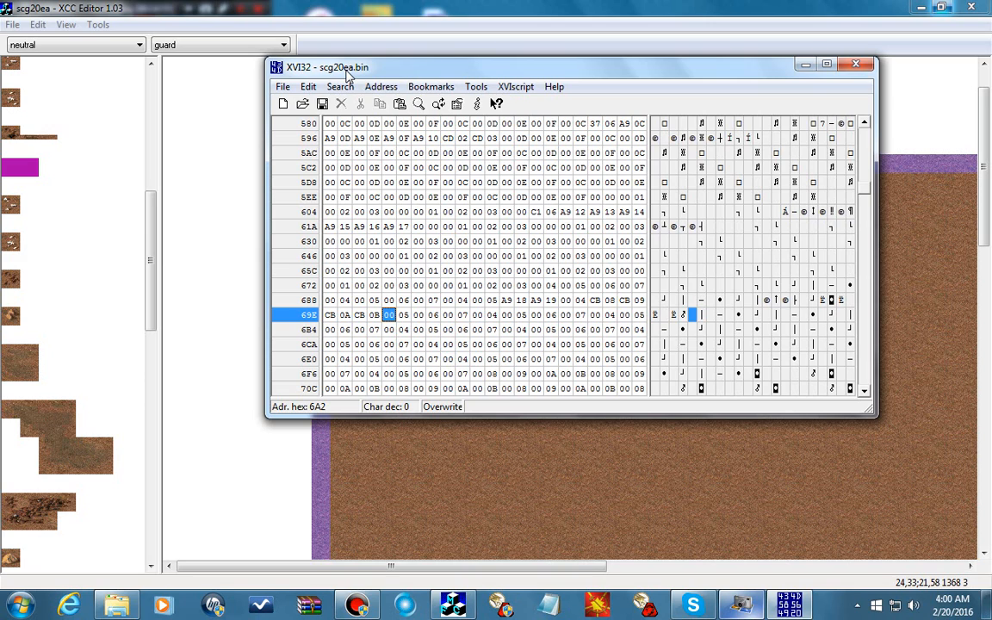
pyautogui.click(282, 86)
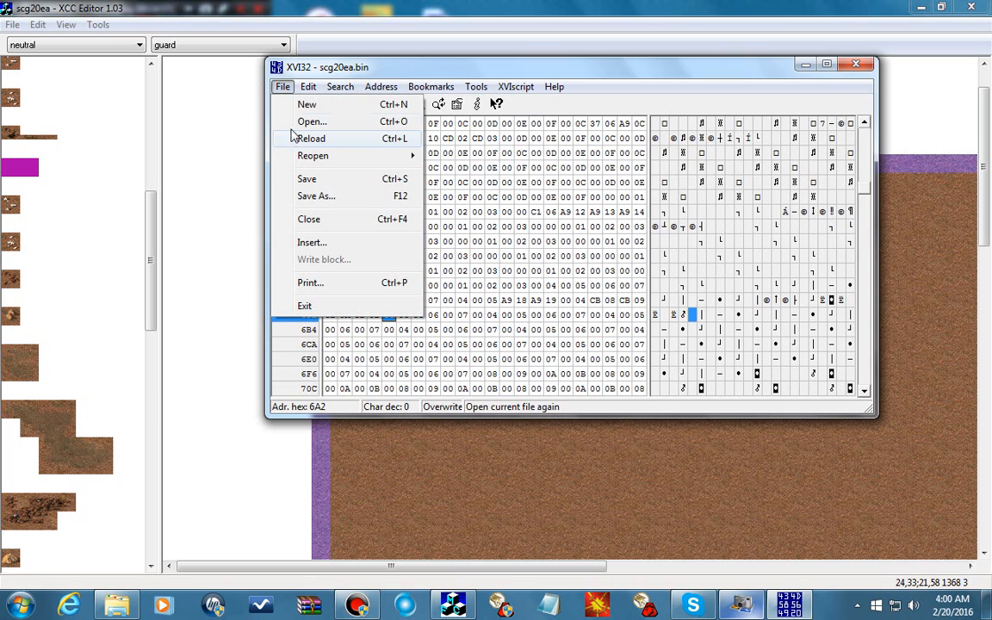
pyautogui.click(301, 179)
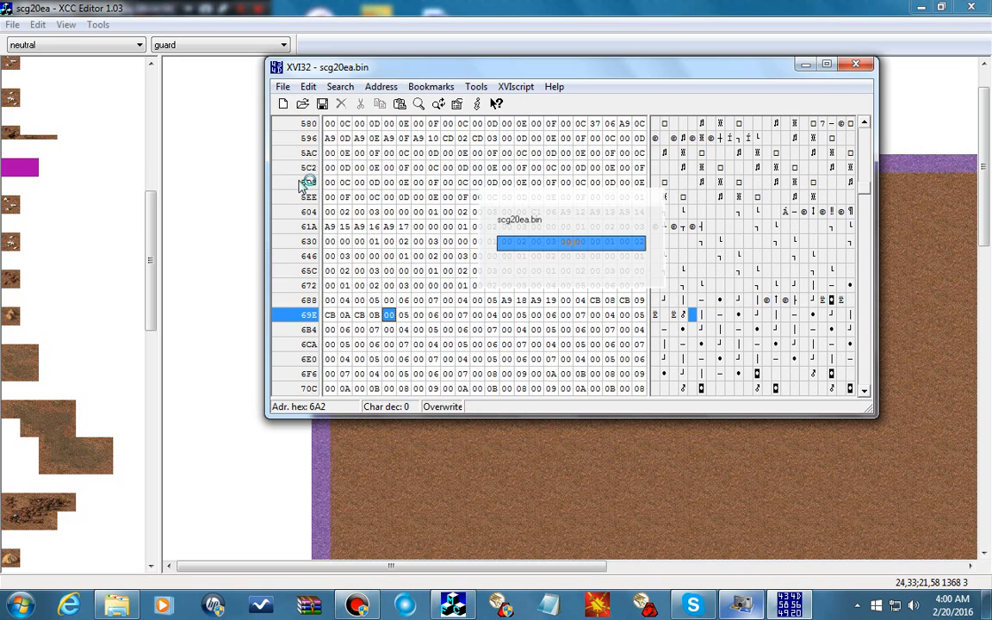
pyautogui.click(856, 67)
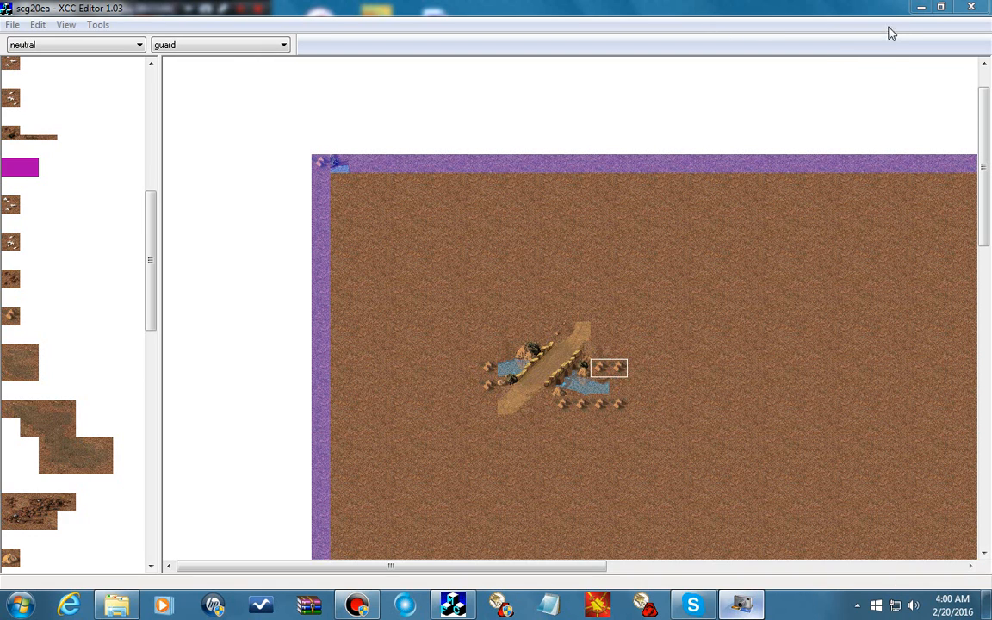
# - Restart XCC Editor and reopen the C:\CNCrecord\scg20ea map
pyautogui.click(963, 10)
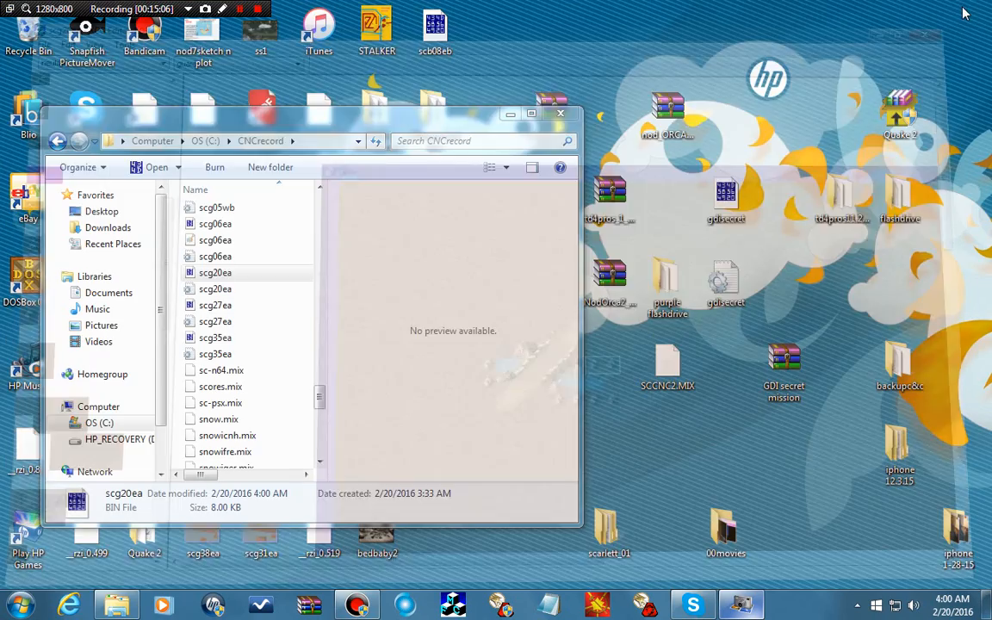
pyautogui.click(456, 603)
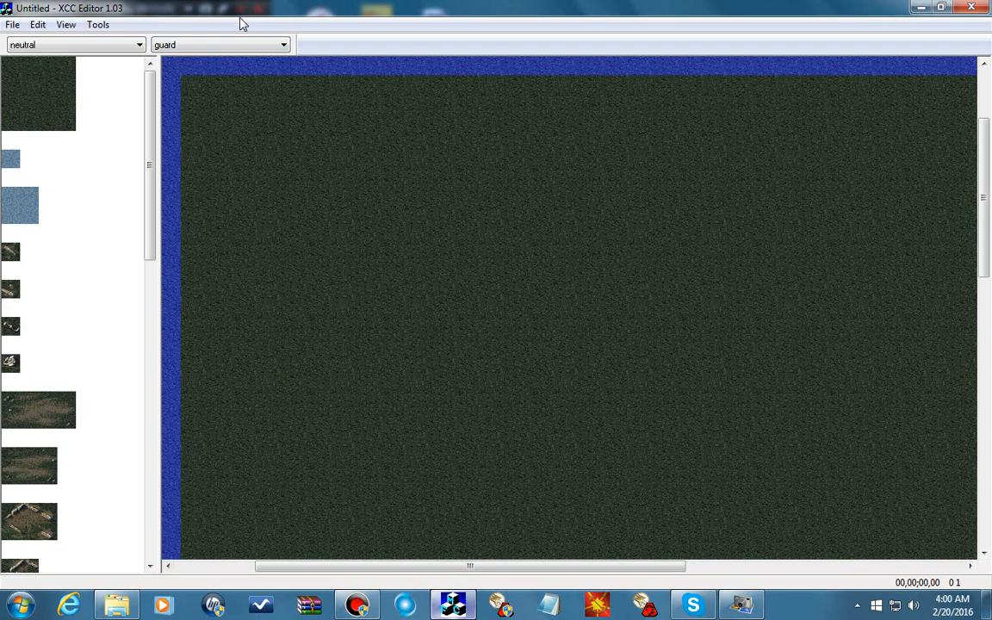
pyautogui.click(10, 24)
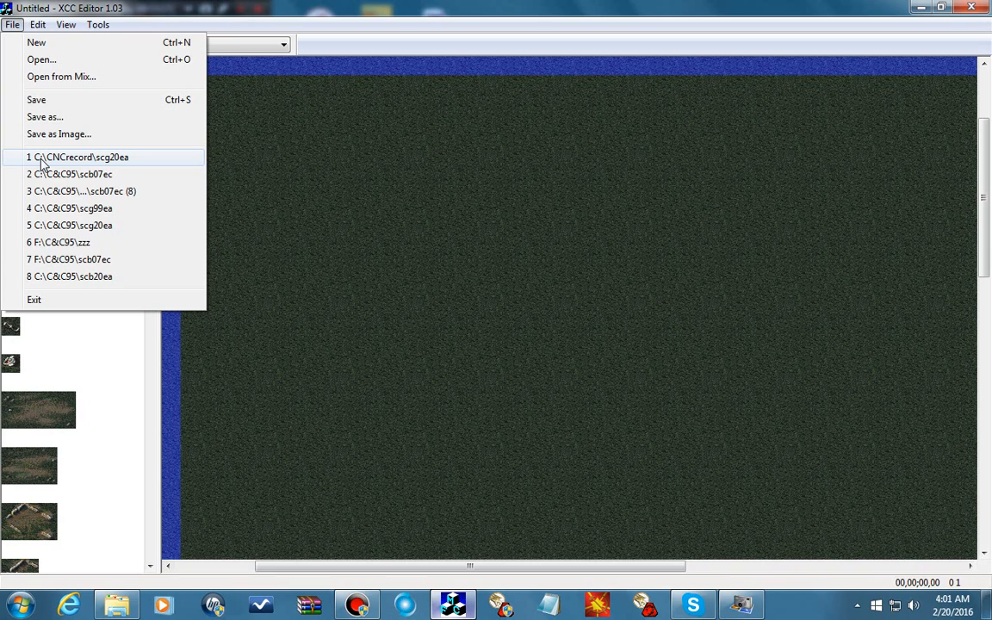
pyautogui.click(40, 162)
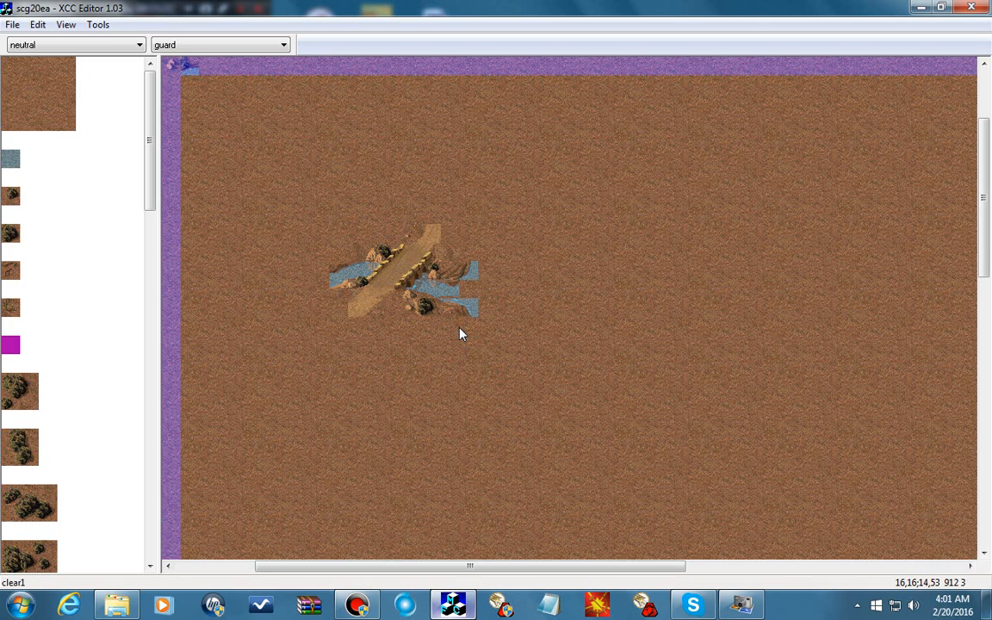
# - Fill the water gap east of the bridge and add small shore edge pieces at both banks of the river's east end
pyautogui.click(10, 160)
pyautogui.click(460, 303)
pyautogui.rightClick(85, 247)
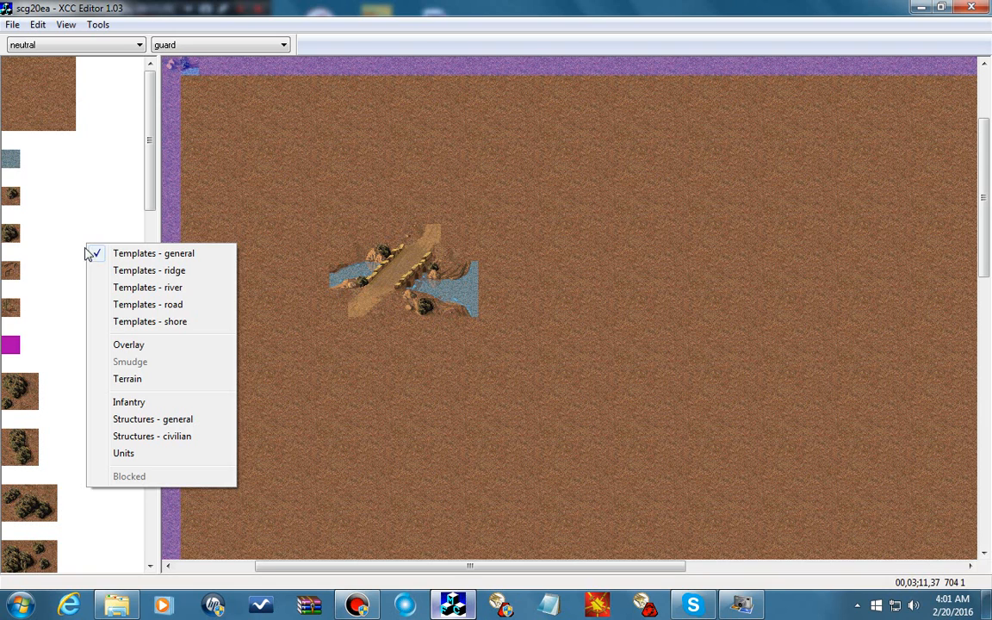
pyautogui.click(176, 322)
pyautogui.moveTo(151, 152); pyautogui.dragTo(149, 260)
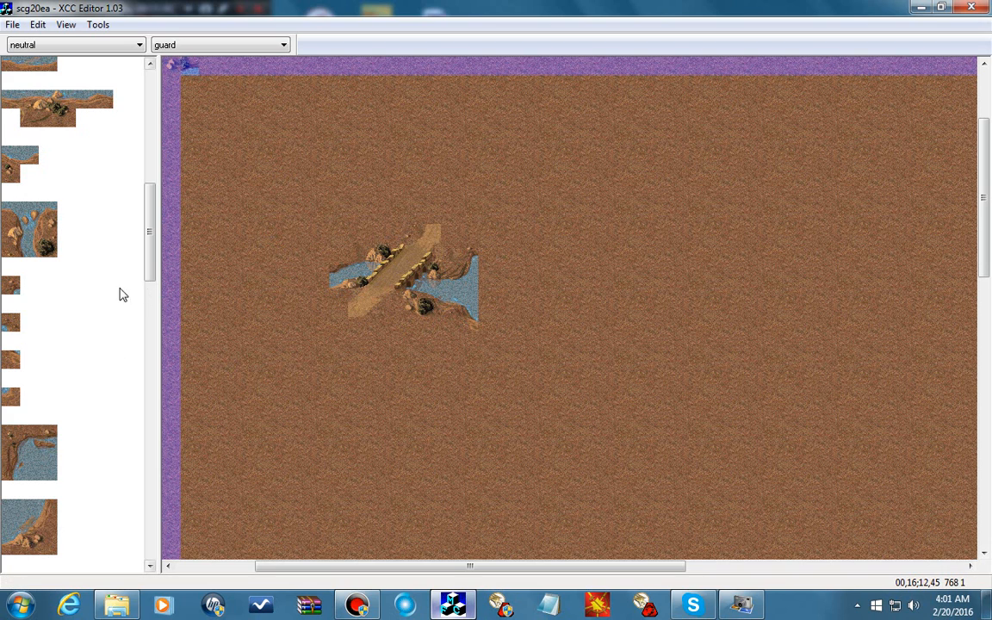
# - Place matching upper and lower shore pieces directly west of the bridge to continue both river banks
pyautogui.moveTo(149, 225); pyautogui.dragTo(164, 527)
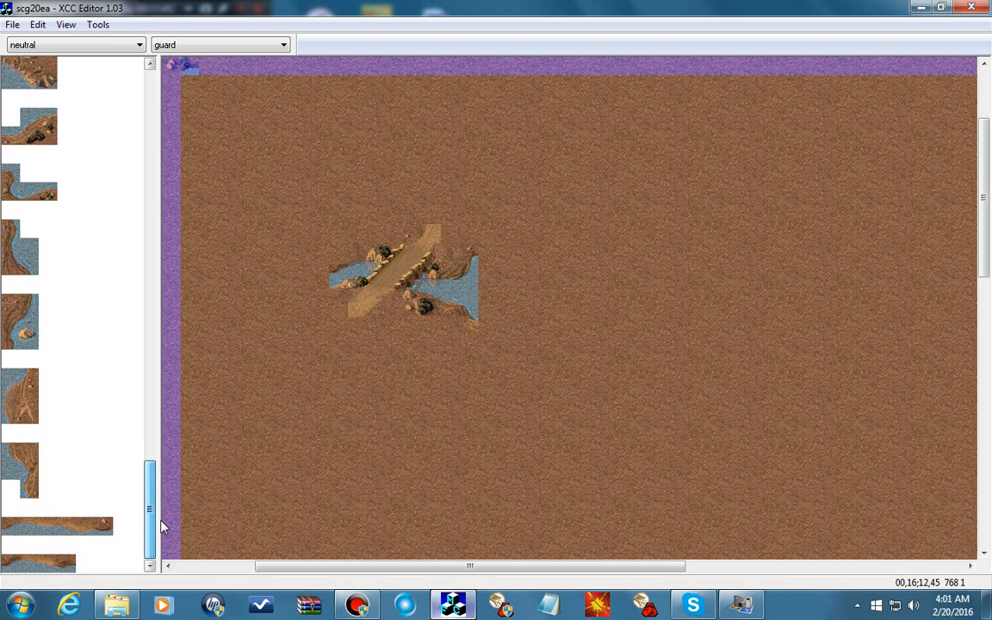
pyautogui.click(34, 191)
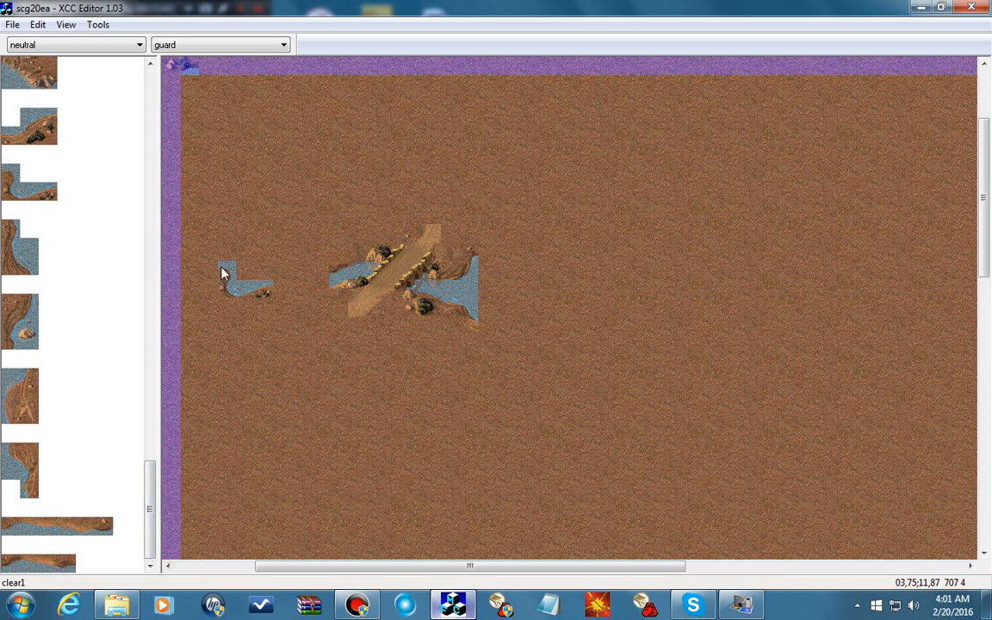
pyautogui.click(281, 294)
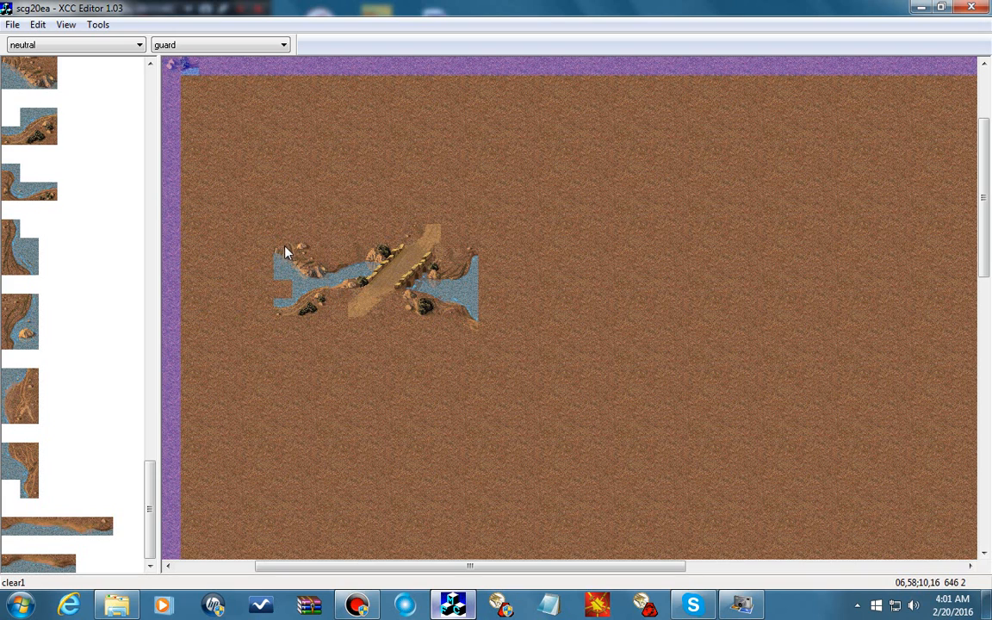
pyautogui.click(283, 252)
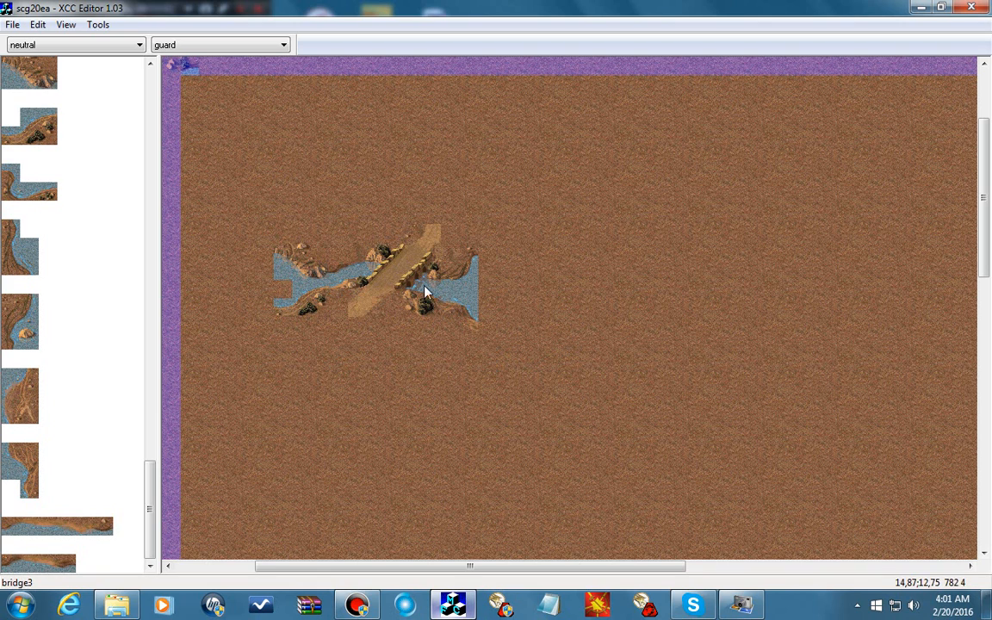
# - Start a new map without saving the changes to scg20ea, and show its shore templates
pyautogui.click(12, 25)
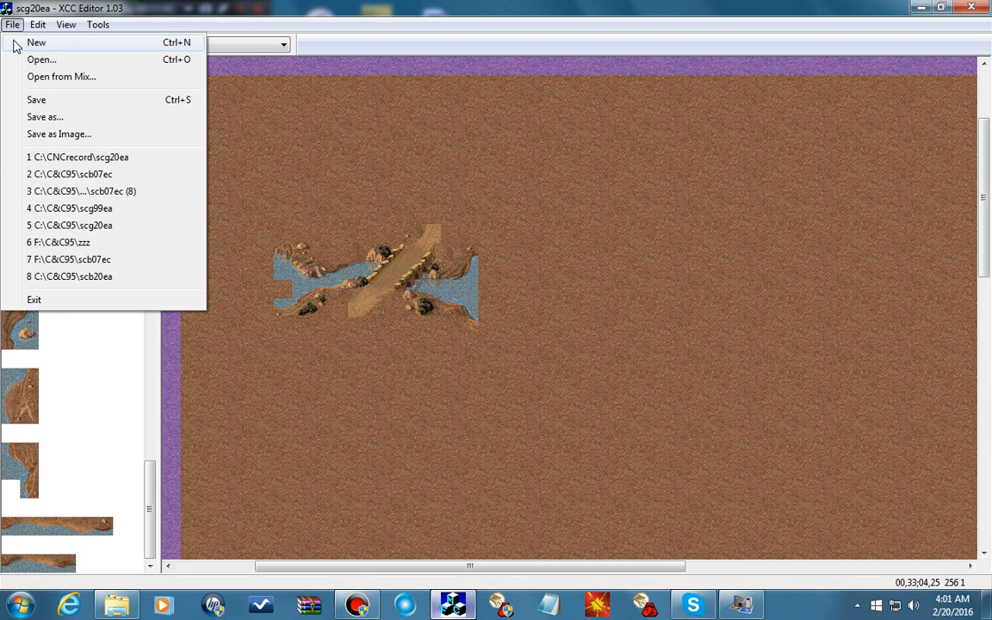
pyautogui.click(15, 42)
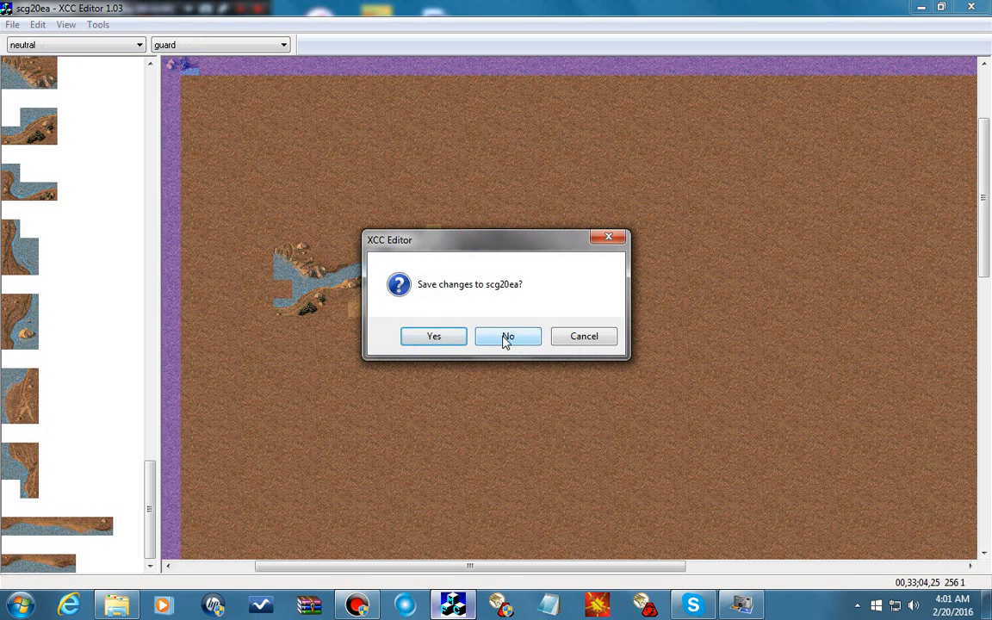
pyautogui.click(506, 338)
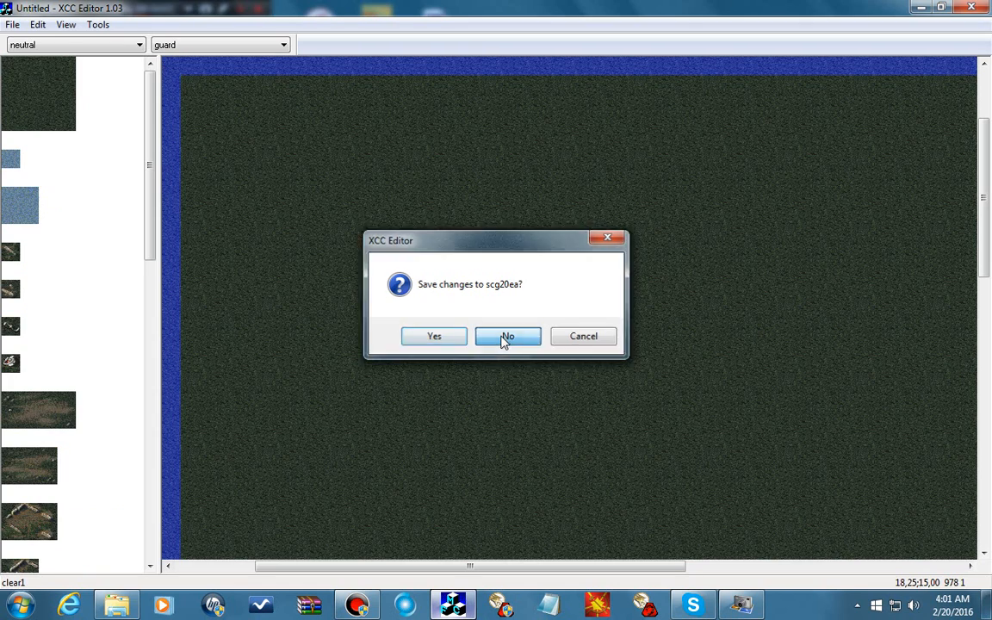
pyautogui.rightClick(53, 198)
pyautogui.click(116, 272)
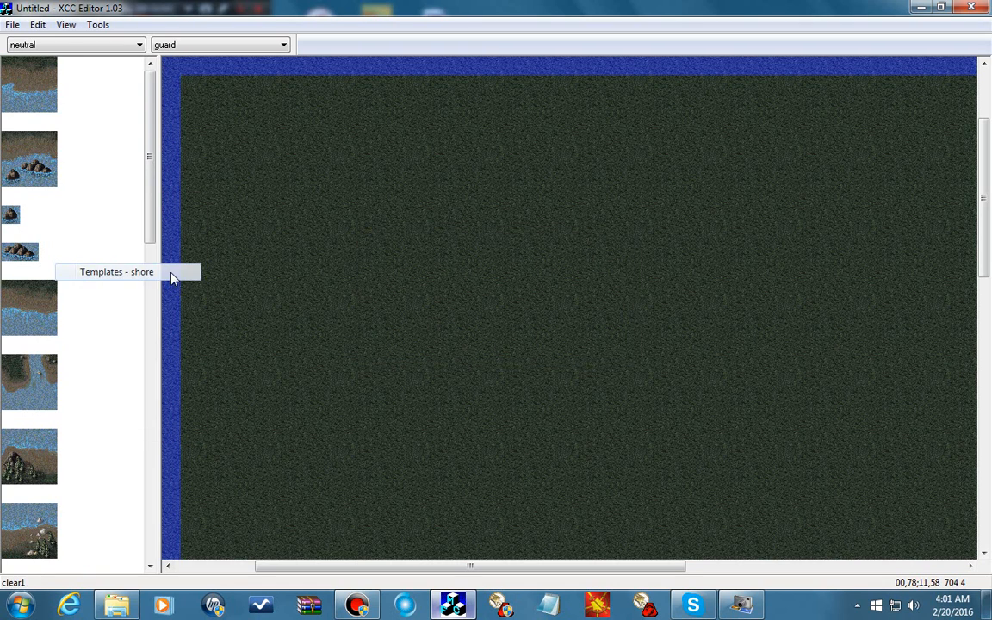
# - Place the two small mirrored diagonal shore pieces side by side to form a V-shaped headland with water below it
pyautogui.moveTo(152, 157); pyautogui.dragTo(149, 210)
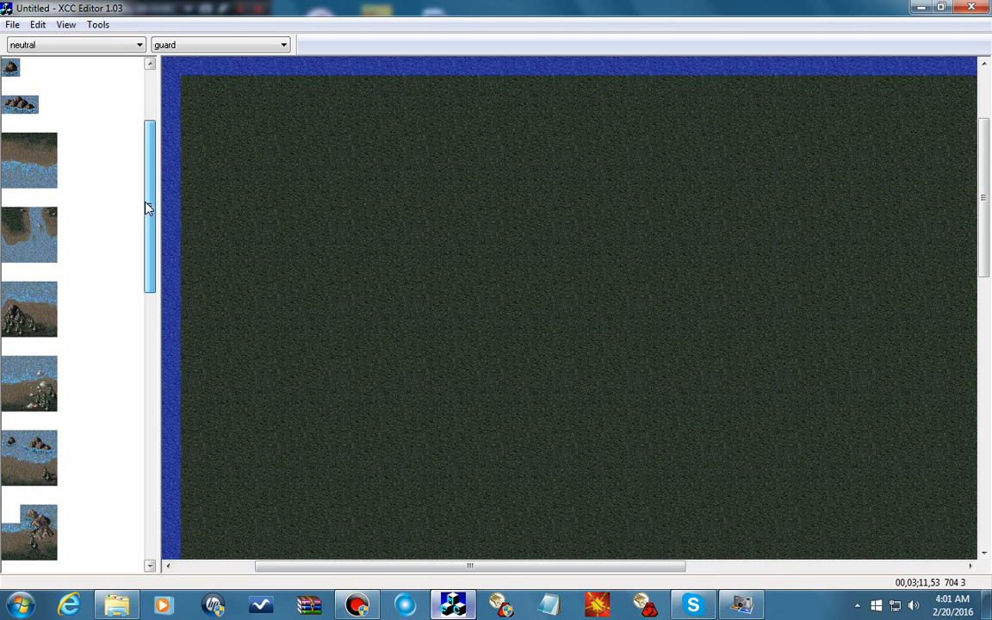
pyautogui.moveTo(149, 210); pyautogui.dragTo(147, 142)
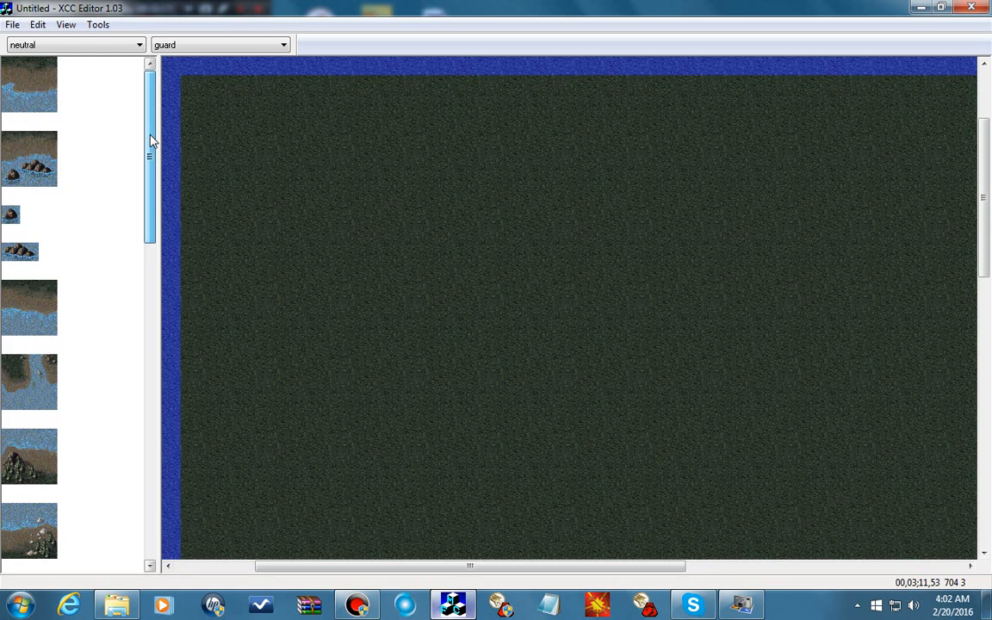
pyautogui.moveTo(150, 230); pyautogui.dragTo(152, 302)
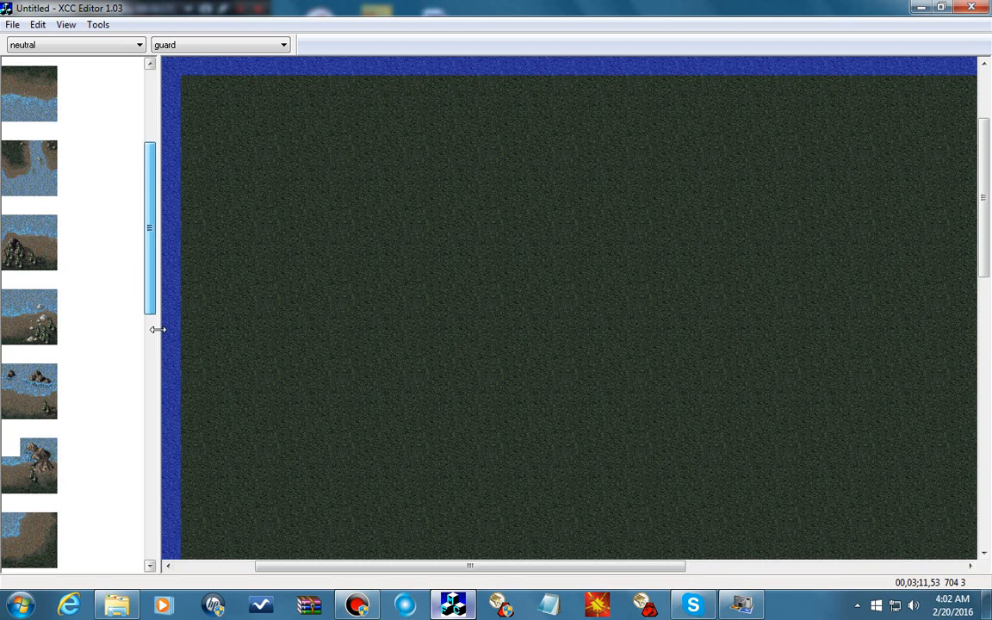
pyautogui.scroll(-10, 151, 330)
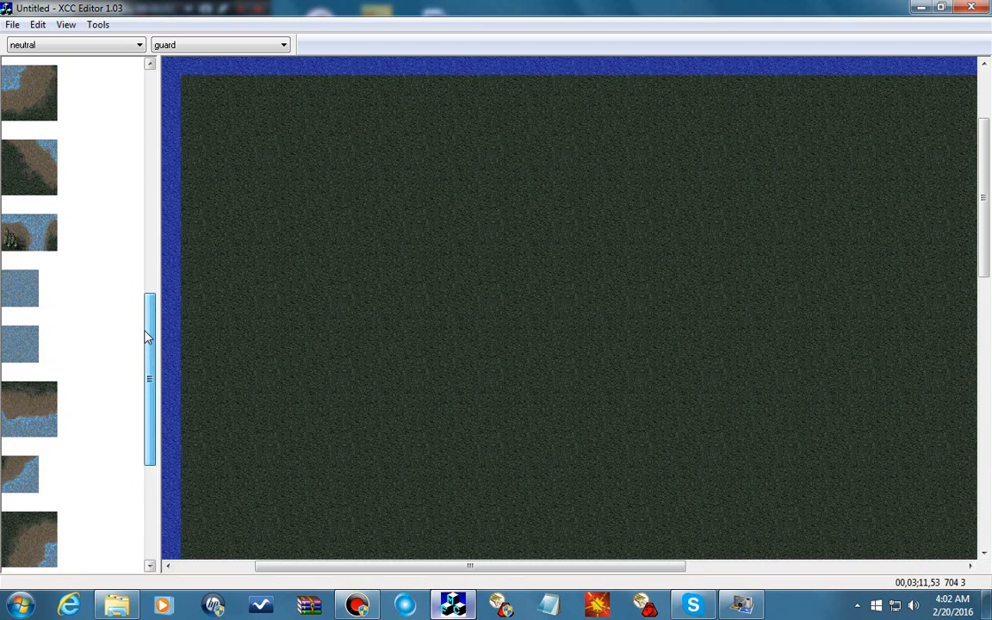
pyautogui.moveTo(143, 330); pyautogui.dragTo(130, 249)
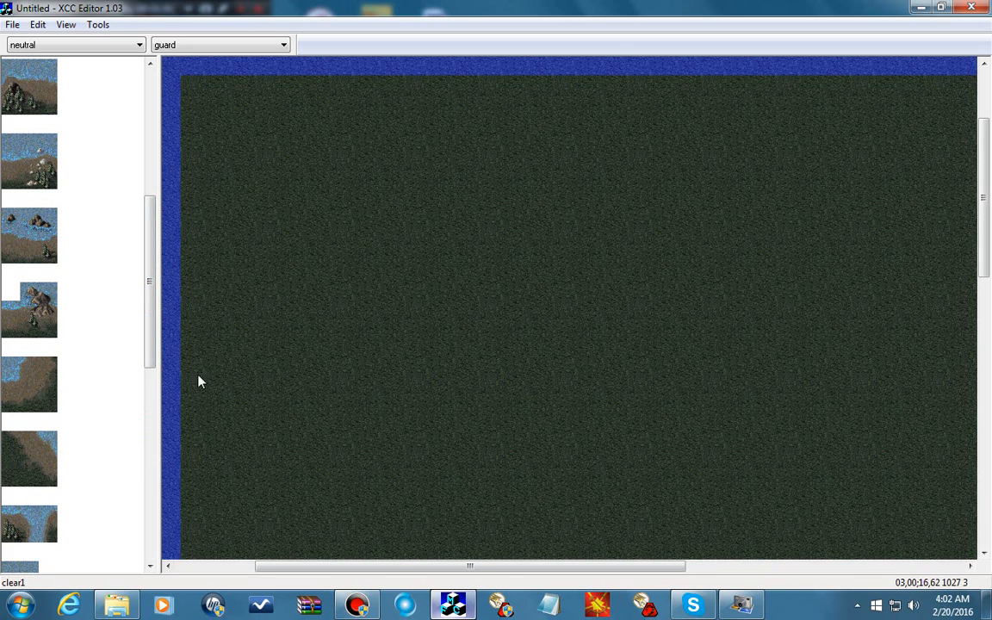
pyautogui.moveTo(147, 288); pyautogui.dragTo(144, 432)
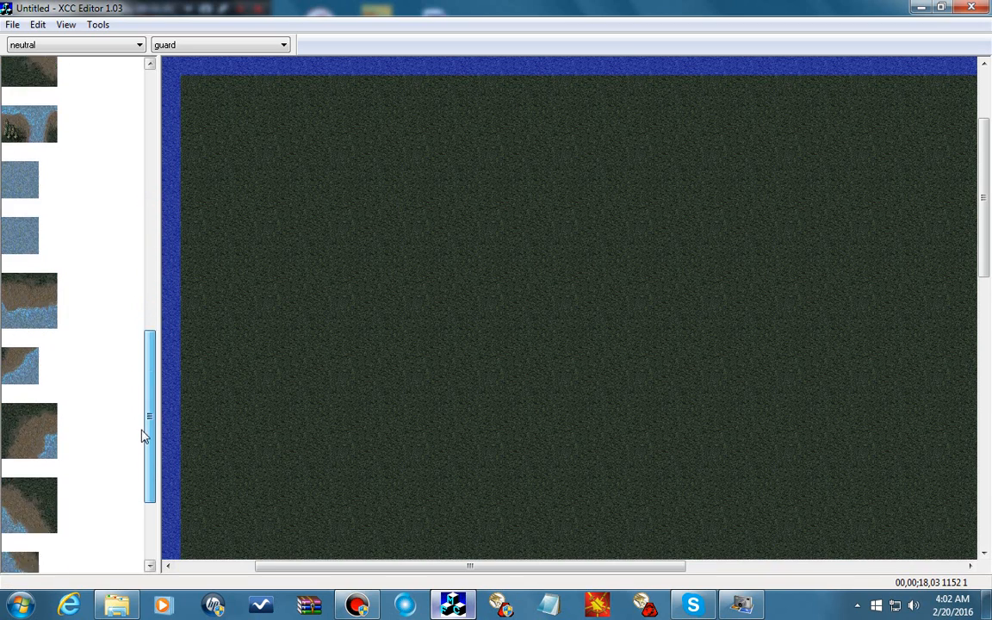
pyautogui.click(11, 360)
pyautogui.click(405, 351)
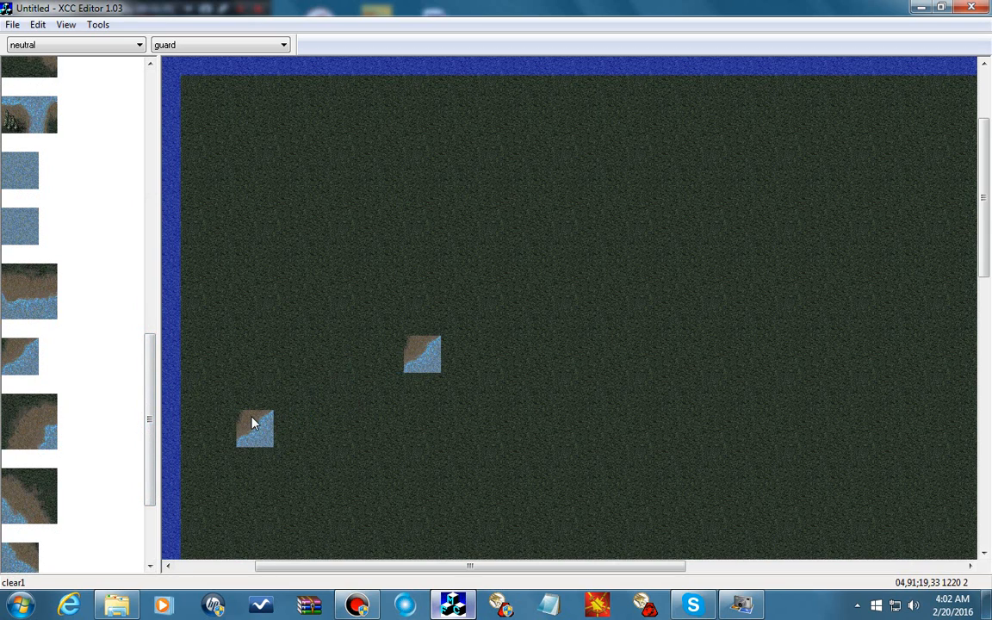
pyautogui.click(35, 549)
pyautogui.click(381, 358)
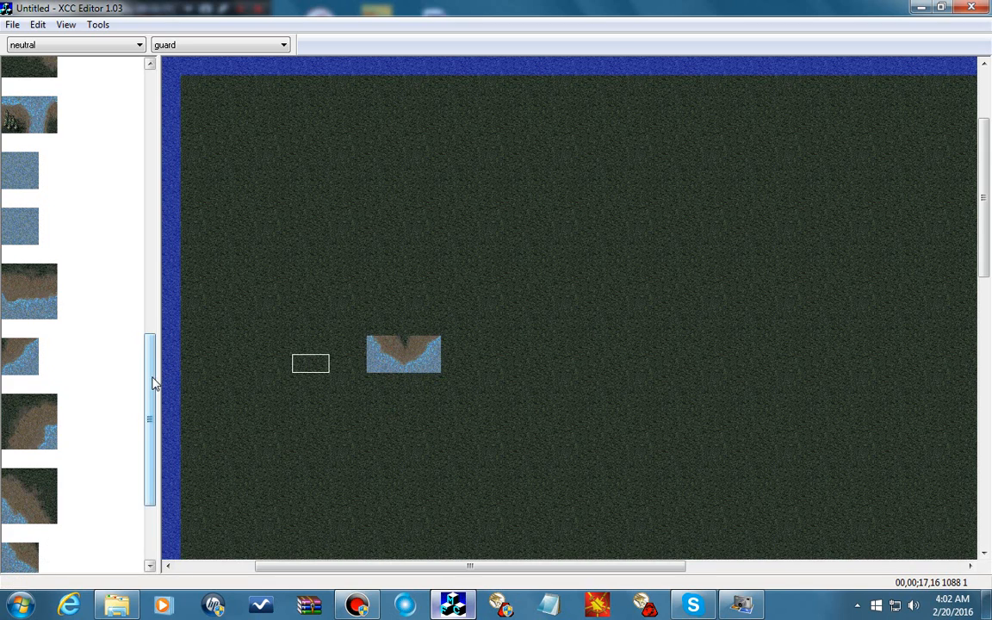
# - Lay overlapping diagonal shore pieces descending southeast and join the stony shore piece to their northwest end
pyautogui.moveTo(153, 381); pyautogui.dragTo(155, 268)
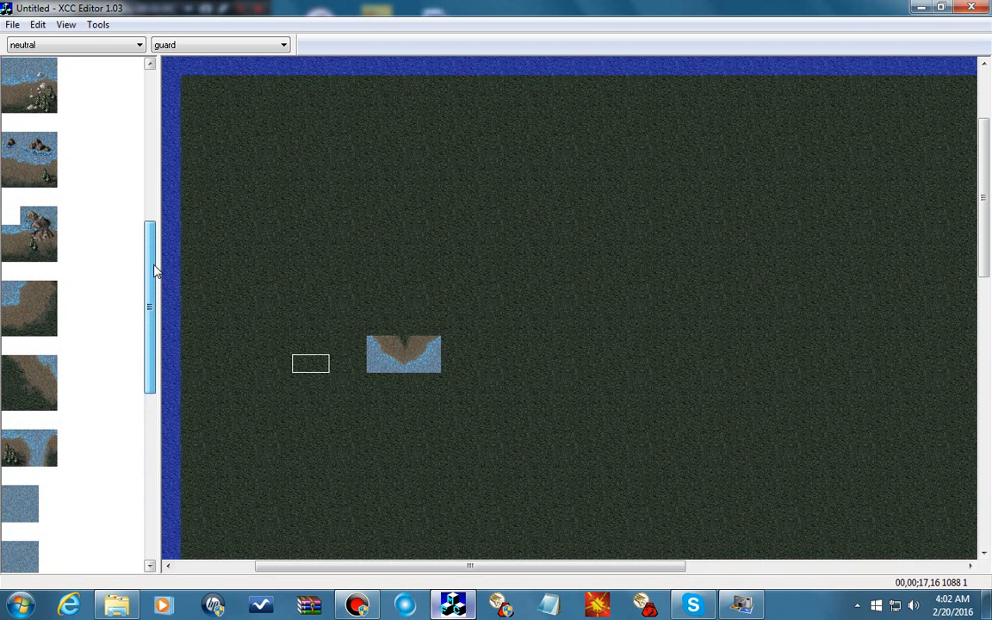
pyautogui.click(31, 378)
pyautogui.moveTo(611, 240); pyautogui.dragTo(671, 306)
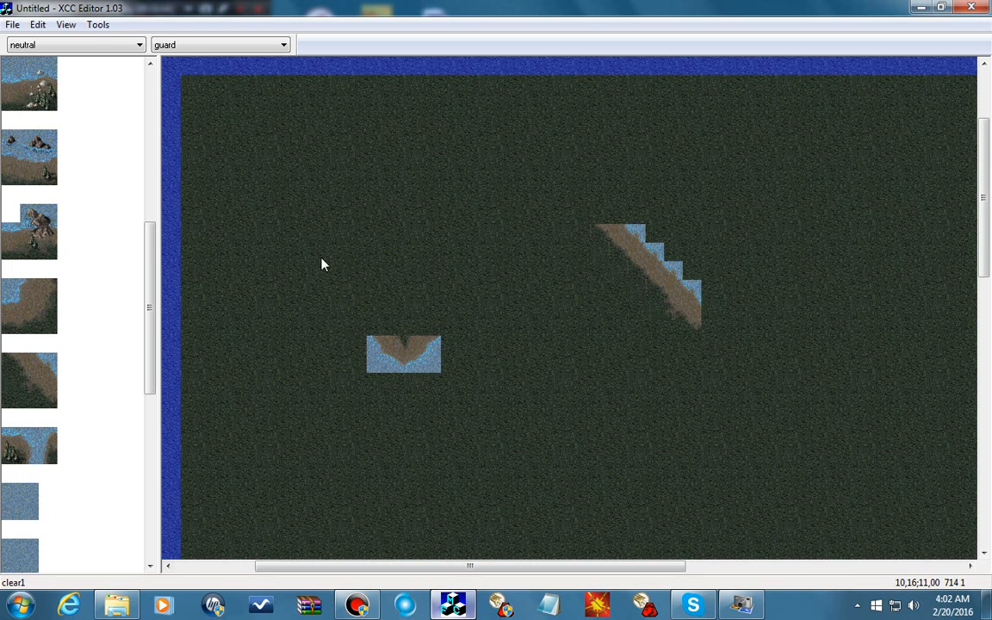
pyautogui.click(27, 88)
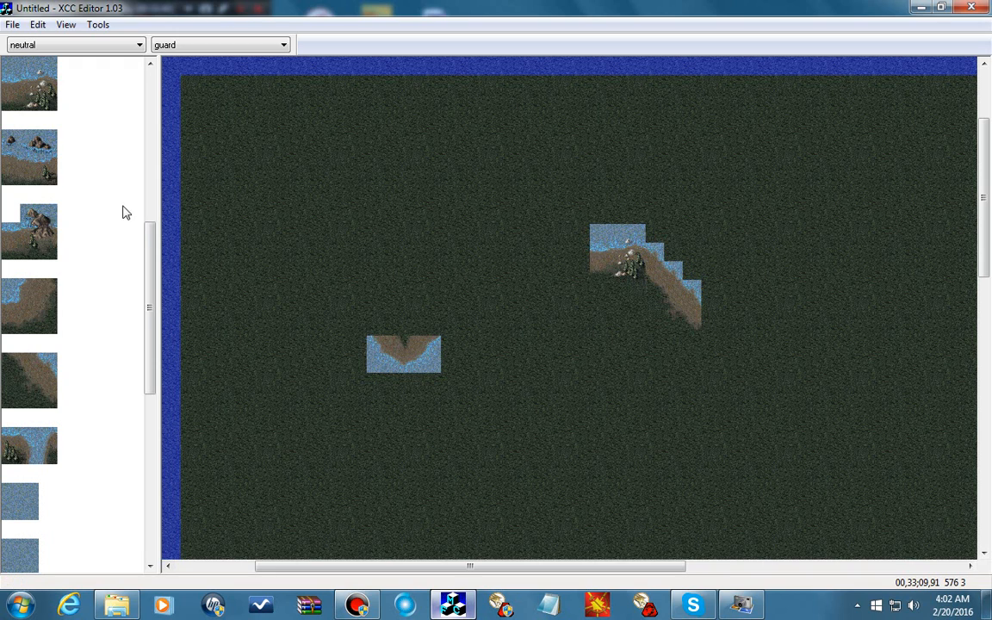
# - Extend the coast westward from the stony shore with a tree-covered shore piece and a narrow inlet piece joined to it
pyautogui.click(29, 462)
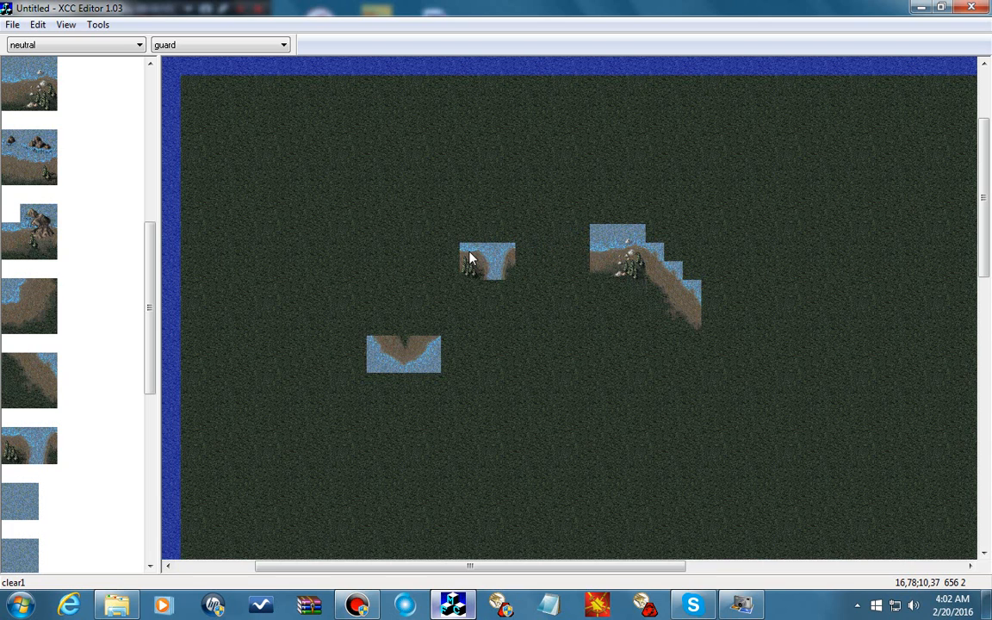
pyautogui.moveTo(144, 288); pyautogui.dragTo(96, 168)
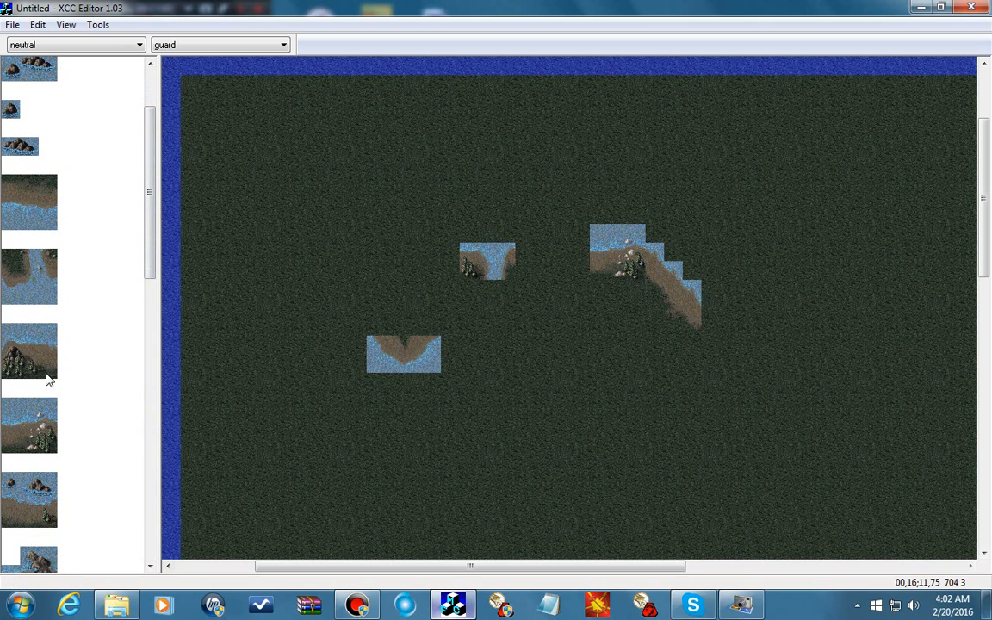
pyautogui.click(46, 371)
pyautogui.click(510, 244)
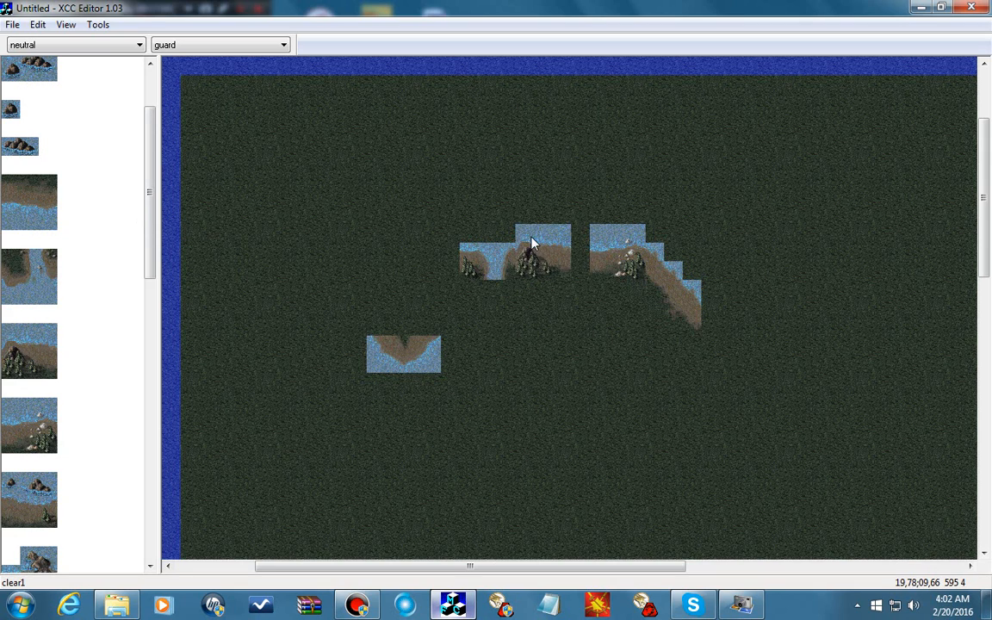
pyautogui.click(540, 243)
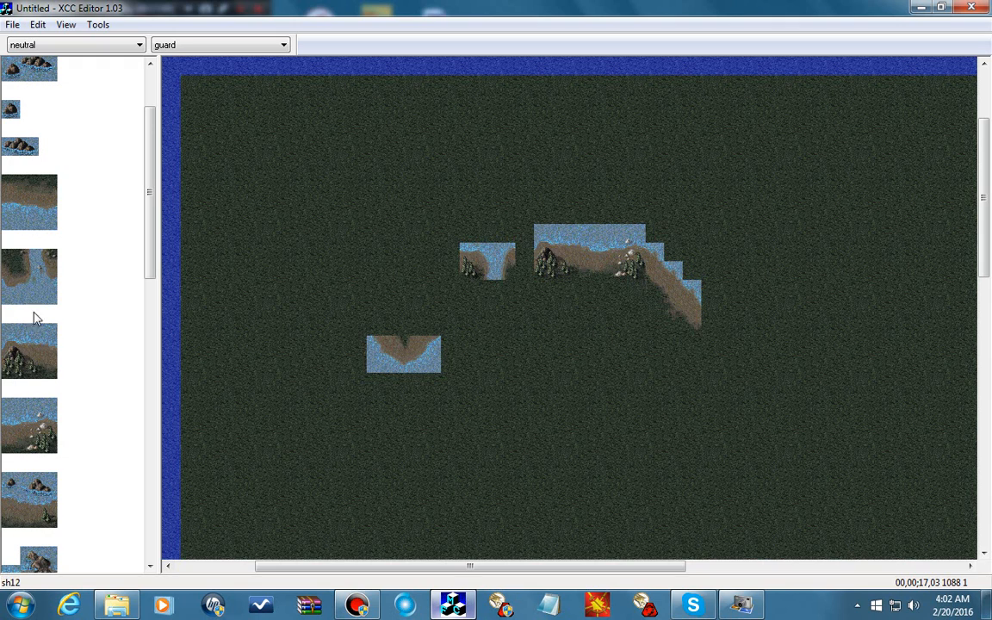
pyautogui.moveTo(155, 272); pyautogui.dragTo(89, 409)
pyautogui.click(483, 256)
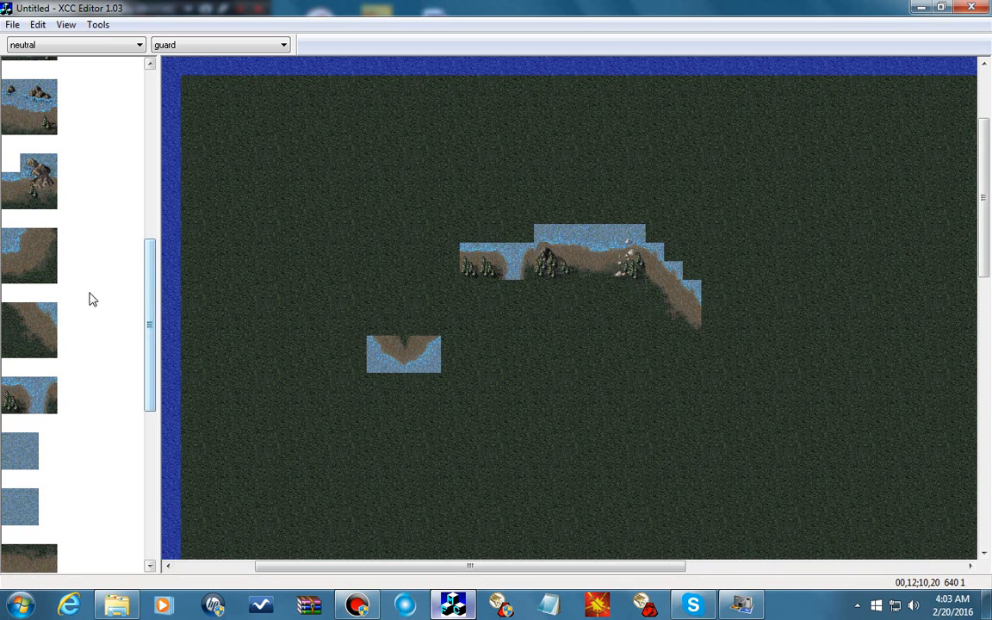
# - Overlay the coast between the inlet and the stony shore with the shore piece that has a large rock jutting into the water
pyautogui.moveTo(149, 326); pyautogui.dragTo(150, 278)
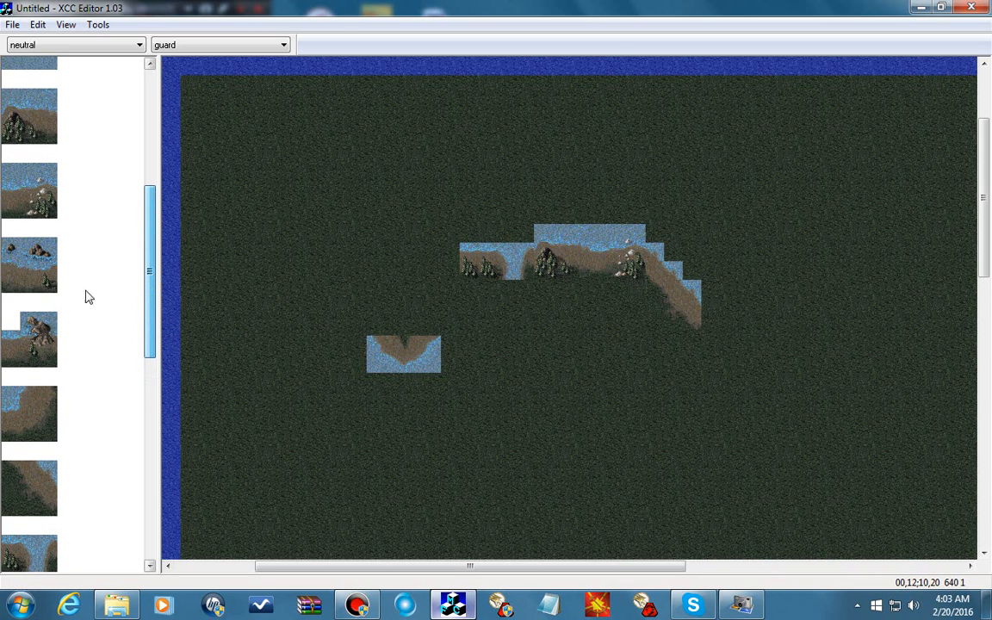
pyautogui.click(544, 229)
pyautogui.rightClick(617, 282)
pyautogui.moveTo(591, 252); pyautogui.dragTo(578, 287)
# - Extend the inlet's east bank southward with a column of overlapping vertical shore pieces that have water on their west side
pyautogui.scroll(-10, 111, 450)
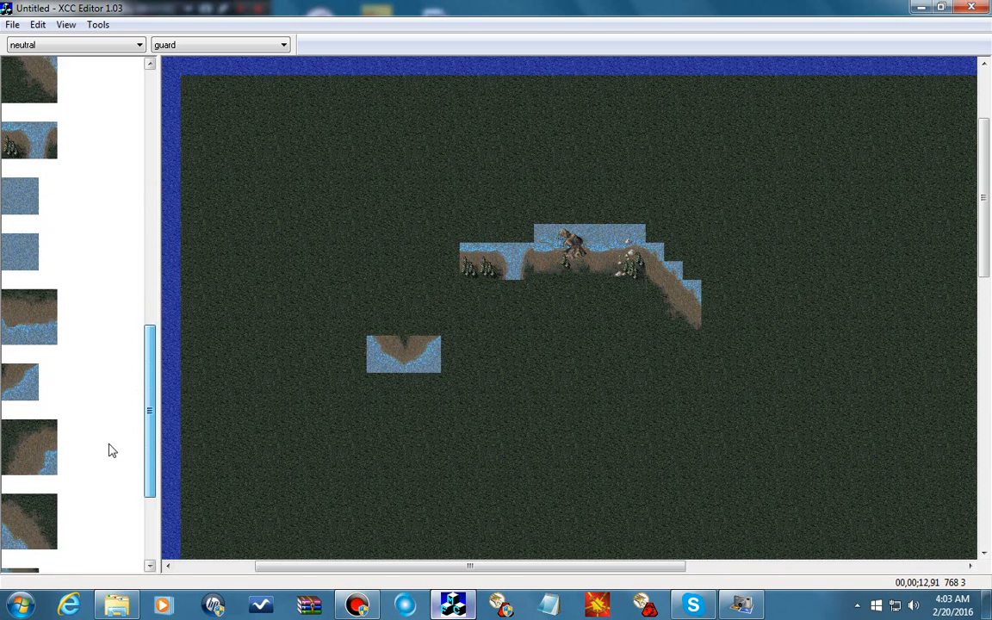
pyautogui.click(26, 554)
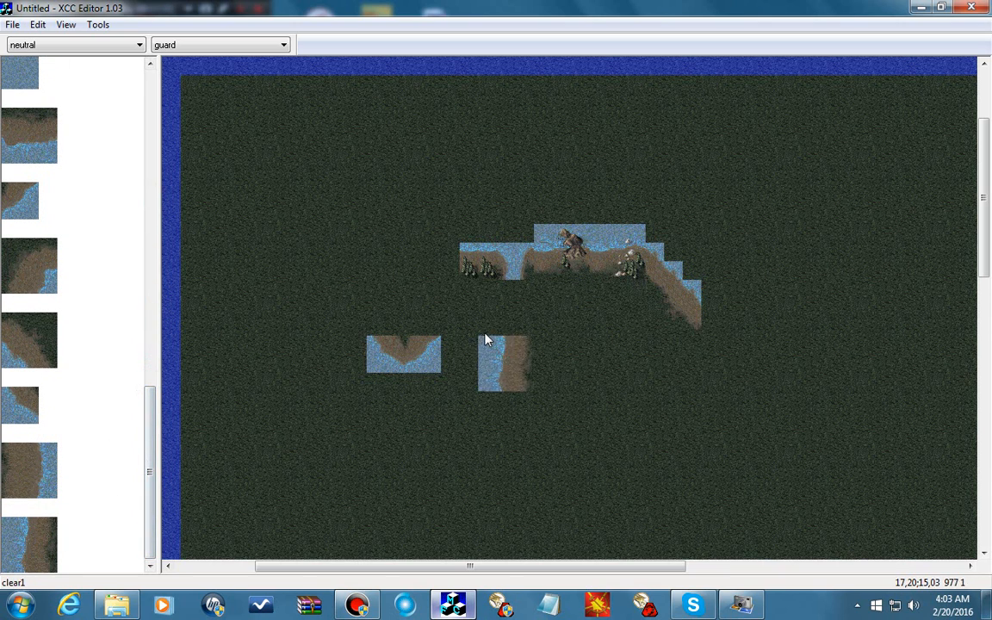
pyautogui.click(511, 279)
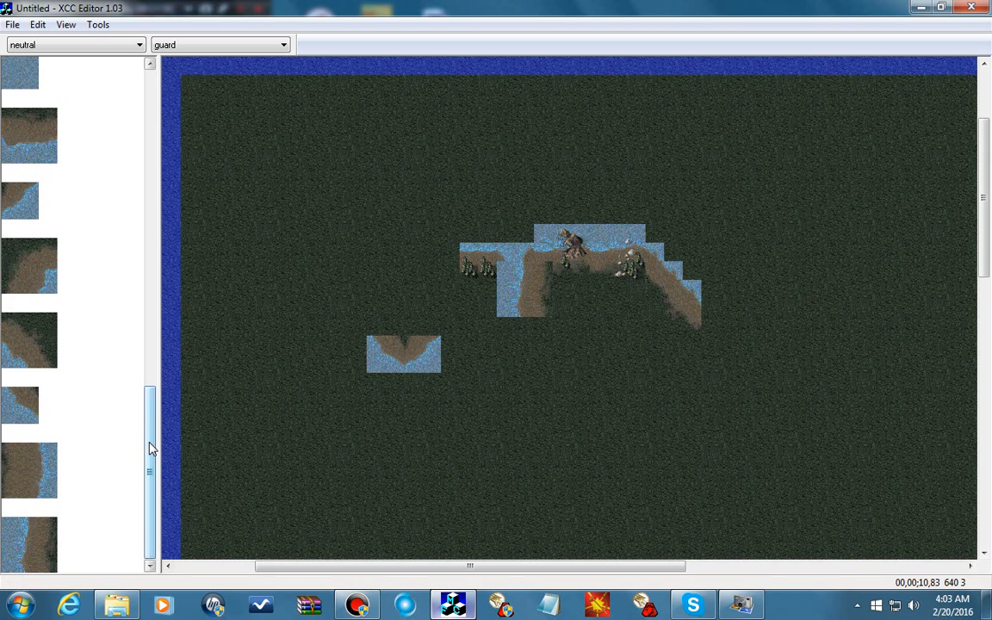
pyautogui.moveTo(150, 442)
pyautogui.mouseDown()
pyautogui.moveTo(150, 417)
pyautogui.moveTo(148, 428)
pyautogui.mouseUp()
pyautogui.click(32, 445)
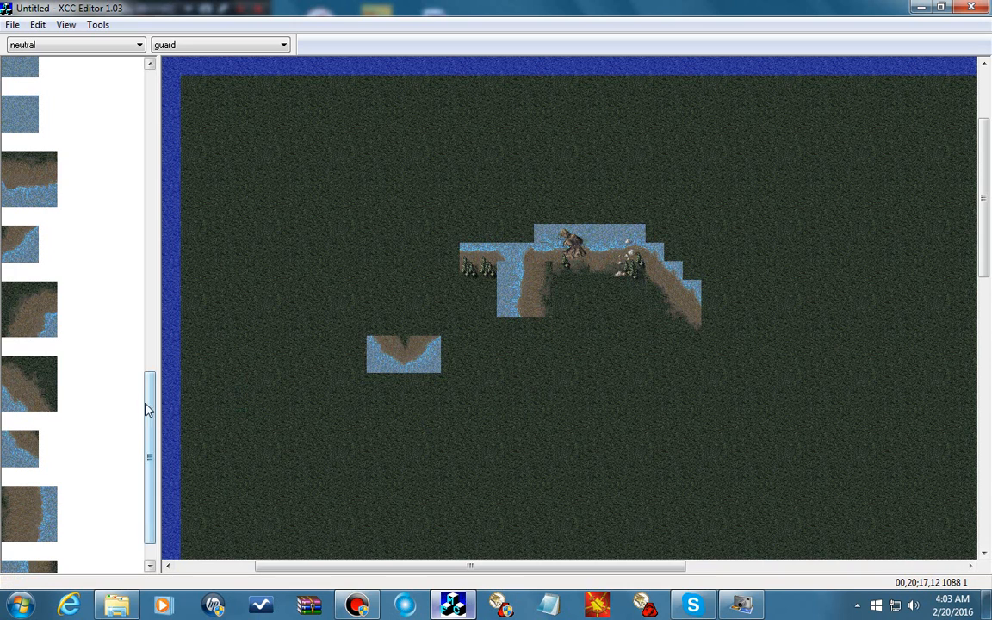
pyautogui.scroll(-2, 148, 411)
pyautogui.click(47, 531)
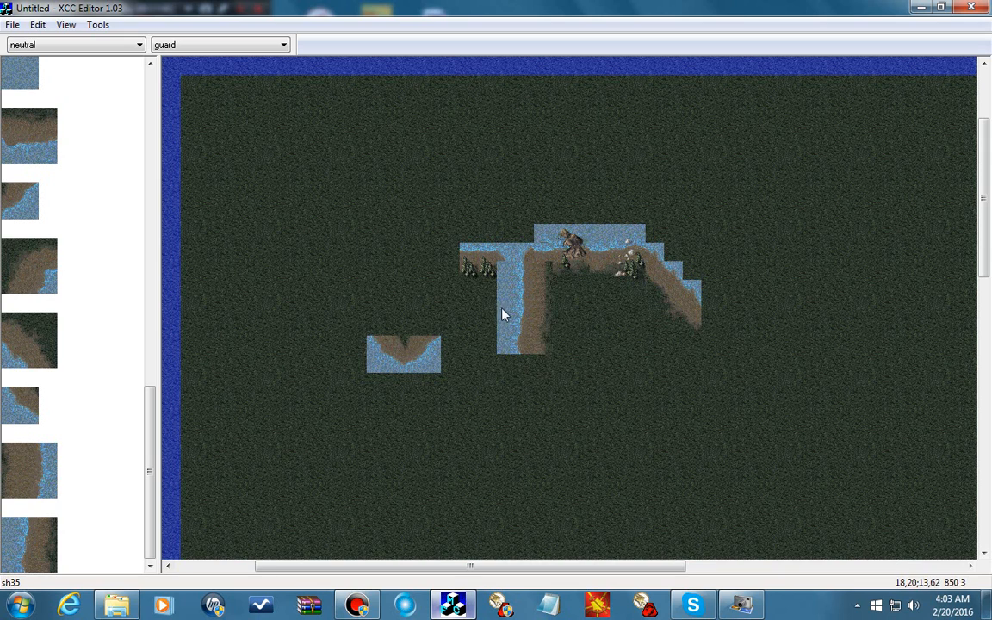
pyautogui.click(502, 322)
pyautogui.click(502, 348)
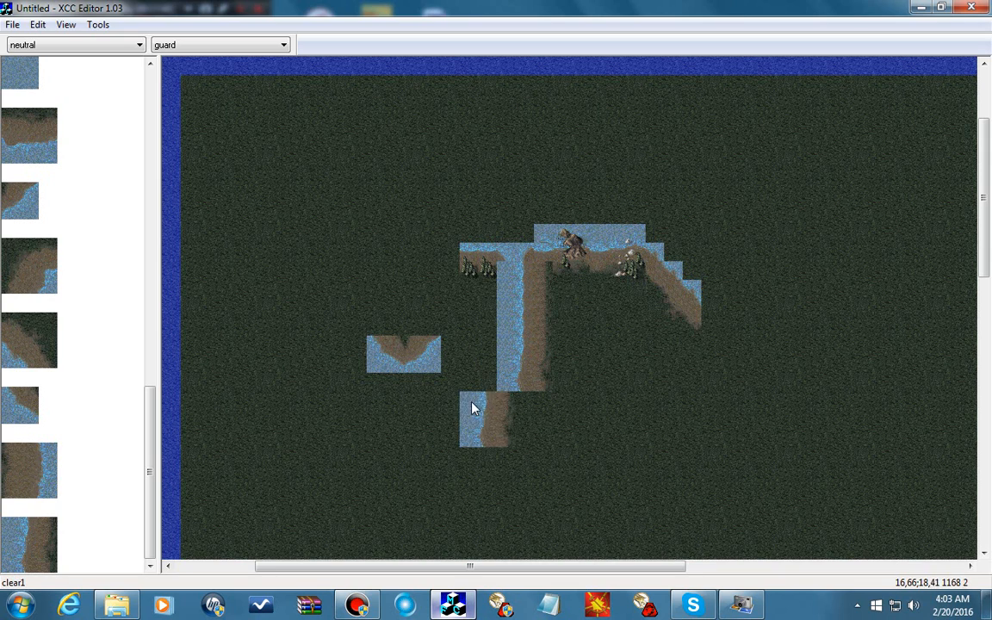
pyautogui.rightClick(478, 406)
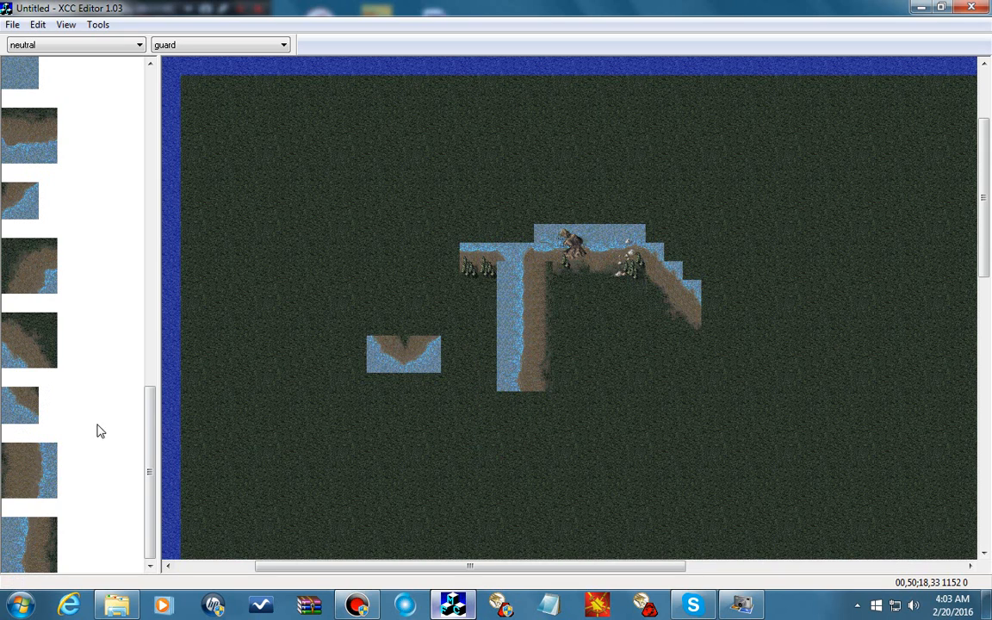
# - Overlay the lower diagonal shore on the land's east side with a vertical shore piece that has water on its east side
pyautogui.click(19, 486)
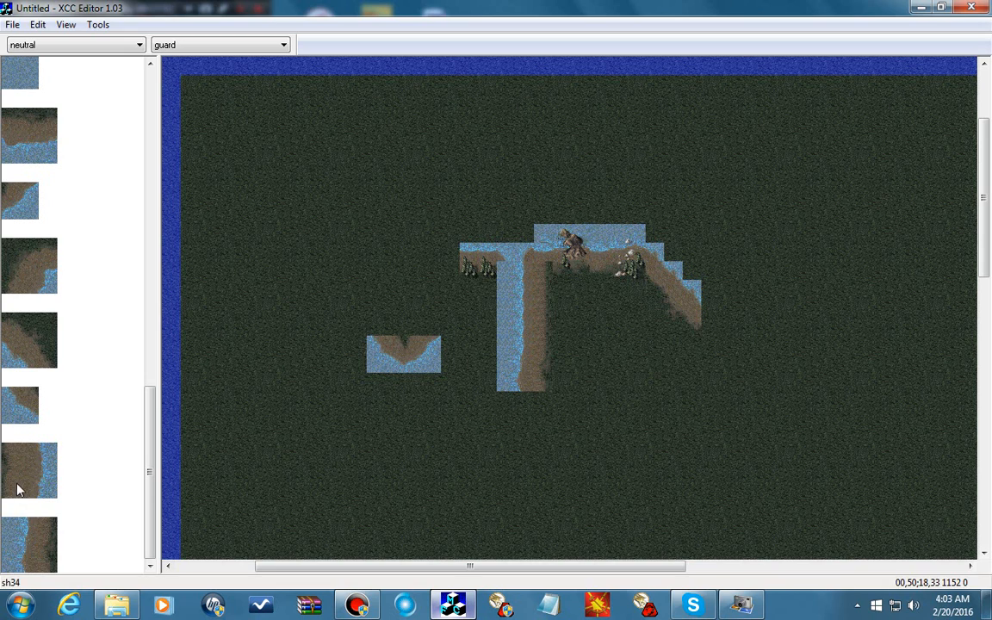
pyautogui.click(653, 282)
pyautogui.rightClick(678, 277)
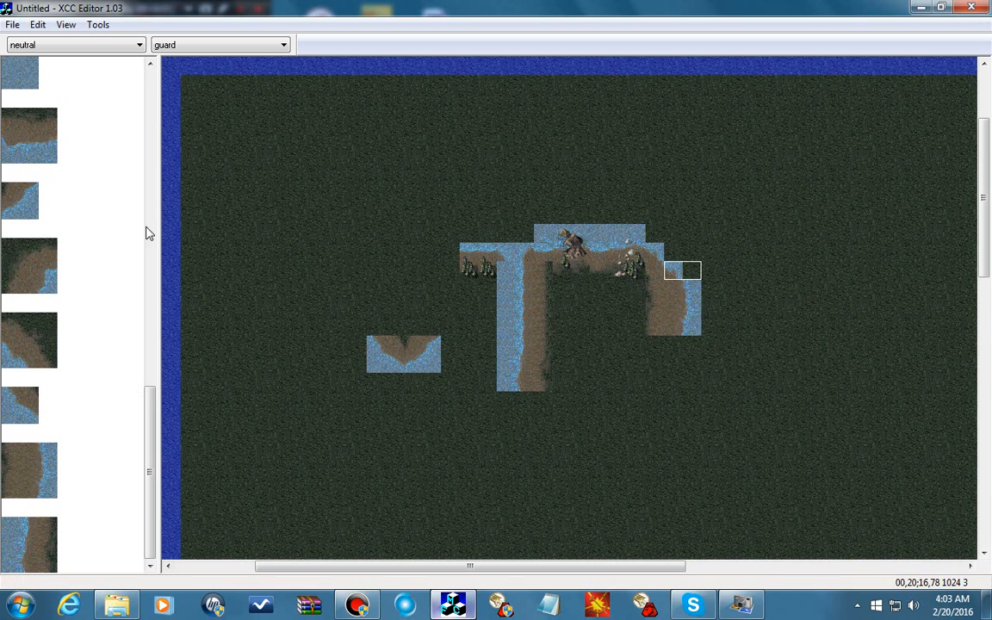
# - Close the shoreline into an island with a southeast corner piece, overlapping south shore pieces and a southwest corner piece
pyautogui.click(658, 348)
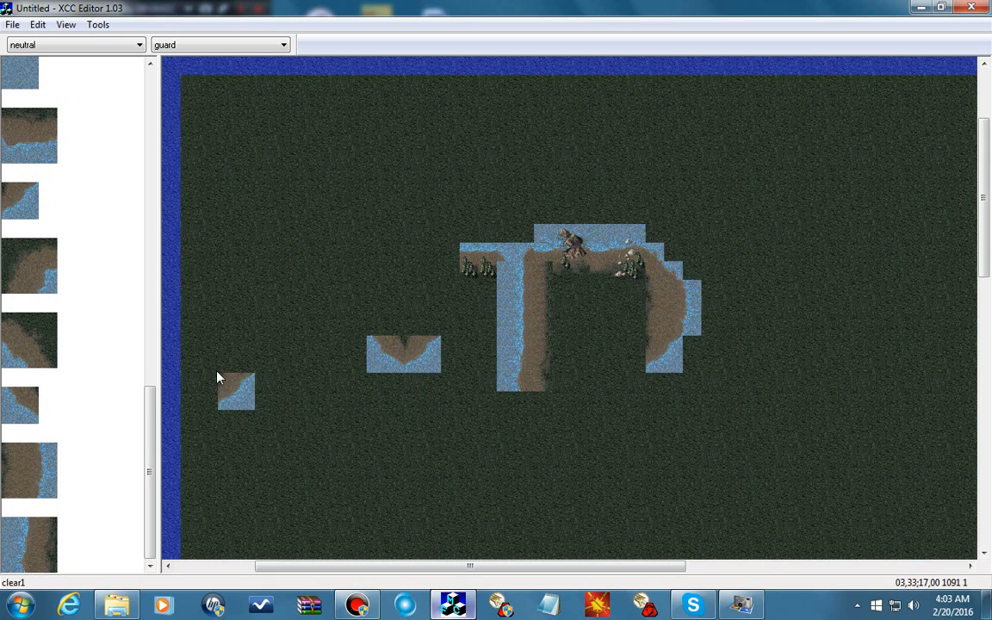
pyautogui.click(31, 141)
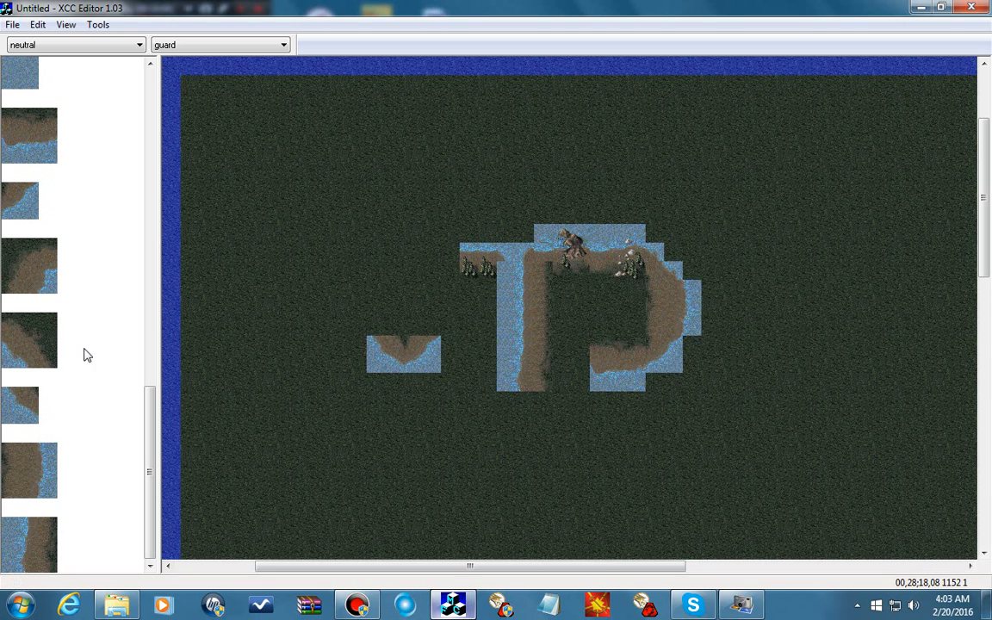
pyautogui.moveTo(148, 436); pyautogui.dragTo(95, 159)
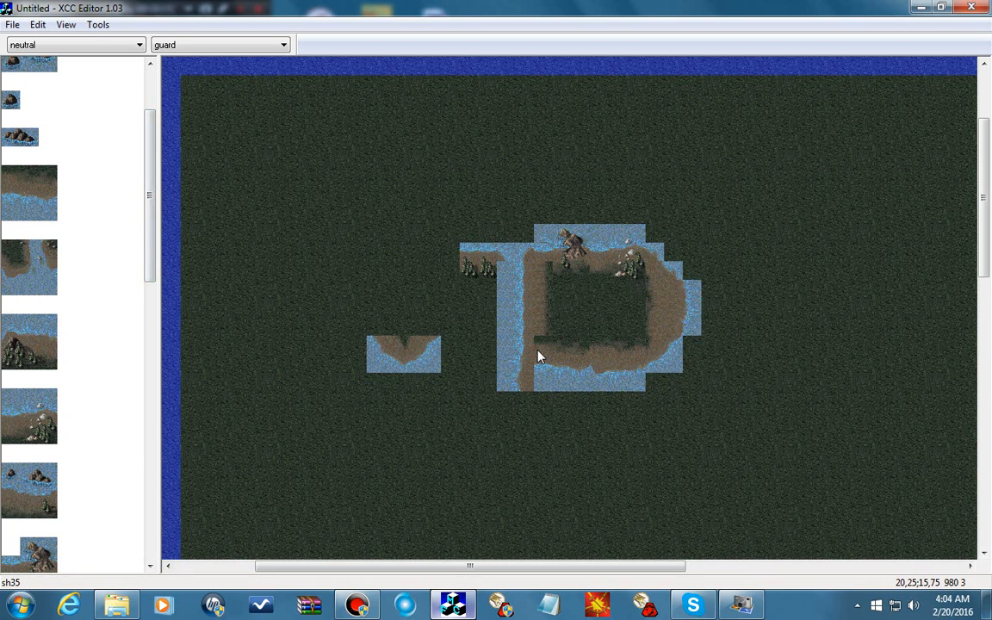
pyautogui.moveTo(151, 237); pyautogui.dragTo(160, 500)
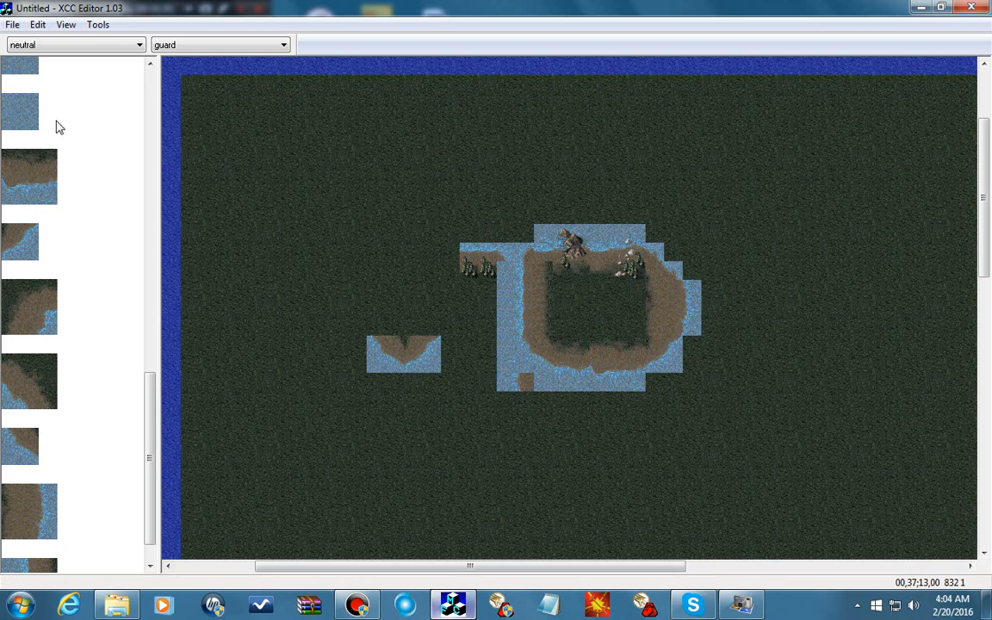
# - Load the general templates and place the white rock tile on the island's northwest inner corner as a marker
pyautogui.moveTo(150, 442); pyautogui.dragTo(83, 125)
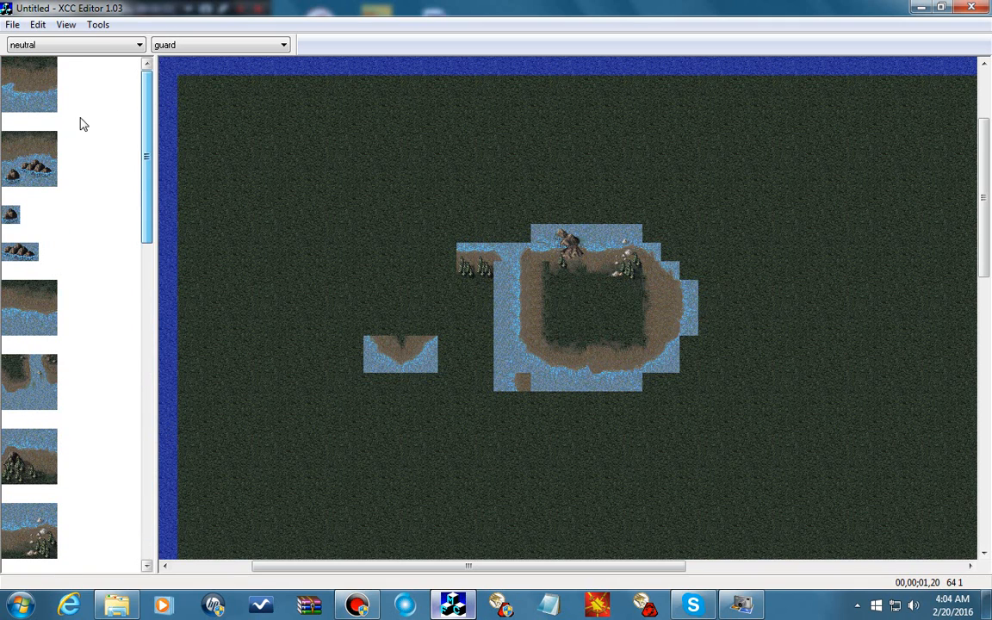
pyautogui.rightClick(80, 125)
pyautogui.click(93, 132)
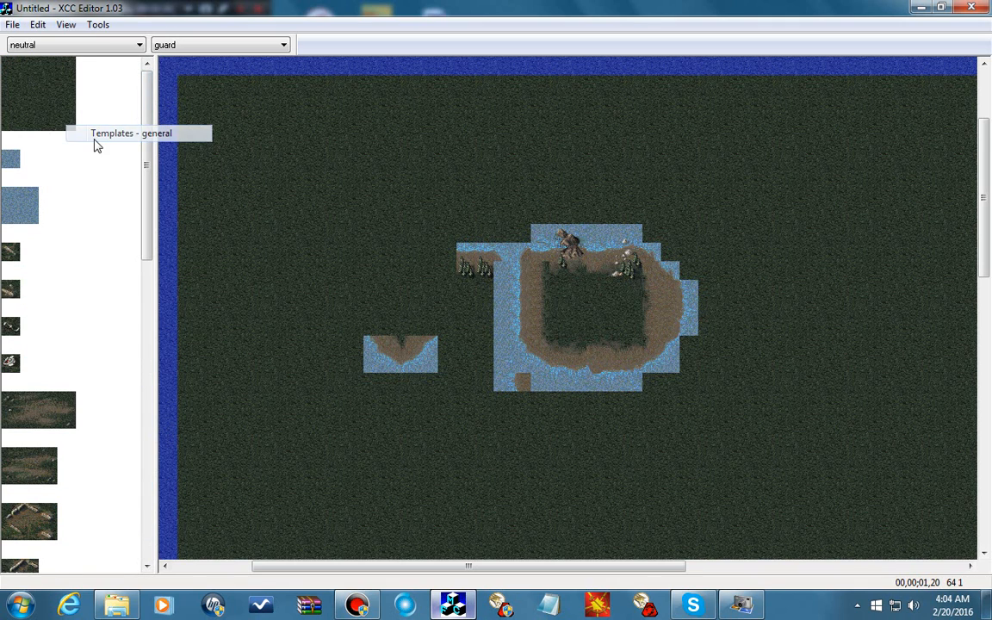
pyautogui.click(8, 368)
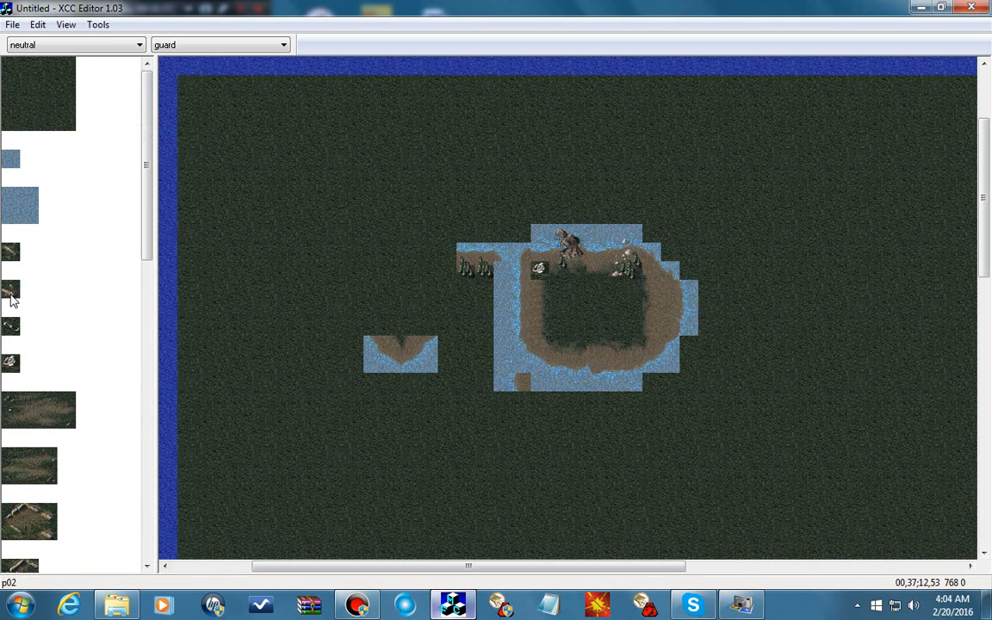
# - Return to the shore templates and place the curved shore piece with water in its northwest corner on open land northwest of the island
pyautogui.rightClick(113, 216)
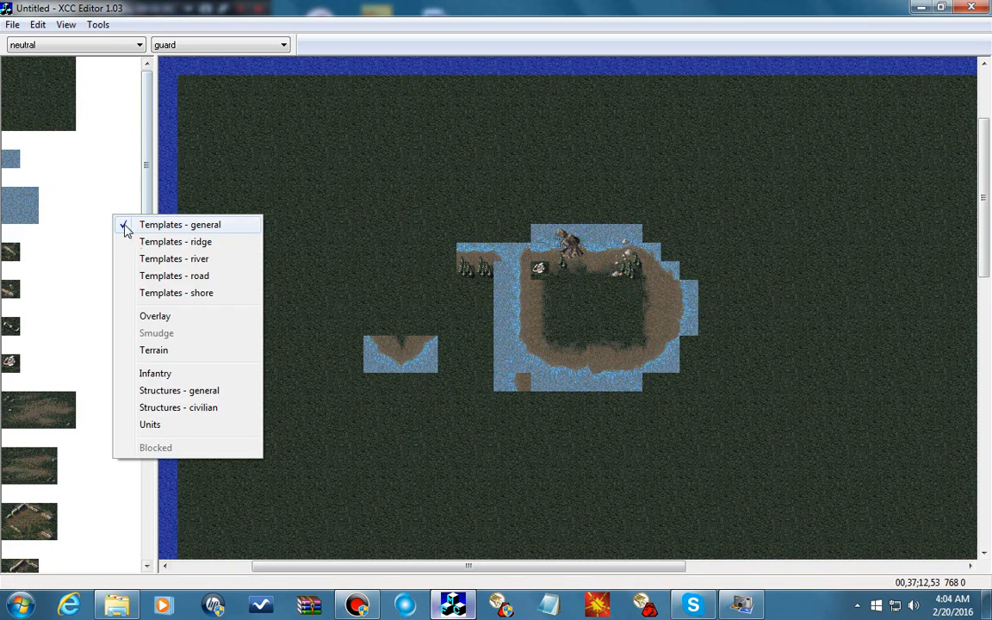
pyautogui.click(162, 292)
pyautogui.moveTo(149, 195); pyautogui.dragTo(146, 358)
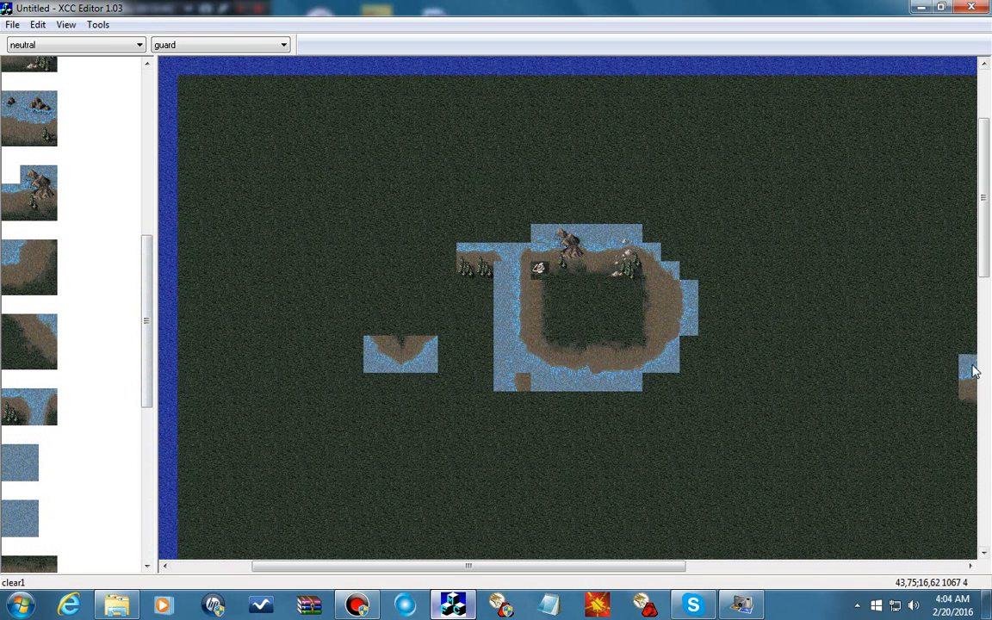
pyautogui.moveTo(311, 181)
pyautogui.mouseDown()
pyautogui.moveTo(310, 194)
pyautogui.moveTo(304, 178)
pyautogui.mouseUp()
pyautogui.click(295, 173)
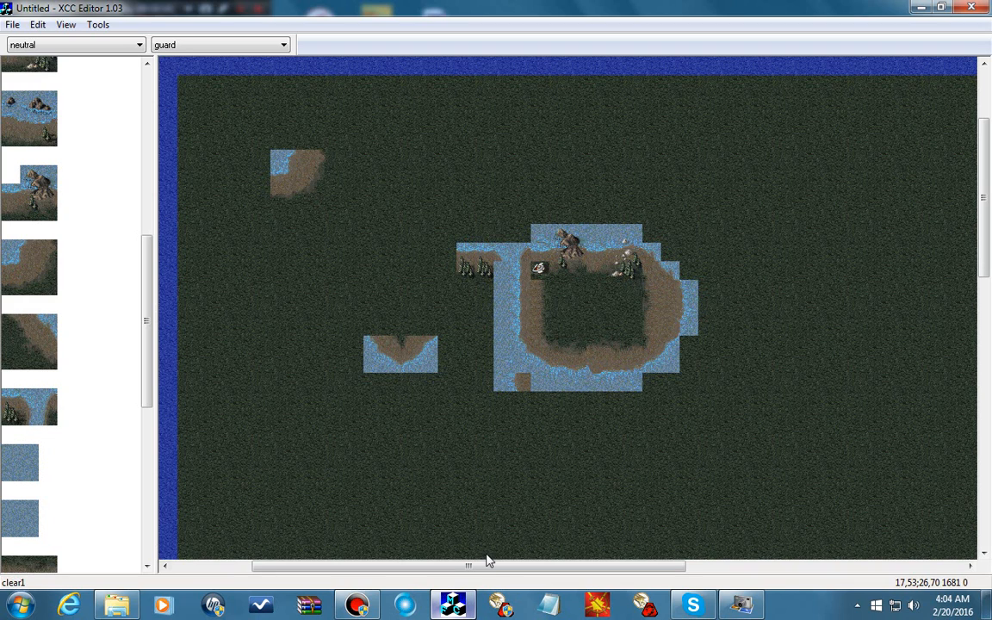
# - Place the same curved shore piece over the map's northwest corner so that it overlaps the first cells
pyautogui.moveTo(491, 566); pyautogui.dragTo(461, 569)
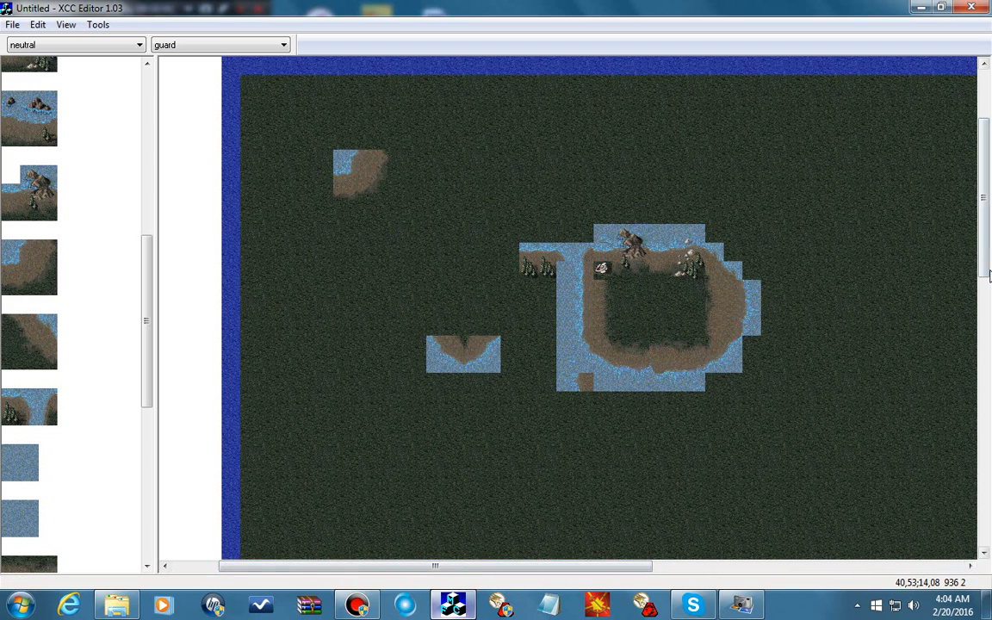
pyautogui.scroll(3, 667, 376)
pyautogui.click(26, 250)
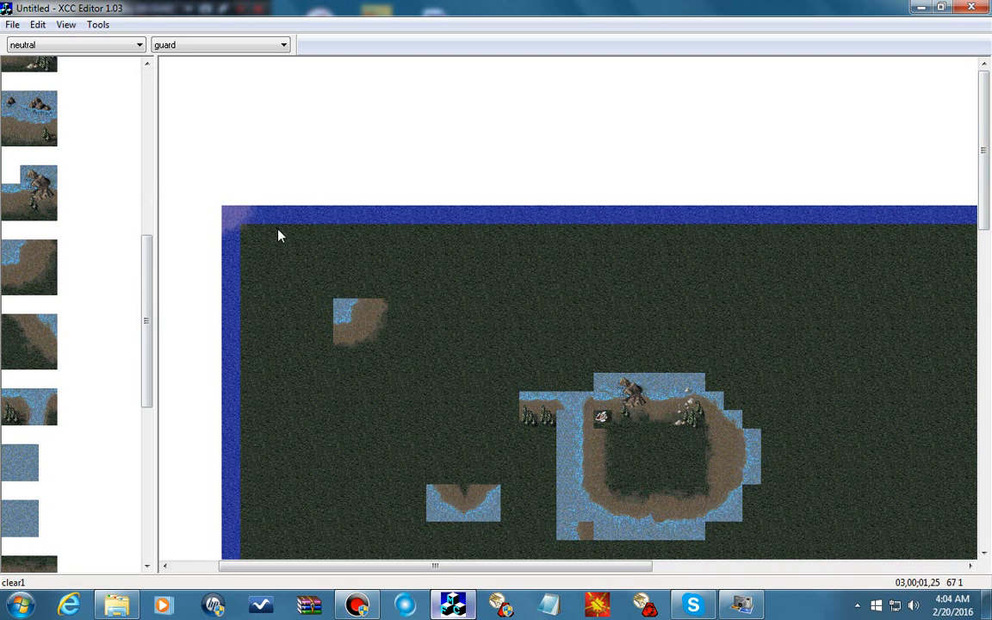
# - Save the map as scg20ea in the CNCrecord folder, replacing the existing file
pyautogui.click(12, 24)
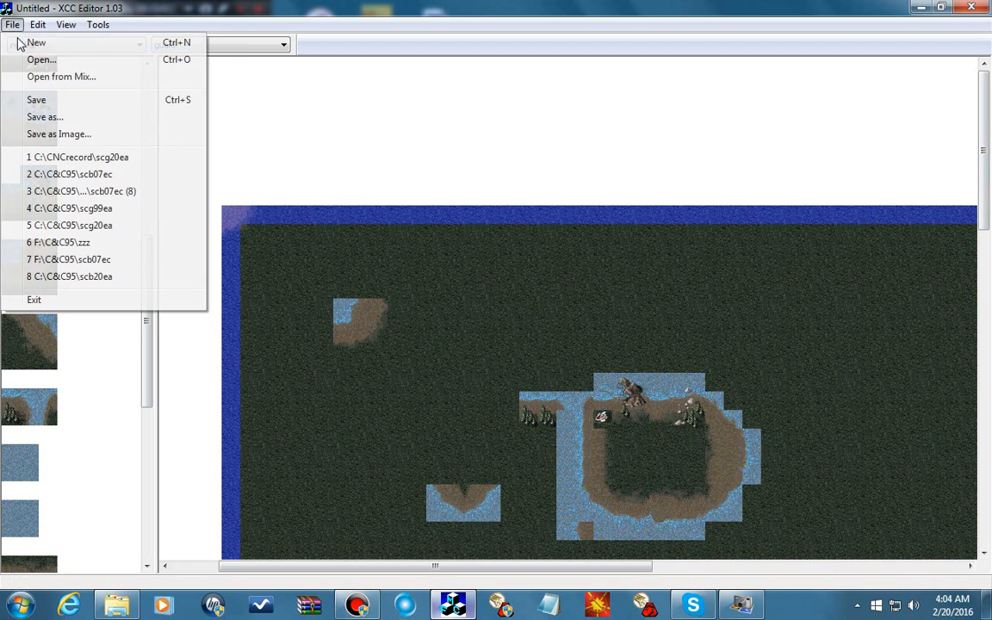
pyautogui.click(39, 115)
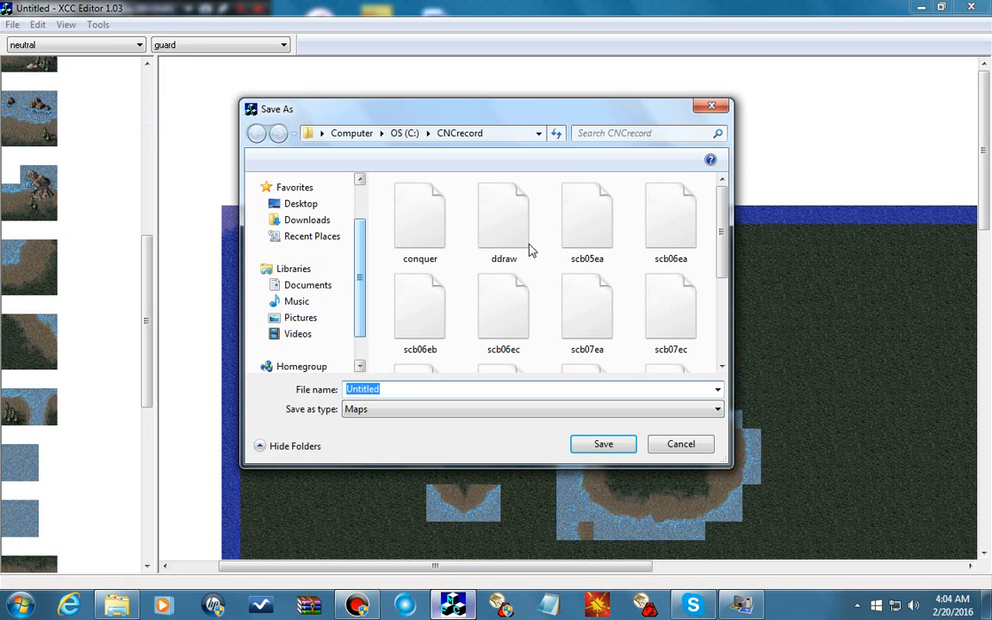
pyautogui.click(593, 322)
pyautogui.scroll(-2, 589, 327)
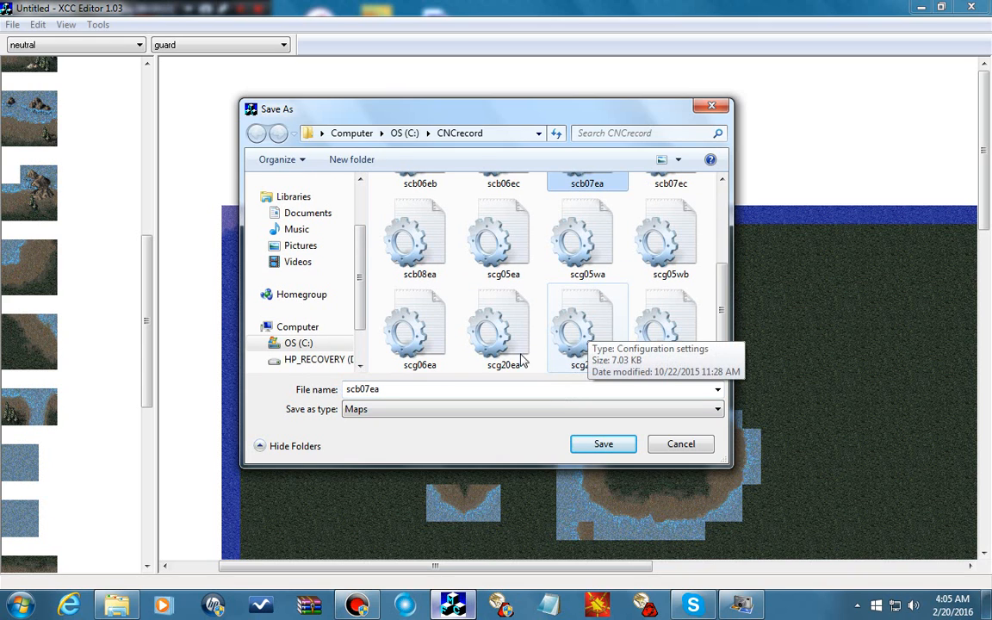
pyautogui.click(521, 361)
pyautogui.click(592, 443)
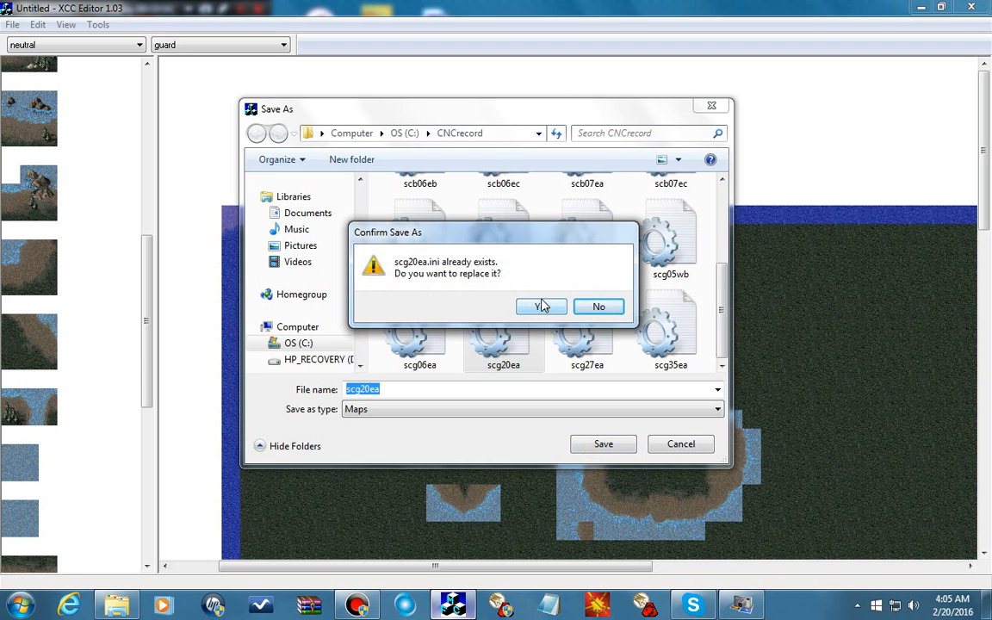
pyautogui.click(542, 308)
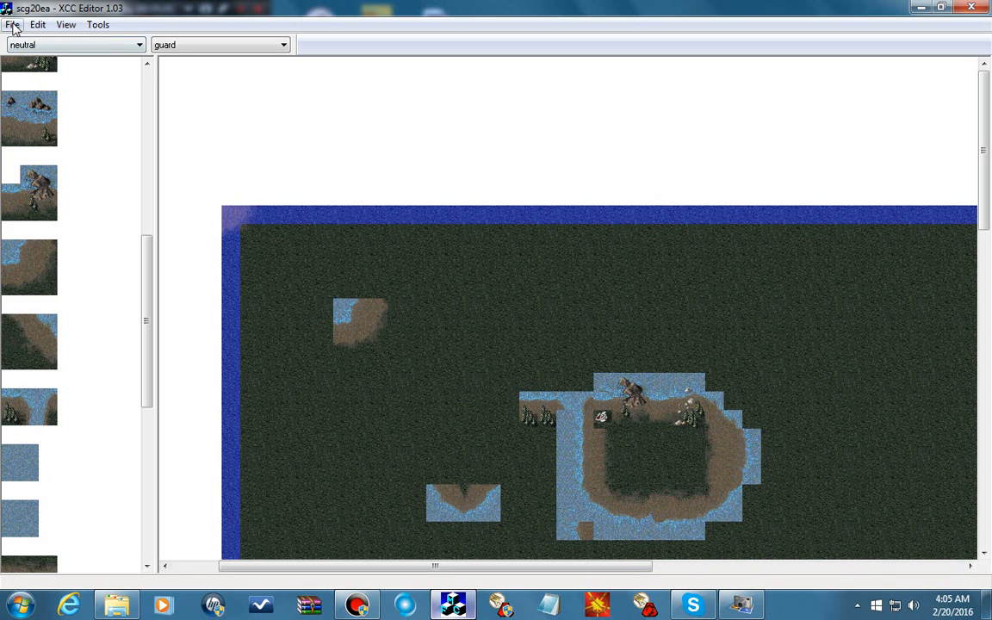
# - Switch to the CNCrecord folder and open the scg20ea BIN file in the XVI32 hex editor
pyautogui.click(923, 8)
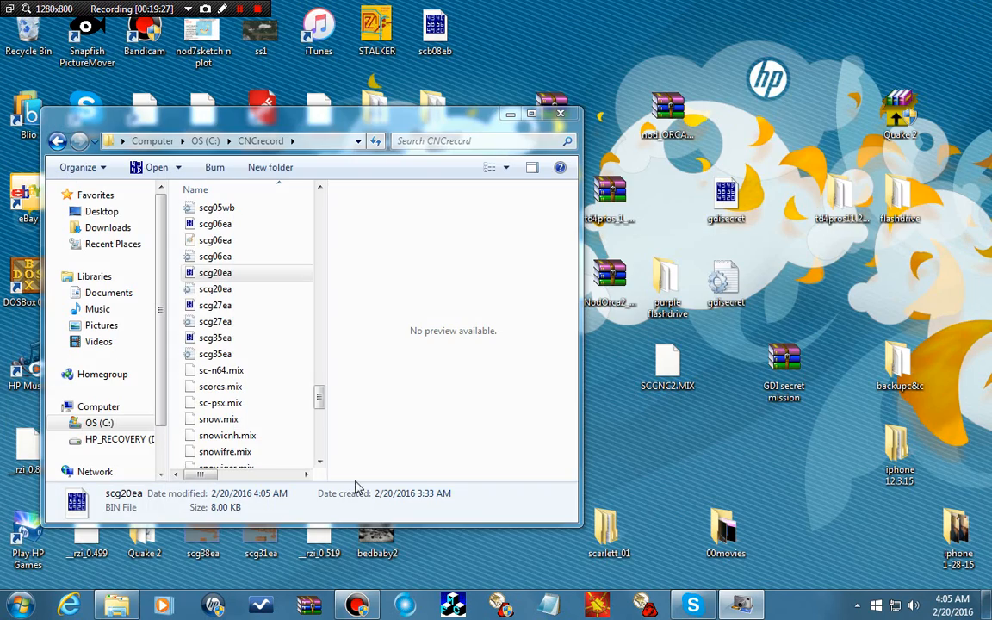
pyautogui.click(227, 277)
pyautogui.doubleClick(226, 273)
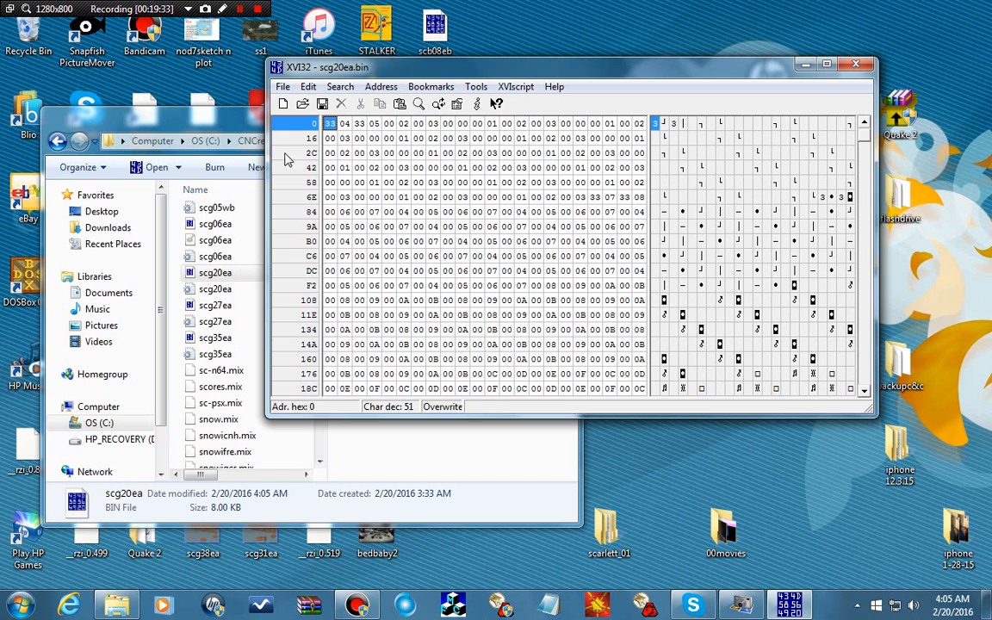
# - Search scg20ea.bin for the hex string 46, repeating the search from the start of the file
pyautogui.click(340, 87)
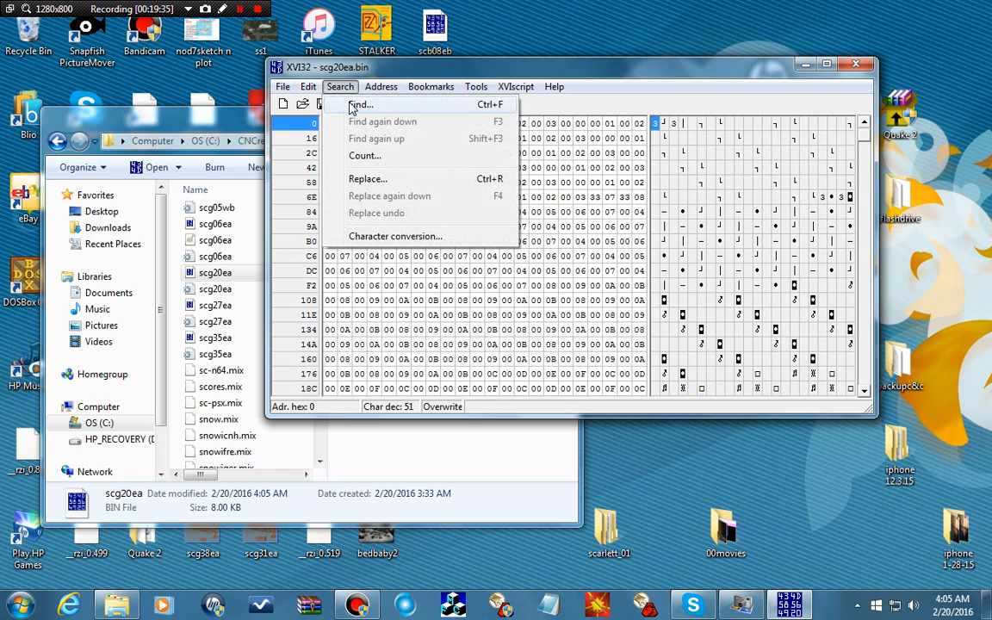
pyautogui.click(358, 104)
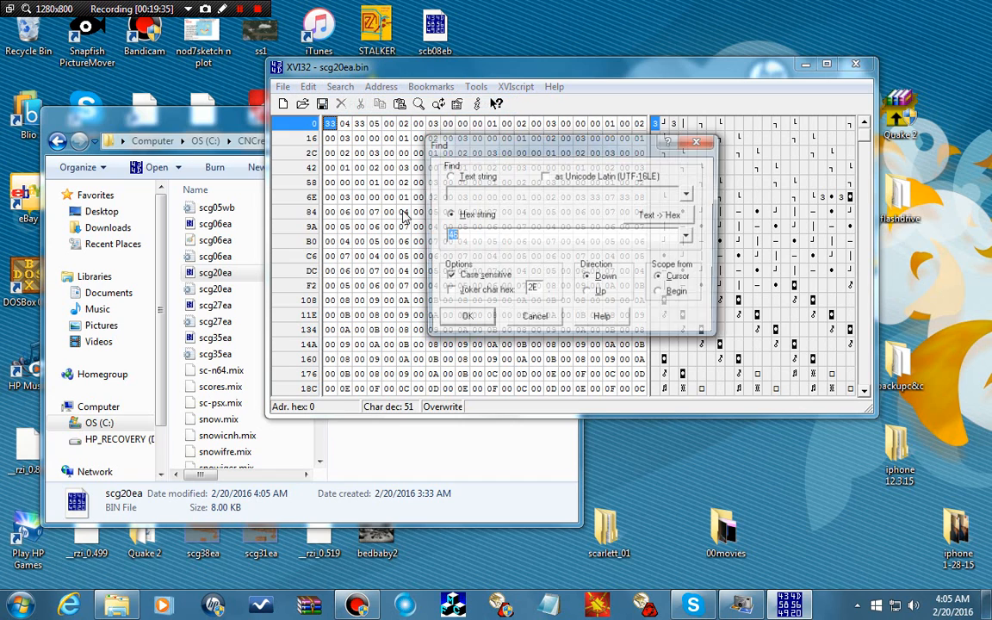
pyautogui.click(456, 319)
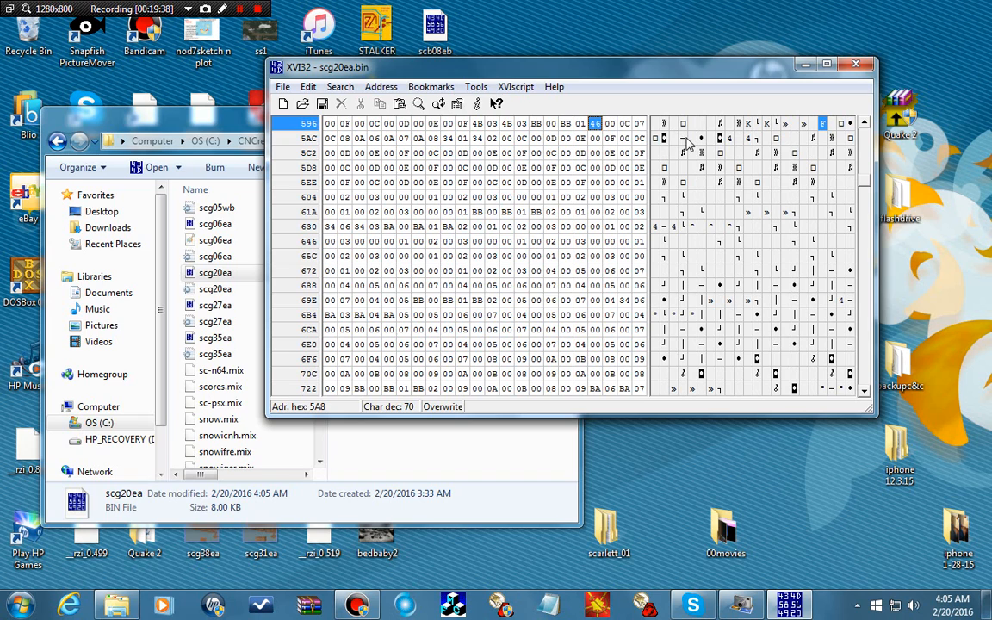
pyautogui.hotkey('ctrl', 'Home')
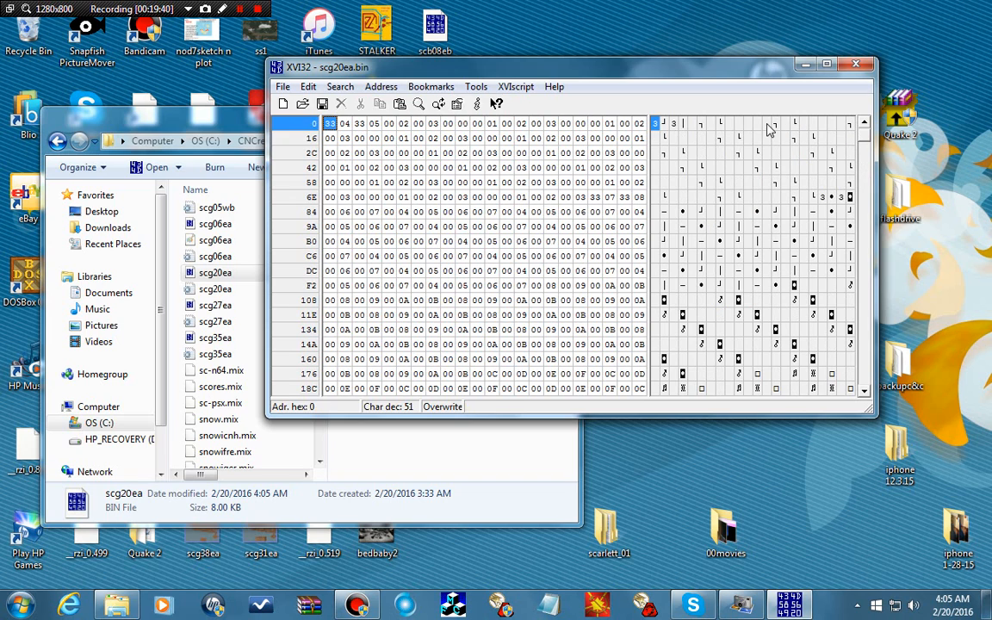
pyautogui.press('F3')
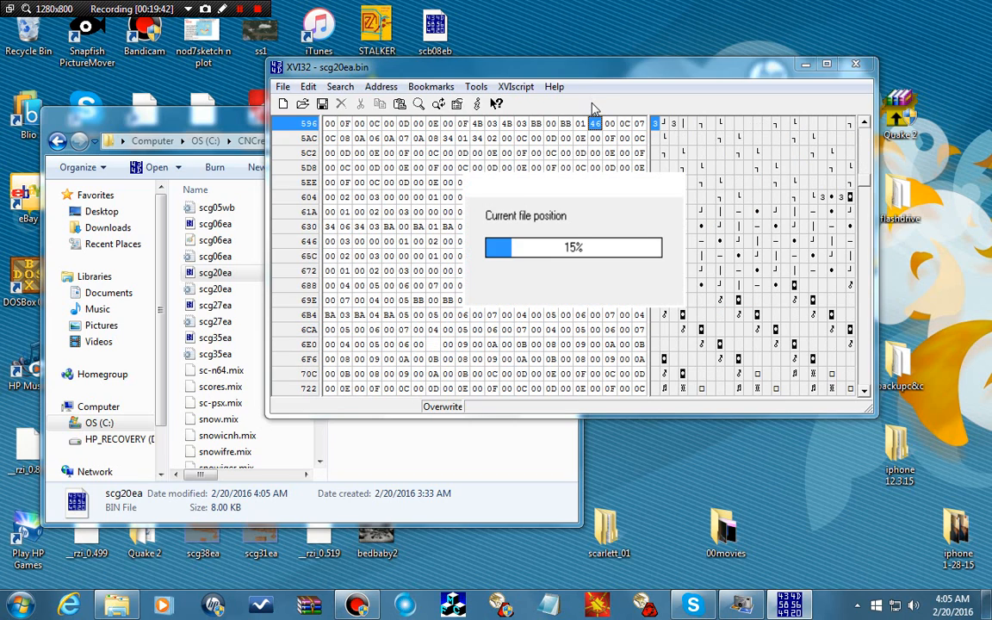
# - Overwrite the found bytes 46 00 with 33 04, then save scg20ea.bin and close the hex editor
pyautogui.write('33 0')
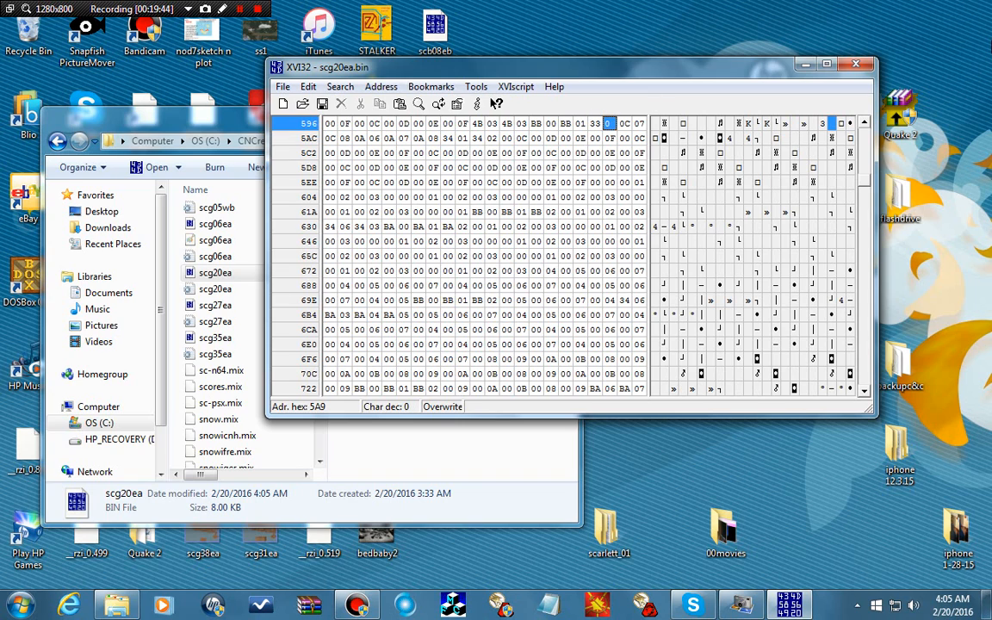
pyautogui.write('4')
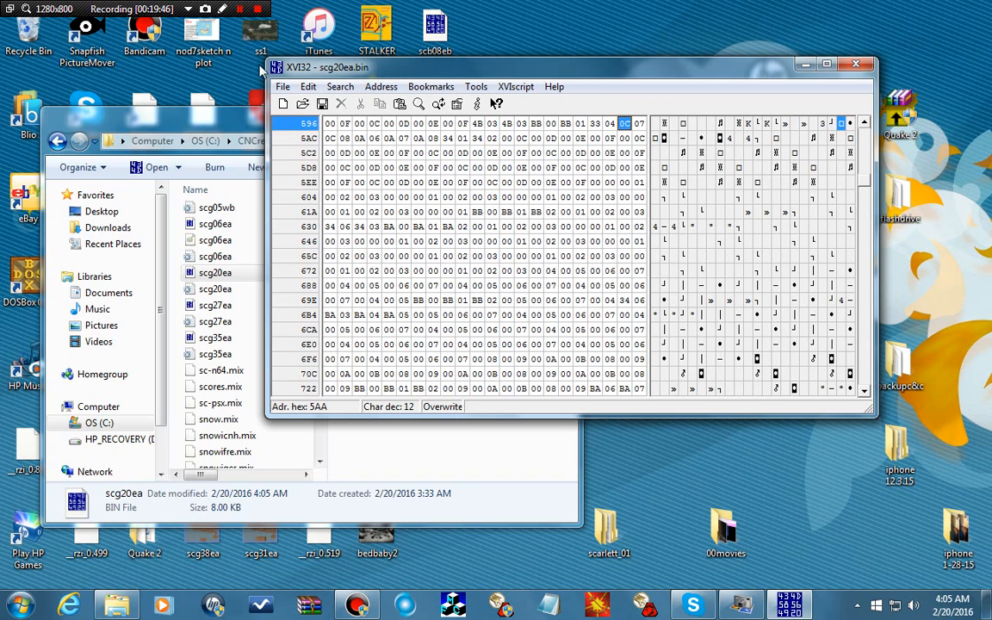
pyautogui.click(282, 86)
pyautogui.click(306, 183)
pyautogui.click(855, 64)
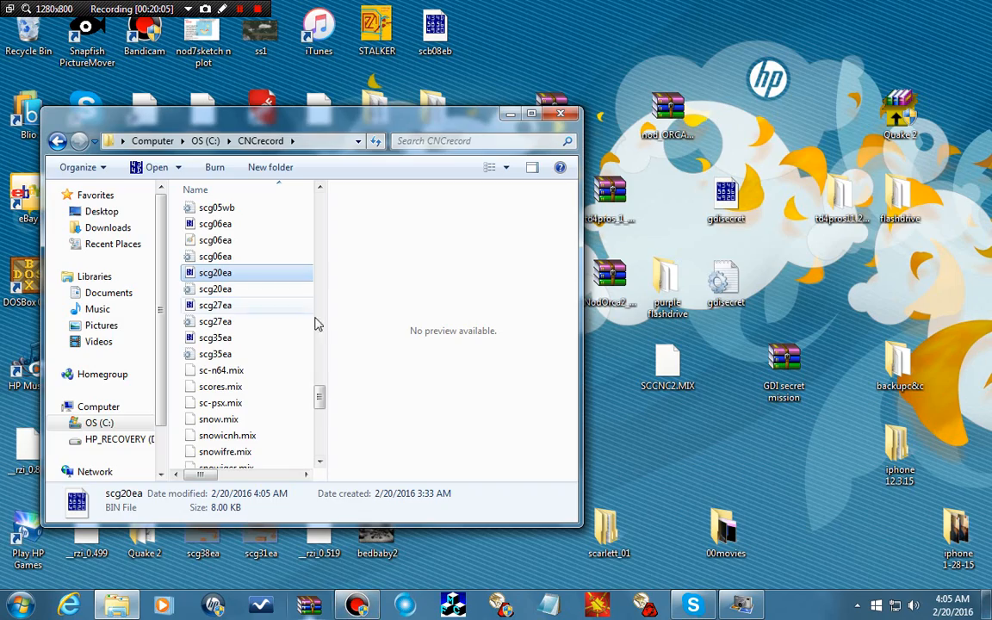
# - Switch back to XCC Editor, reopen C:\CNCrecord\scg20ea and check the curved shore piece northwest of the island
pyautogui.moveTo(321, 394); pyautogui.dragTo(336, 207)
pyautogui.scroll(-2, 336, 207)
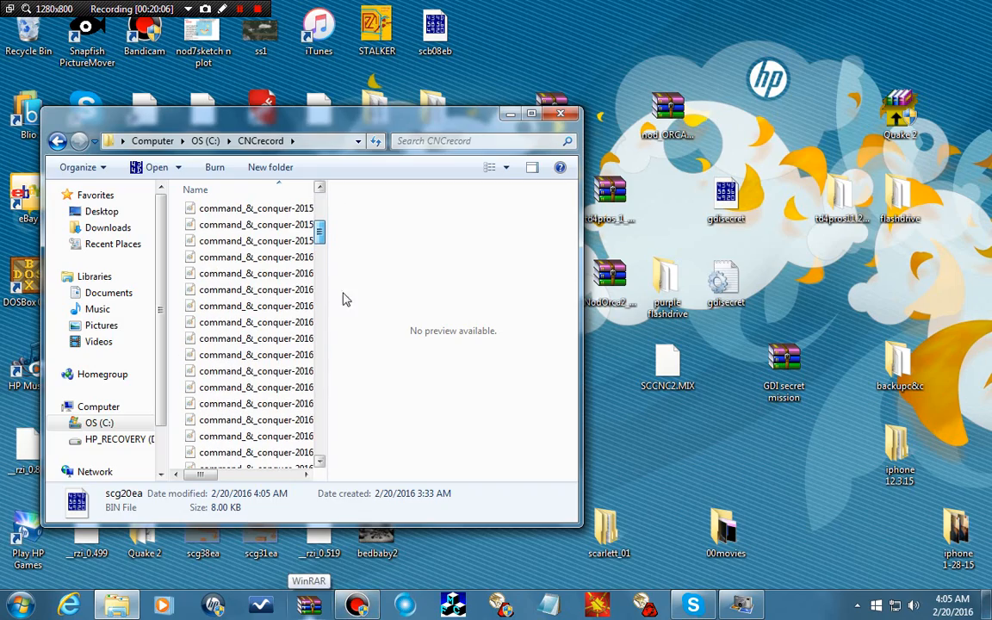
pyautogui.click(453, 605)
pyautogui.click(12, 25)
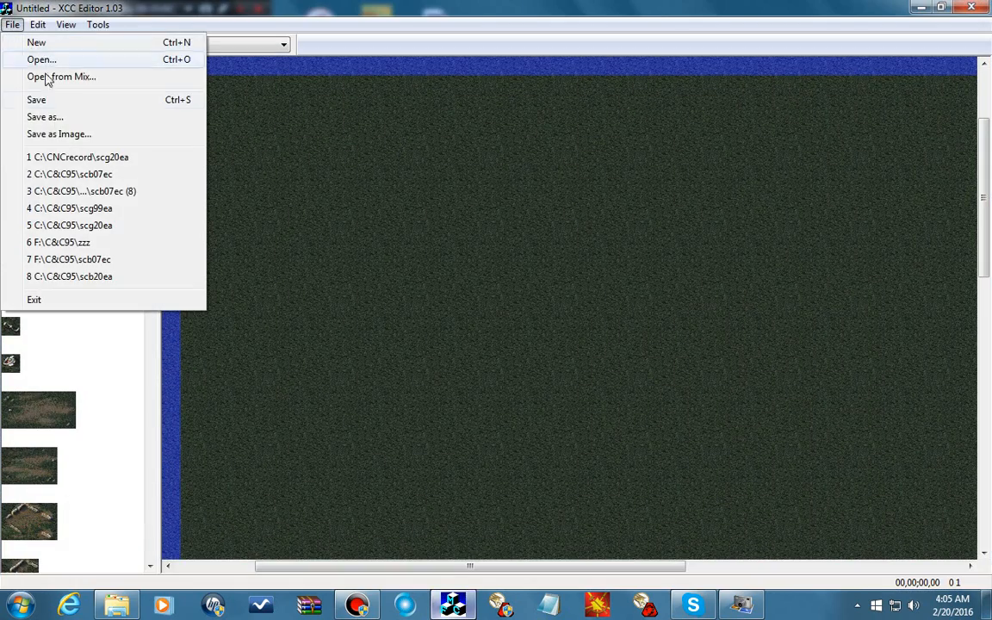
pyautogui.click(67, 160)
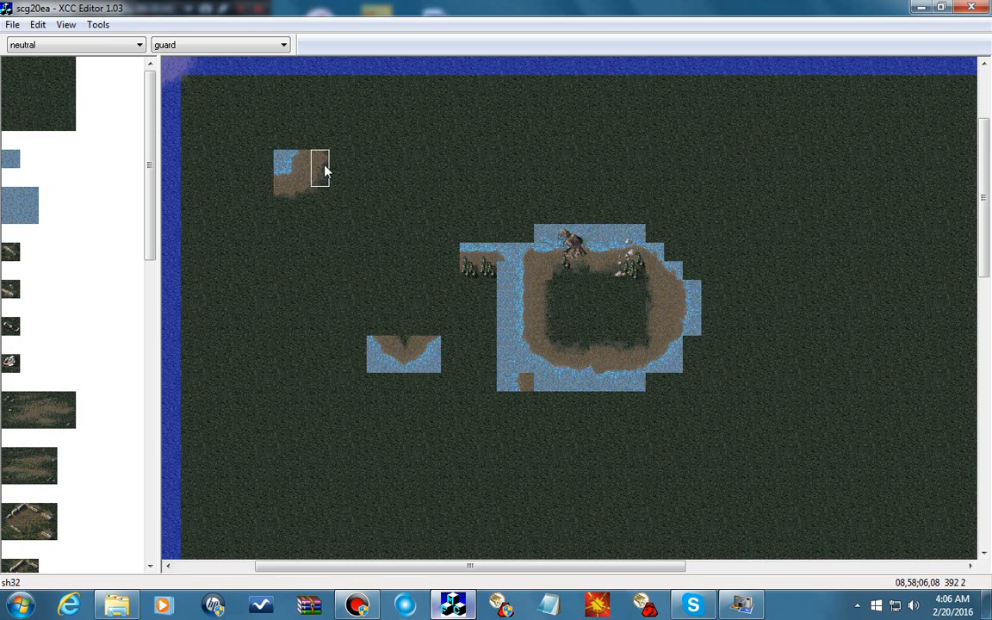
pyautogui.click(299, 179)
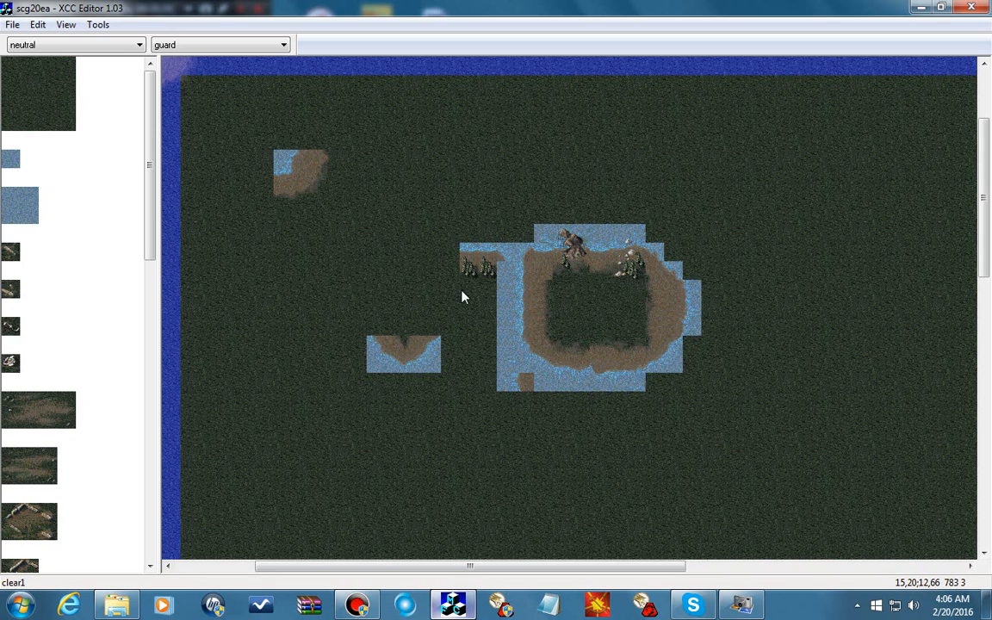
# - Plant a small conifer cluster from the terrain objects on the island's northwest inner corner and a single conifer beside the large rock
pyautogui.rightClick(42, 260)
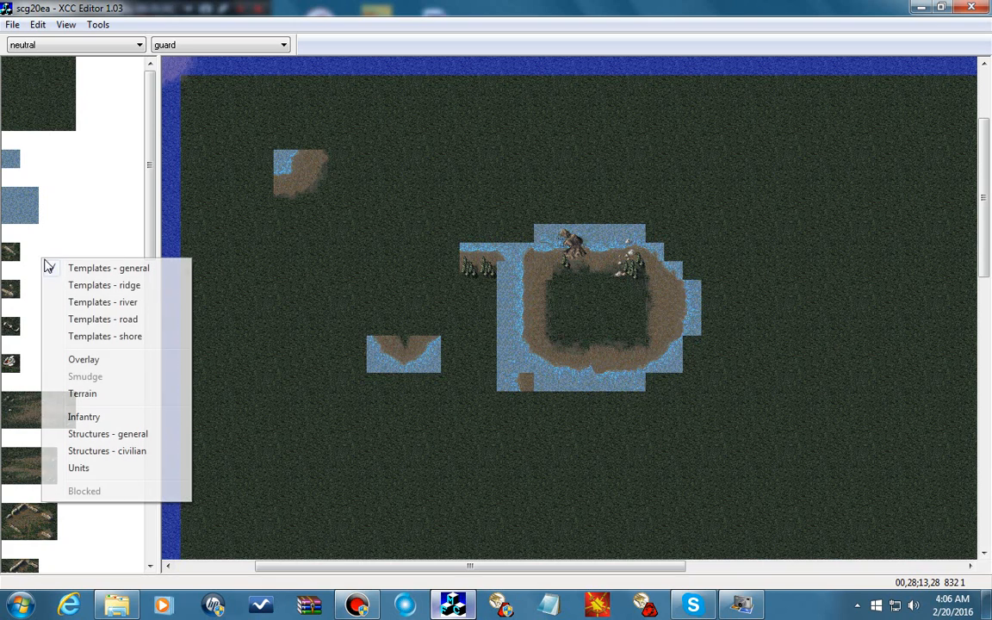
pyautogui.click(83, 393)
pyautogui.moveTo(150, 253); pyautogui.dragTo(155, 539)
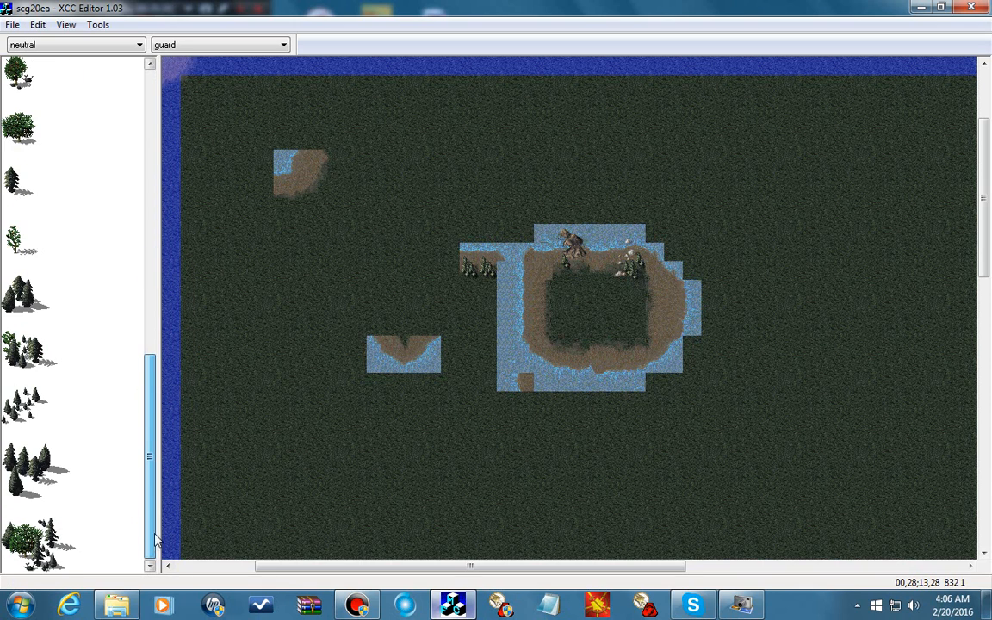
pyautogui.click(26, 284)
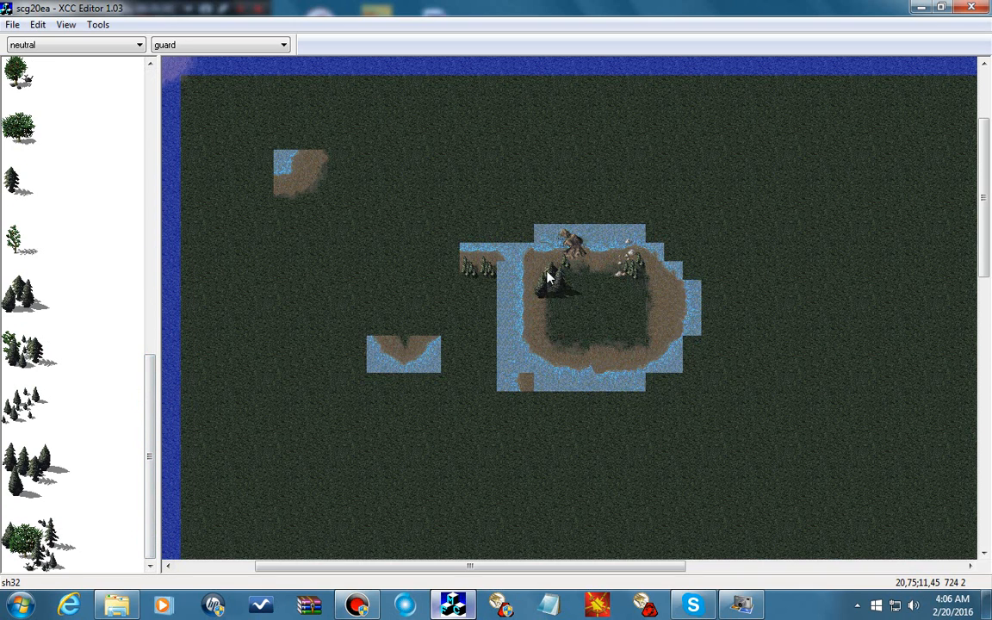
pyautogui.click(548, 277)
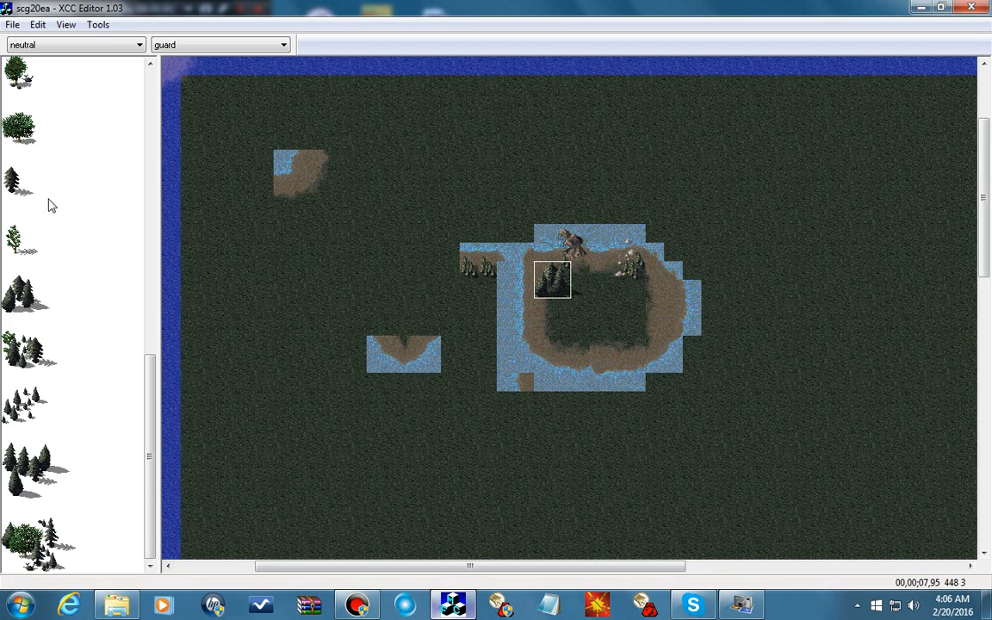
pyautogui.click(14, 185)
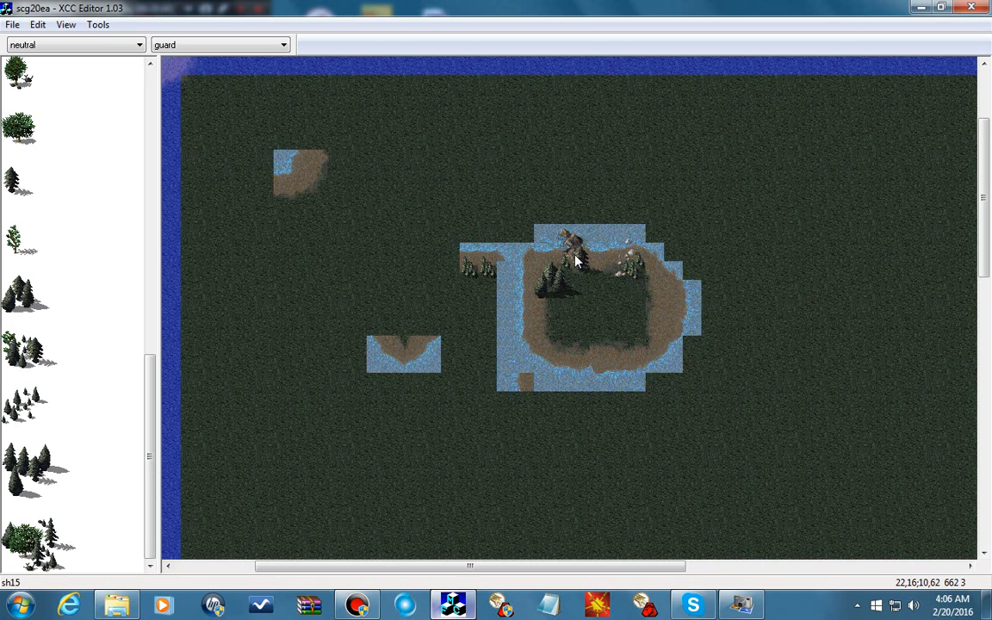